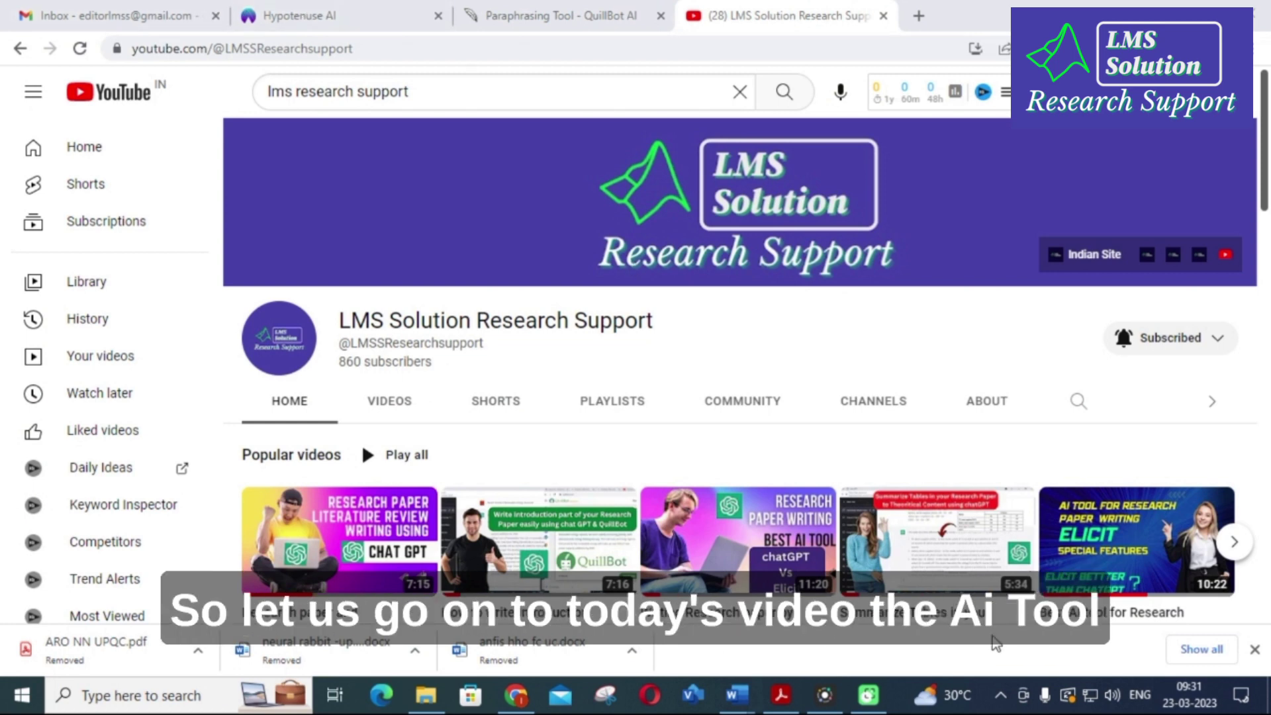
Switch to the Google results for 'hypotenuse ai' and open the sponsored Hypotenuse AI result.
key(ctrl+2)
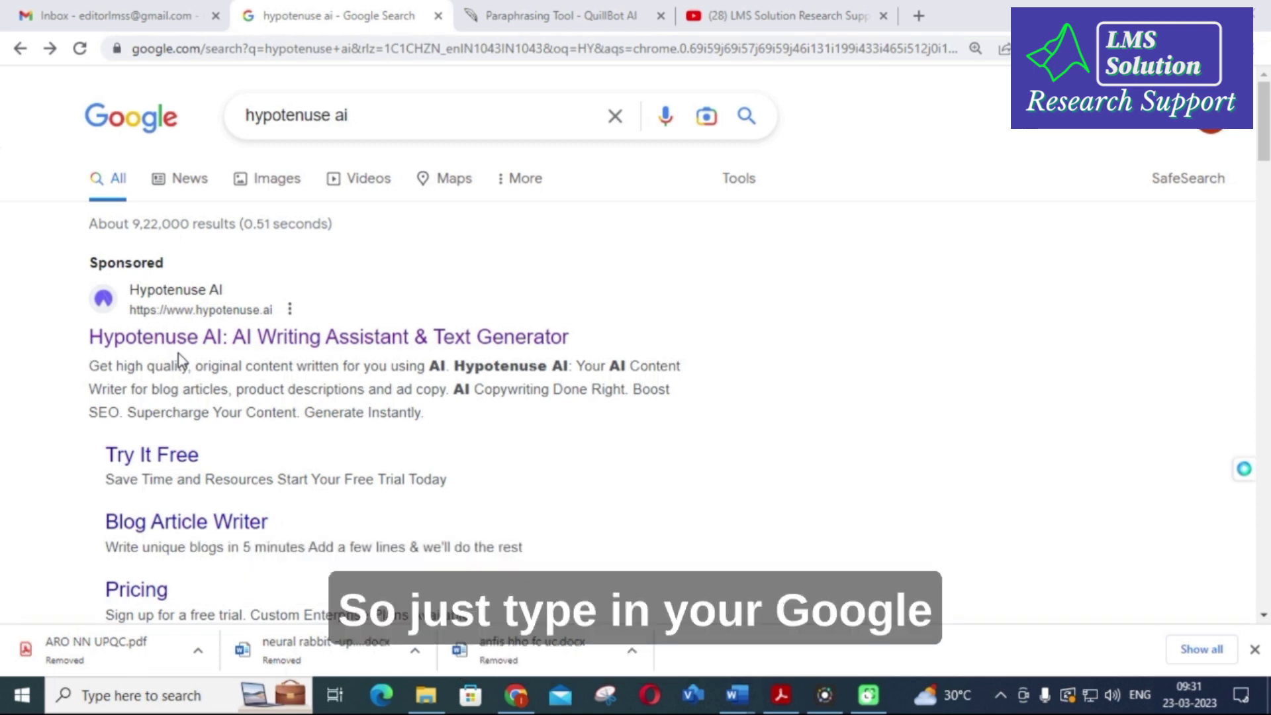
click(261, 344)
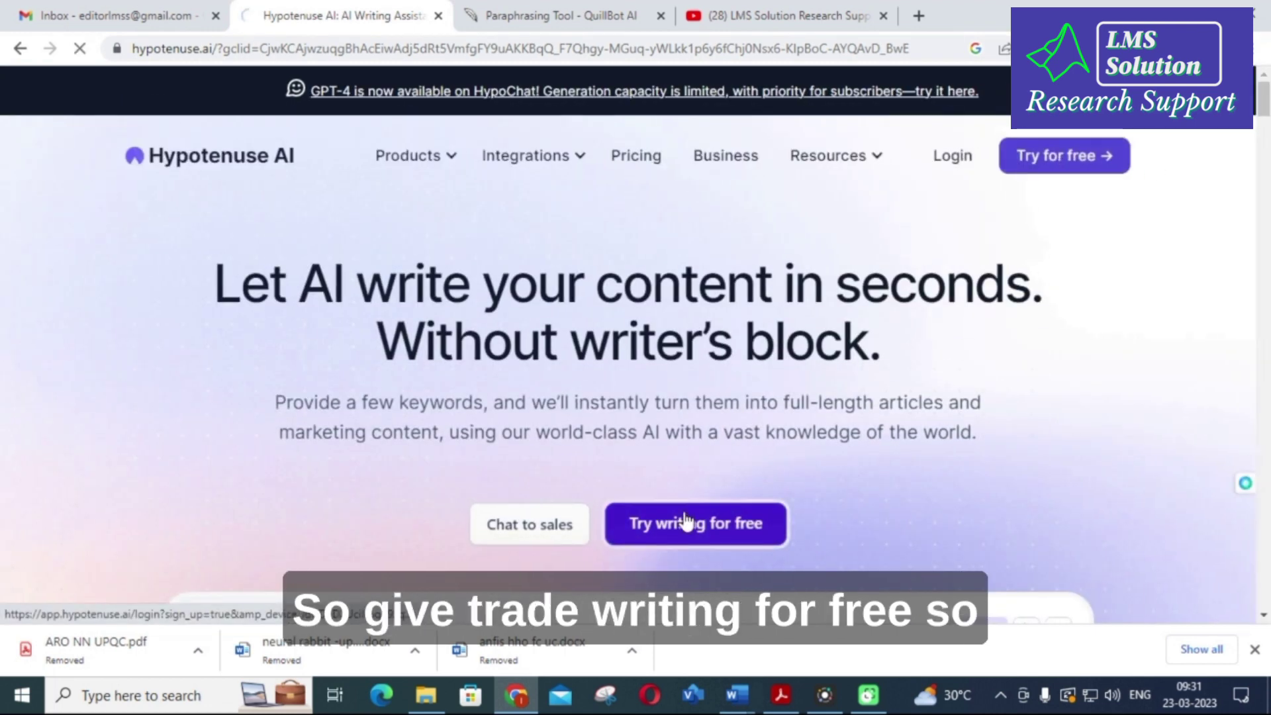
Start using Hypotenuse AI for free to reach the dashboard with 15 credits.
click(676, 513)
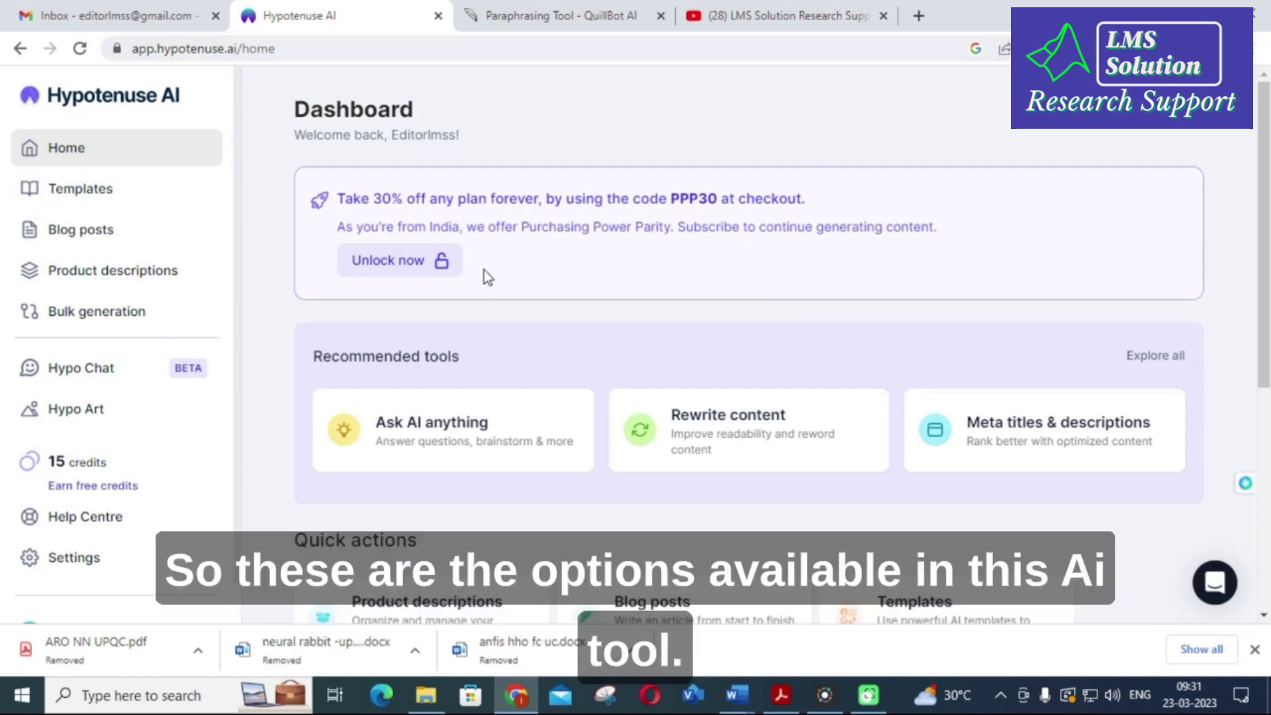
scroll(489, 277, down, 2)
scroll(477, 283, up, 1)
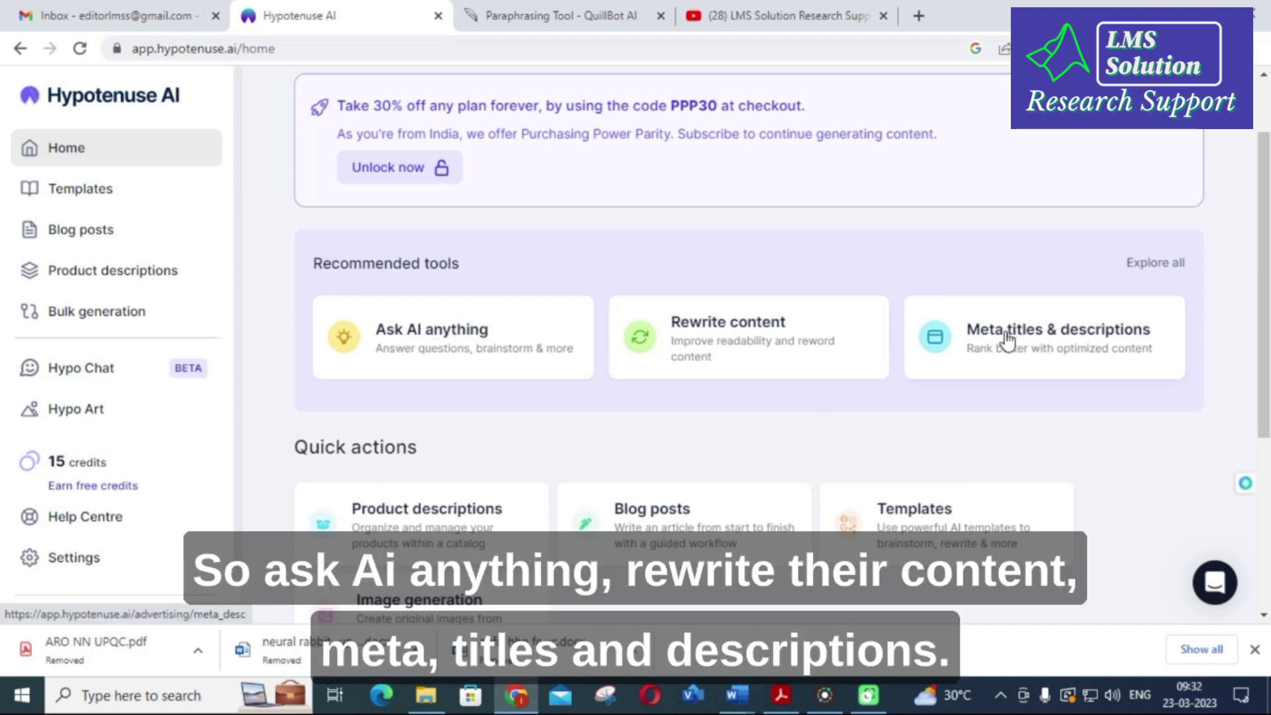
scroll(772, 340, down, 4)
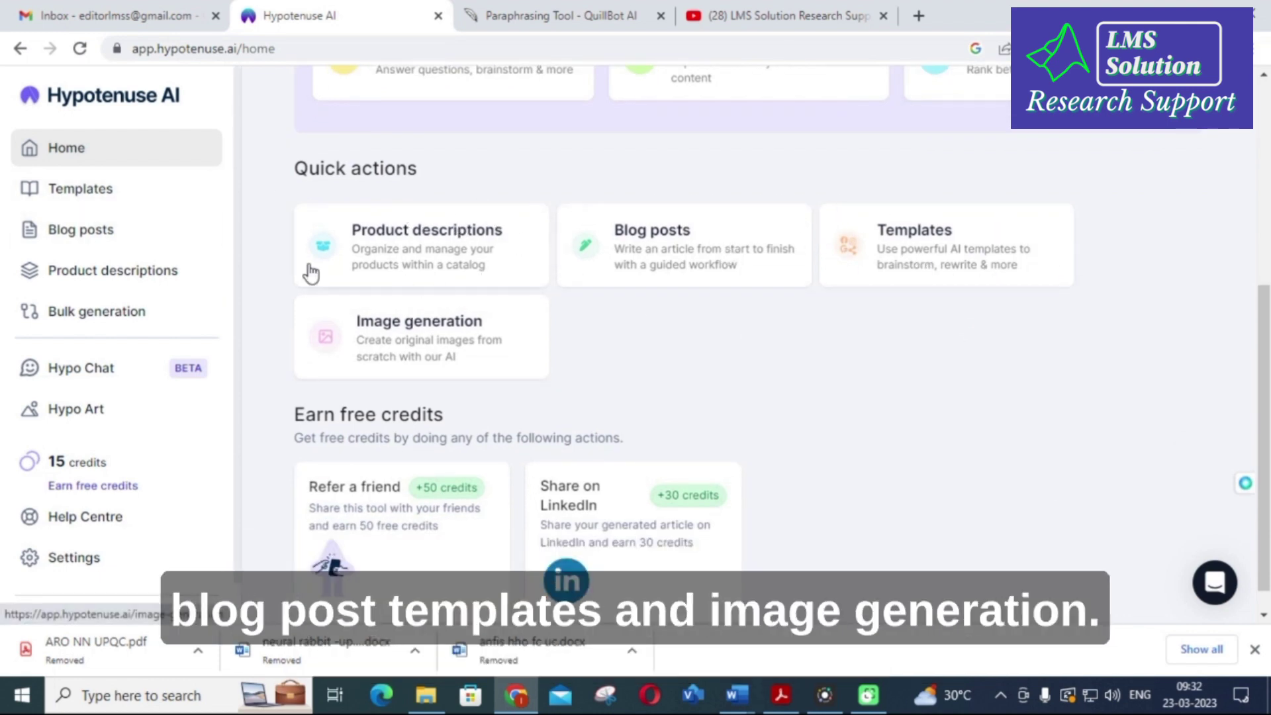
scroll(561, 330, up, 5)
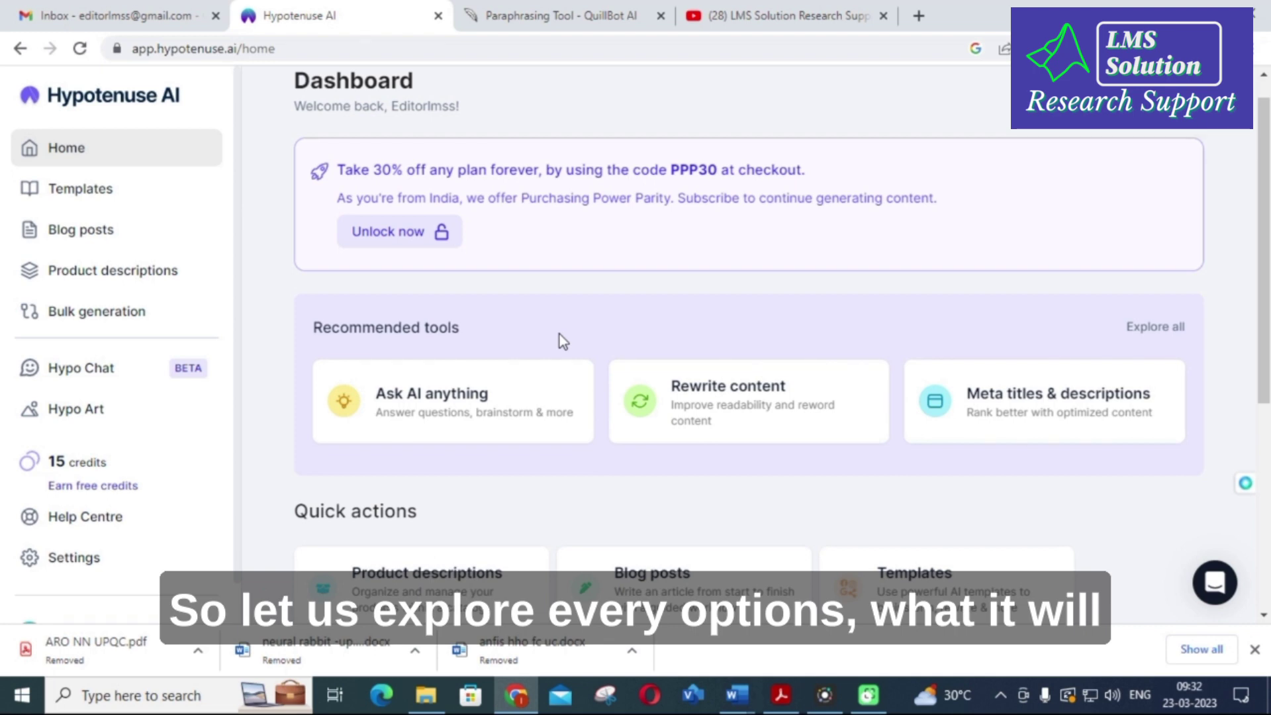
In Ask AI anything, enter the question 'GIVE ME THE FUTURE OF INSTALLATION IN SOLAR PANEL'.
click(453, 399)
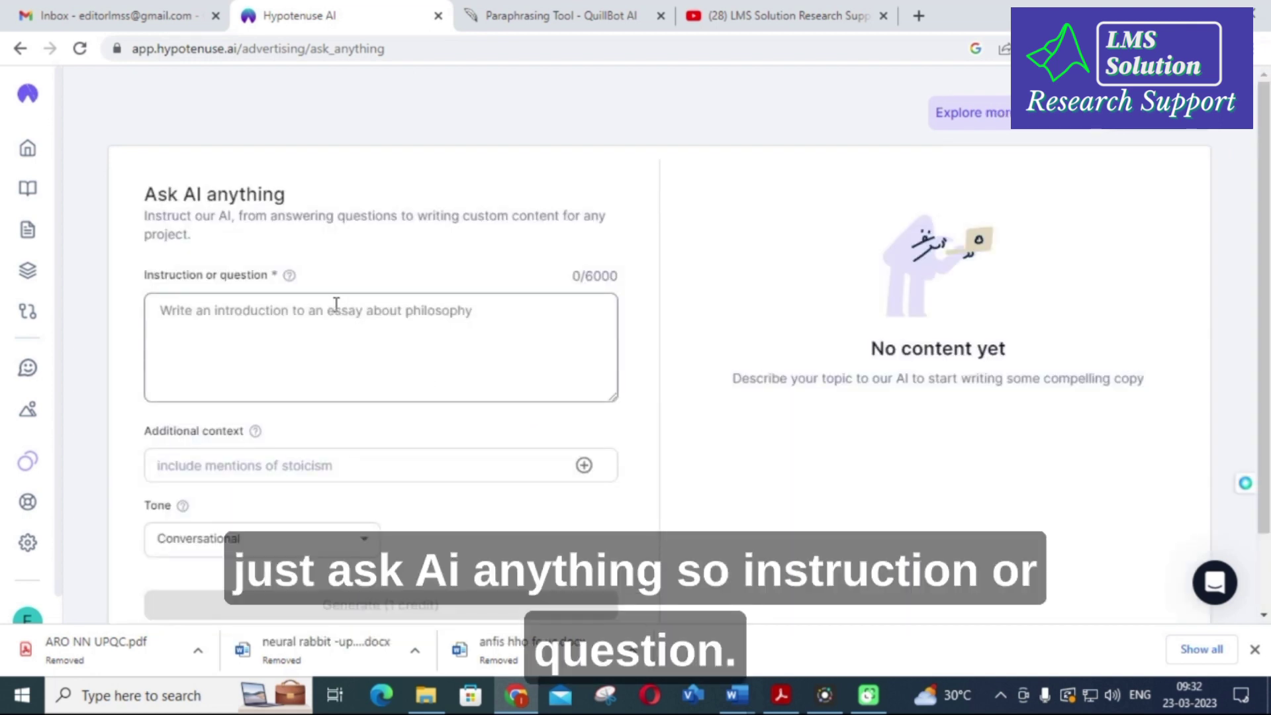
click(251, 322)
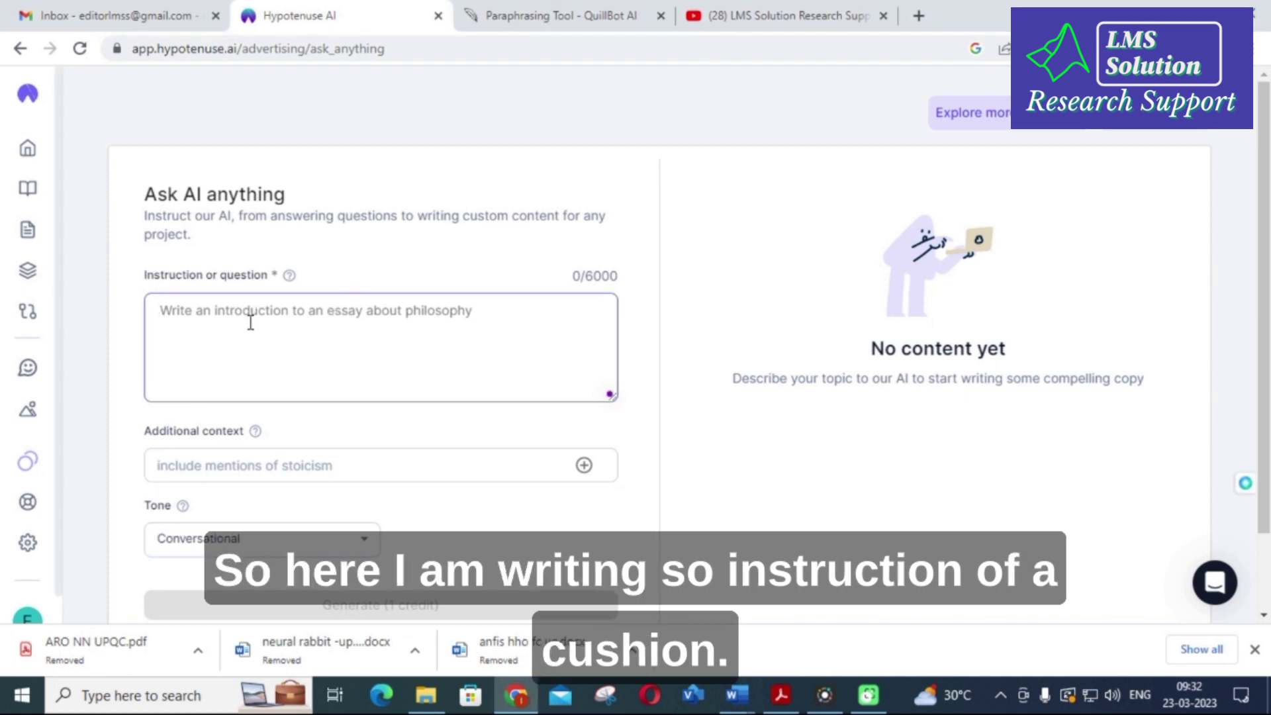
text(GIVE ME THE FUTURE OF)
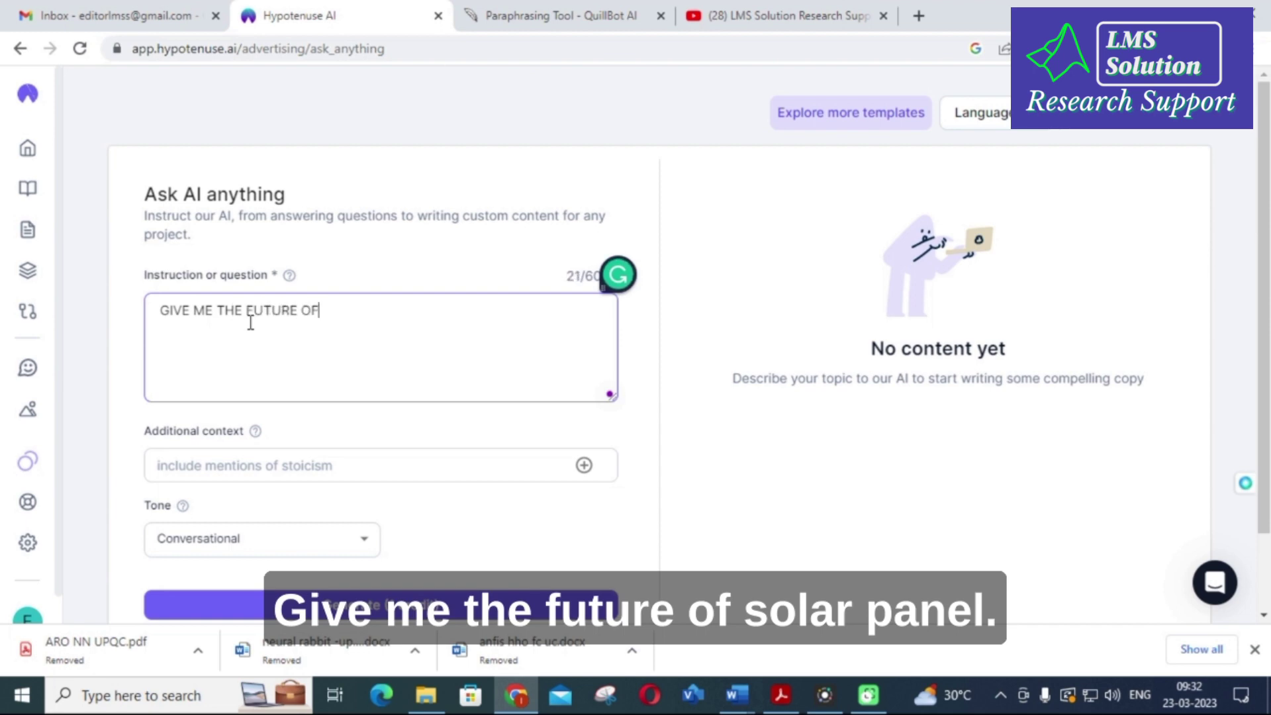
text( INSTALLATION IN SOLAR PANEL)
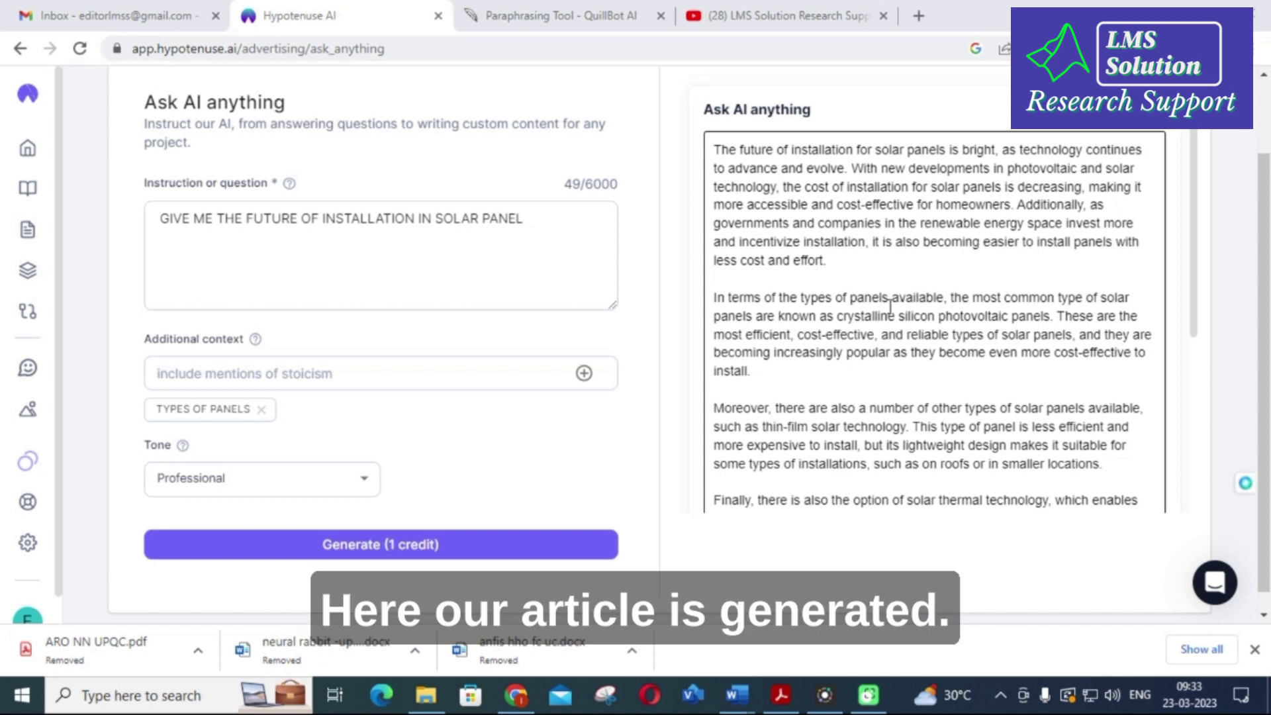
scroll(890, 307, up, 2)
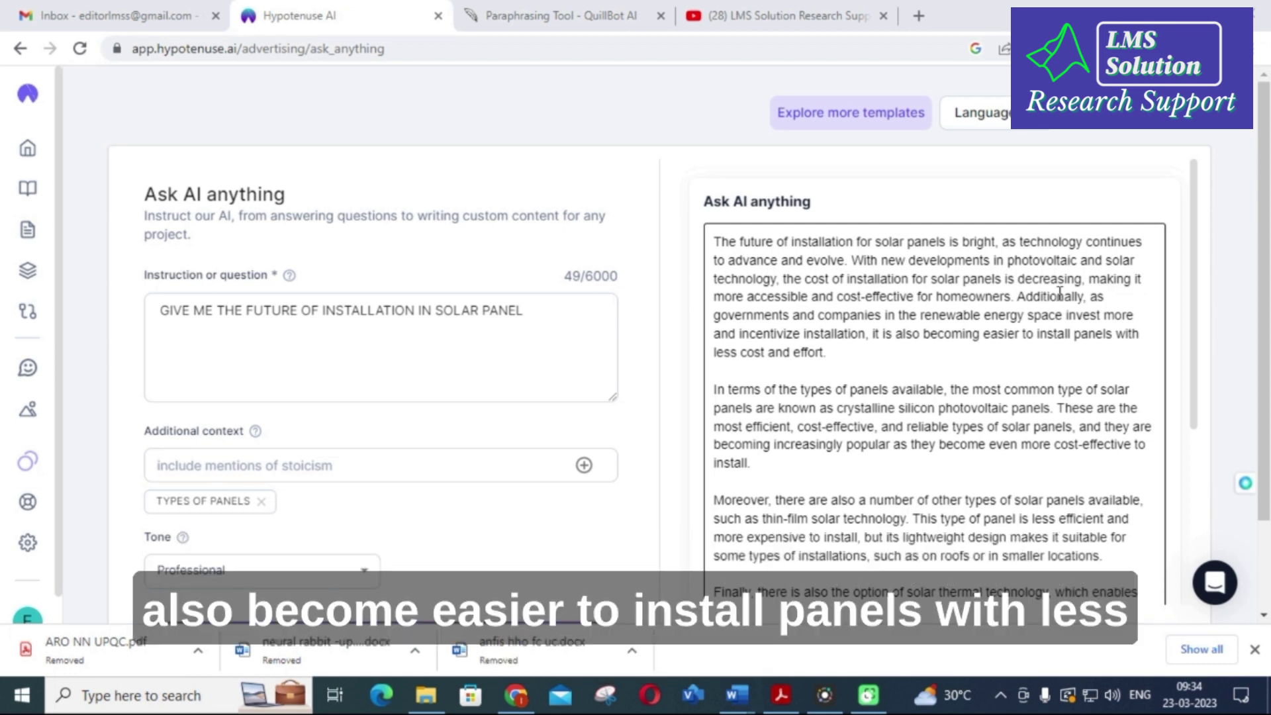
scroll(874, 358, down, 5)
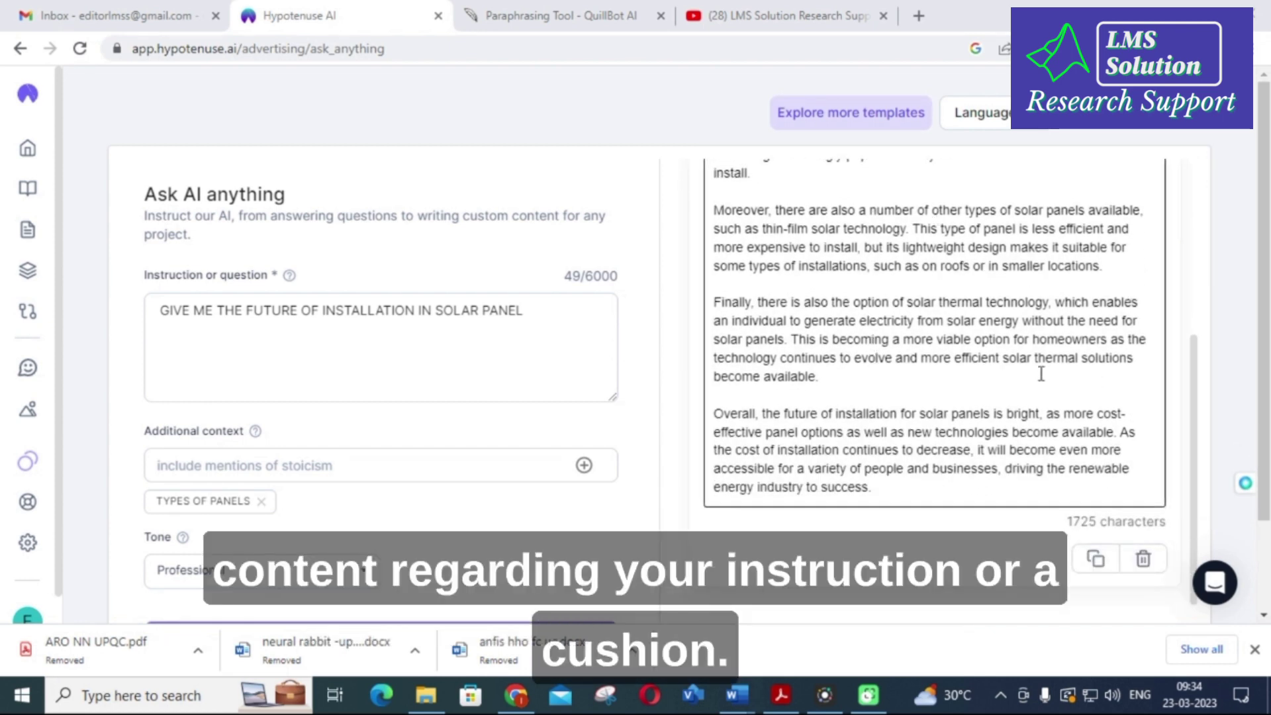
scroll(892, 437, up, 2)
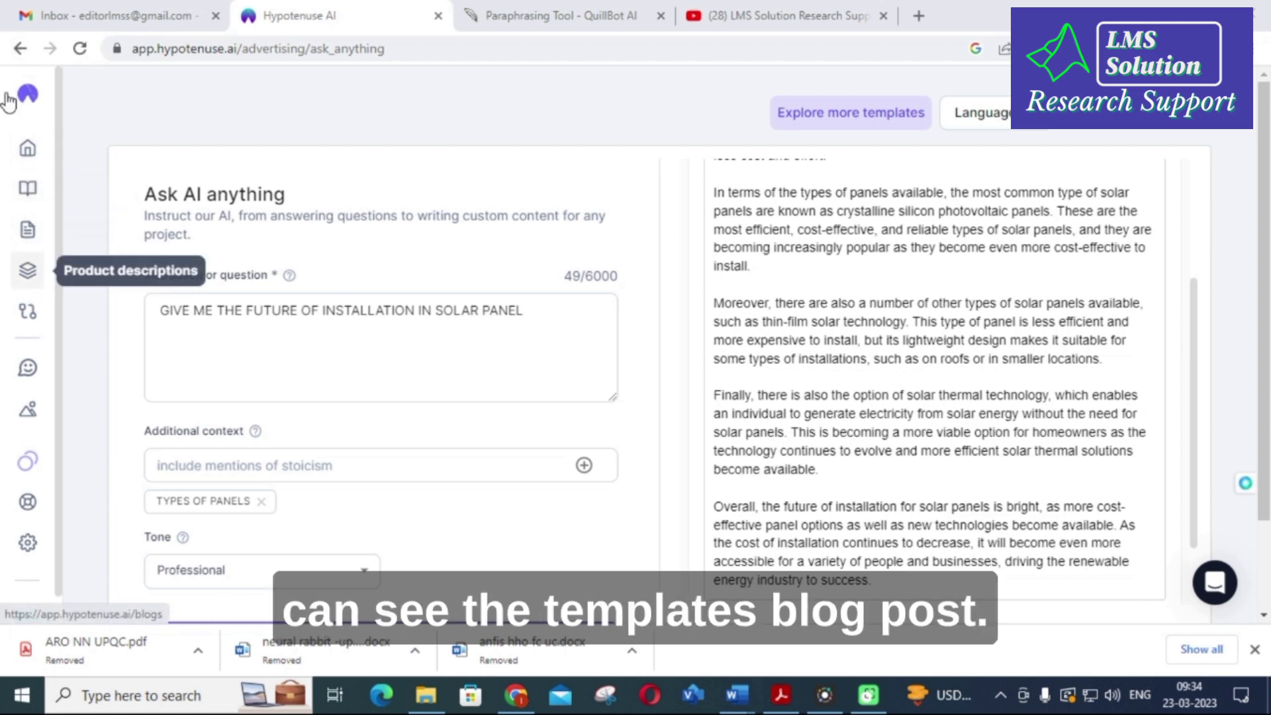
From the dashboard, open the Rewrite content tool and place the cursor in its text box.
click(19, 48)
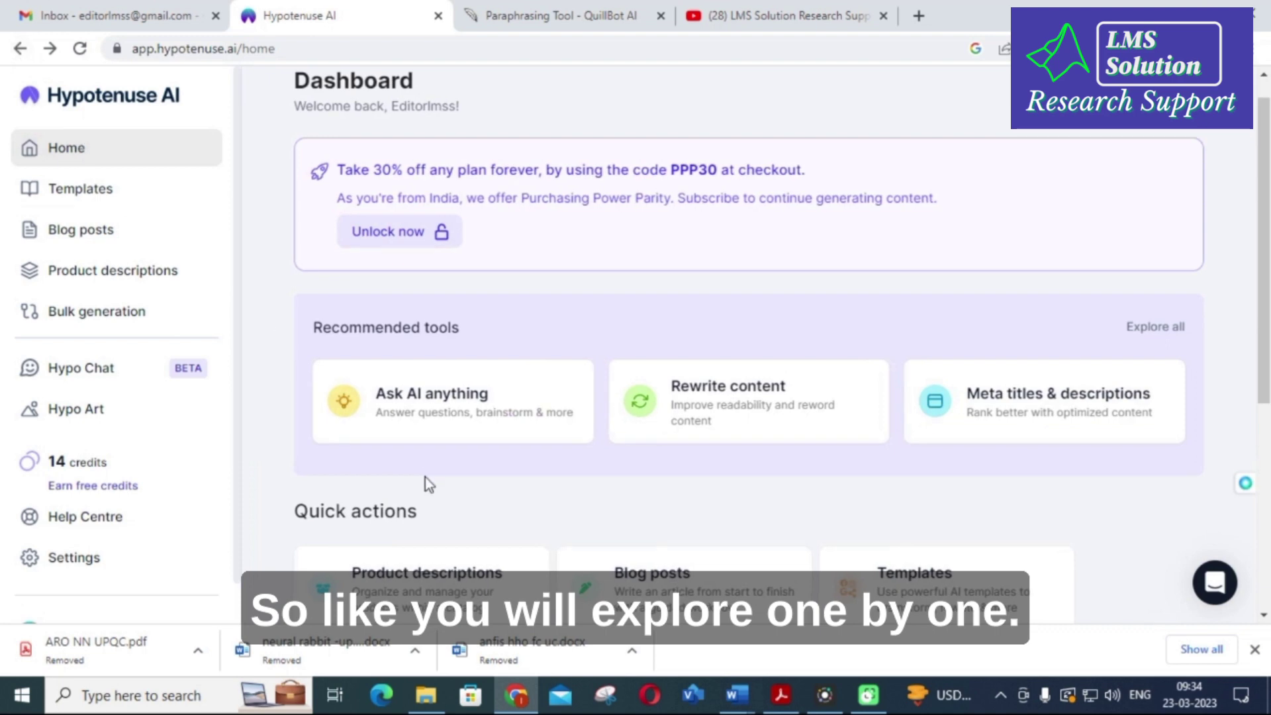
click(734, 394)
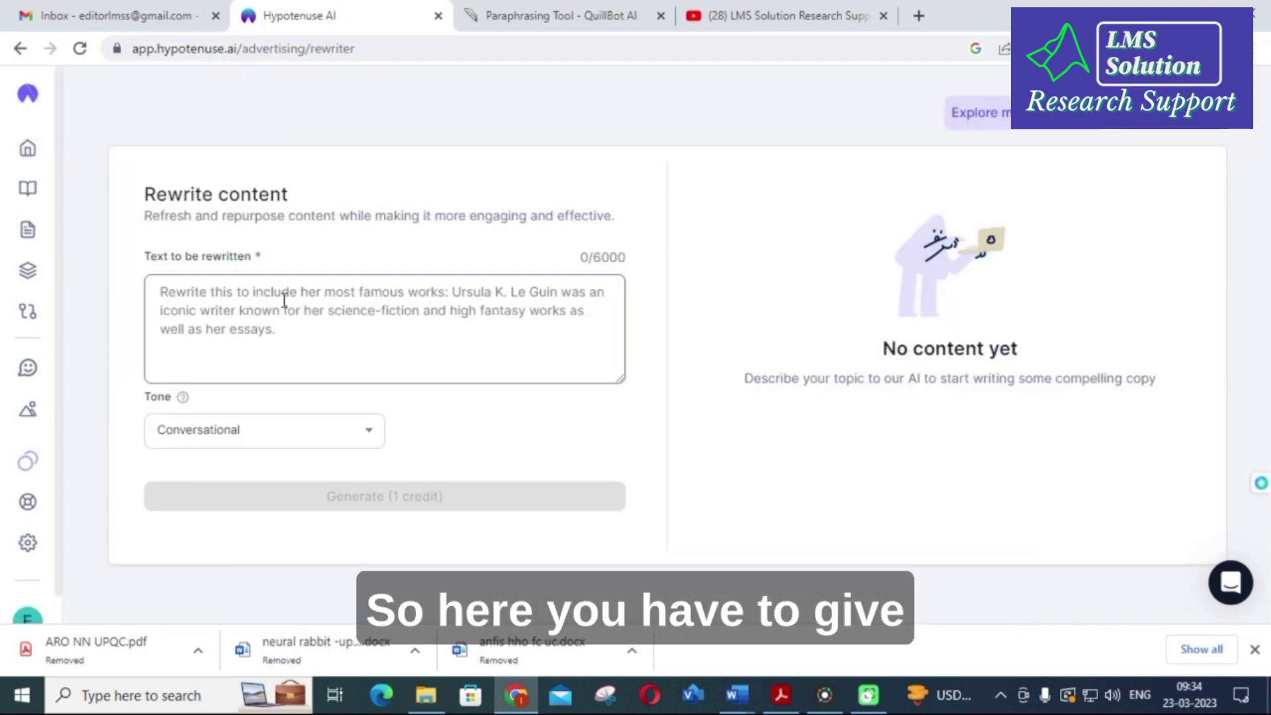
click(285, 300)
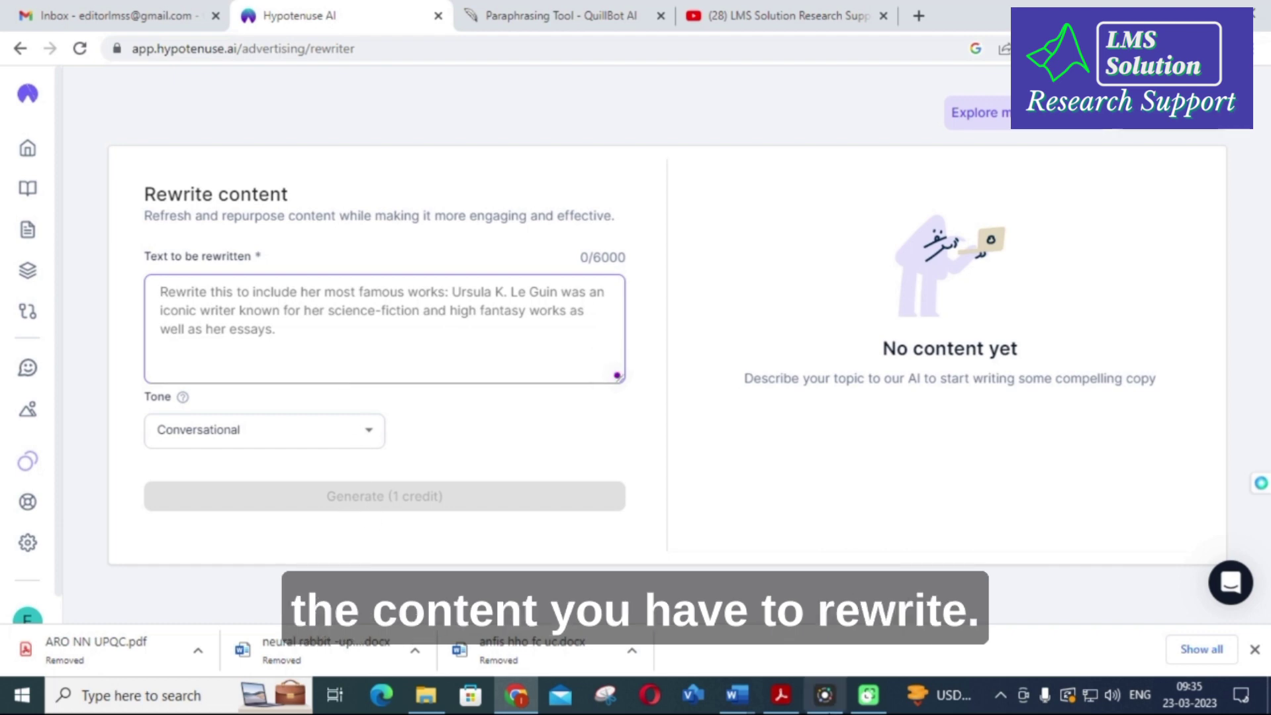
mouse_move(736, 694)
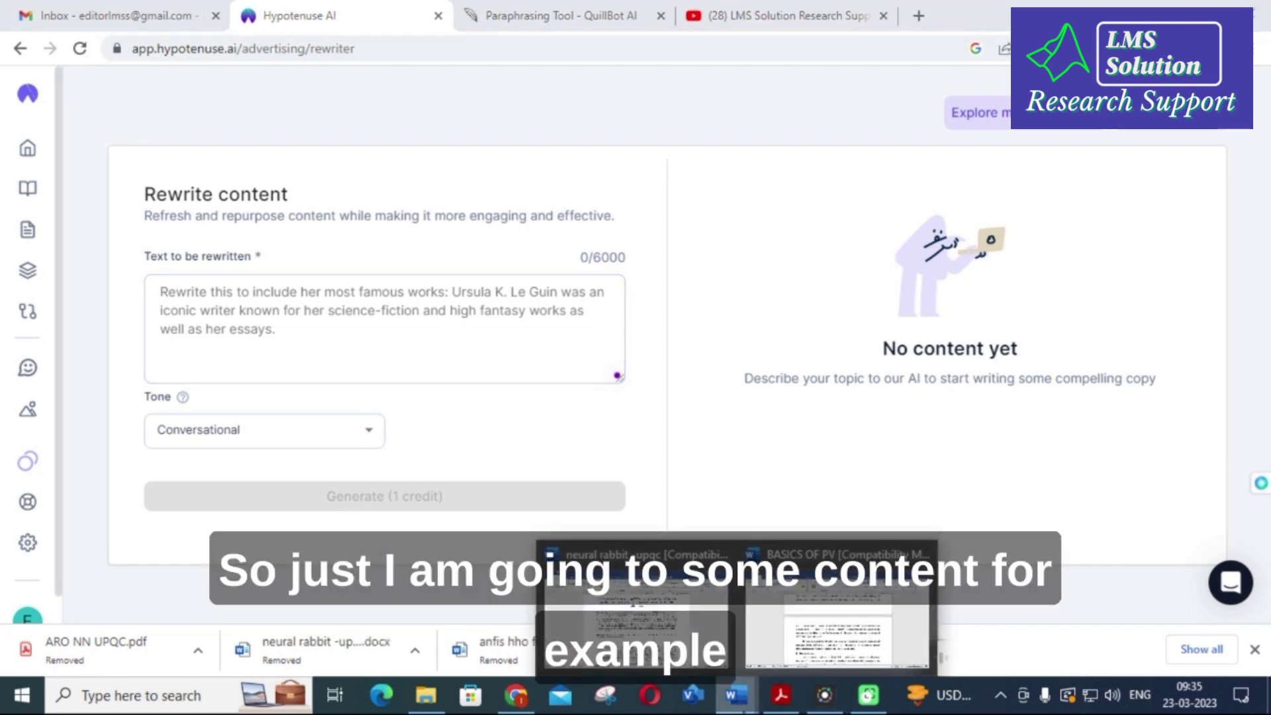
click(812, 639)
In Word, select the 'A typical 150 watt PV module' paragraph under Modules and efficiency.
scroll(424, 389, down, 4)
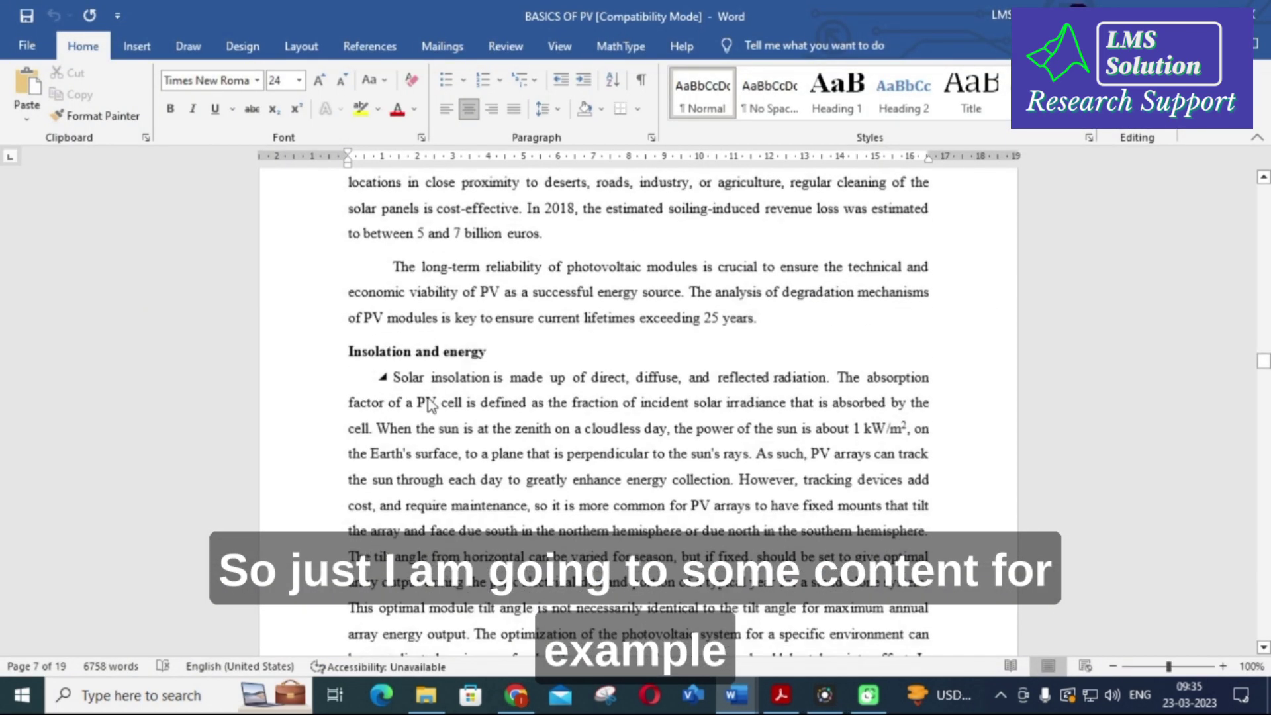
scroll(422, 386, down, 8)
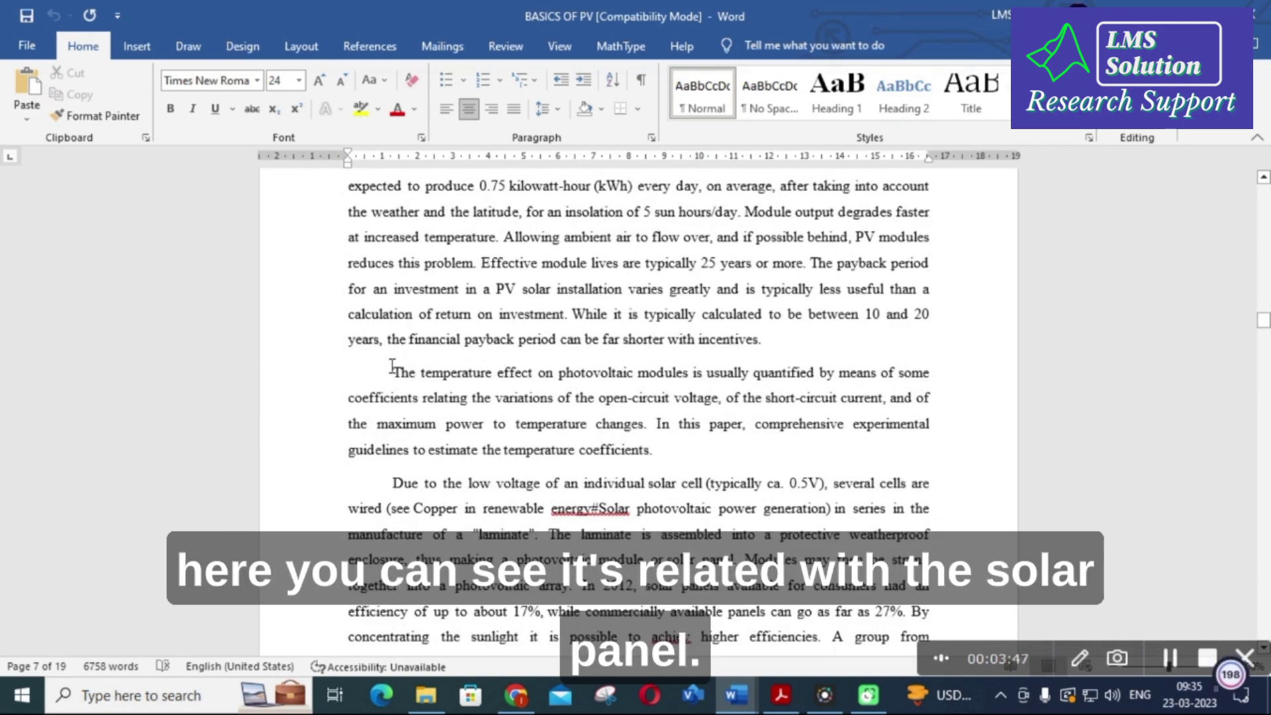
scroll(395, 363, up, 3)
scroll(394, 416, down, 1)
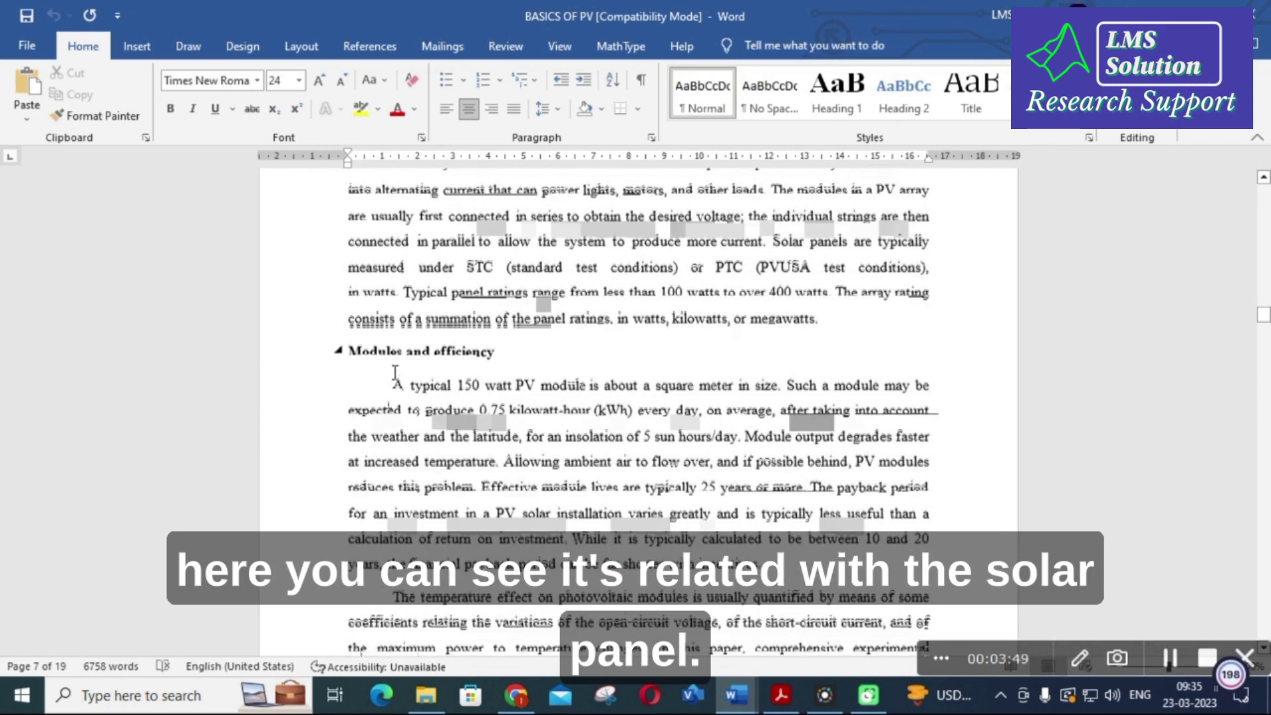
drag(394, 383, 768, 569)
key(ctrl+c)
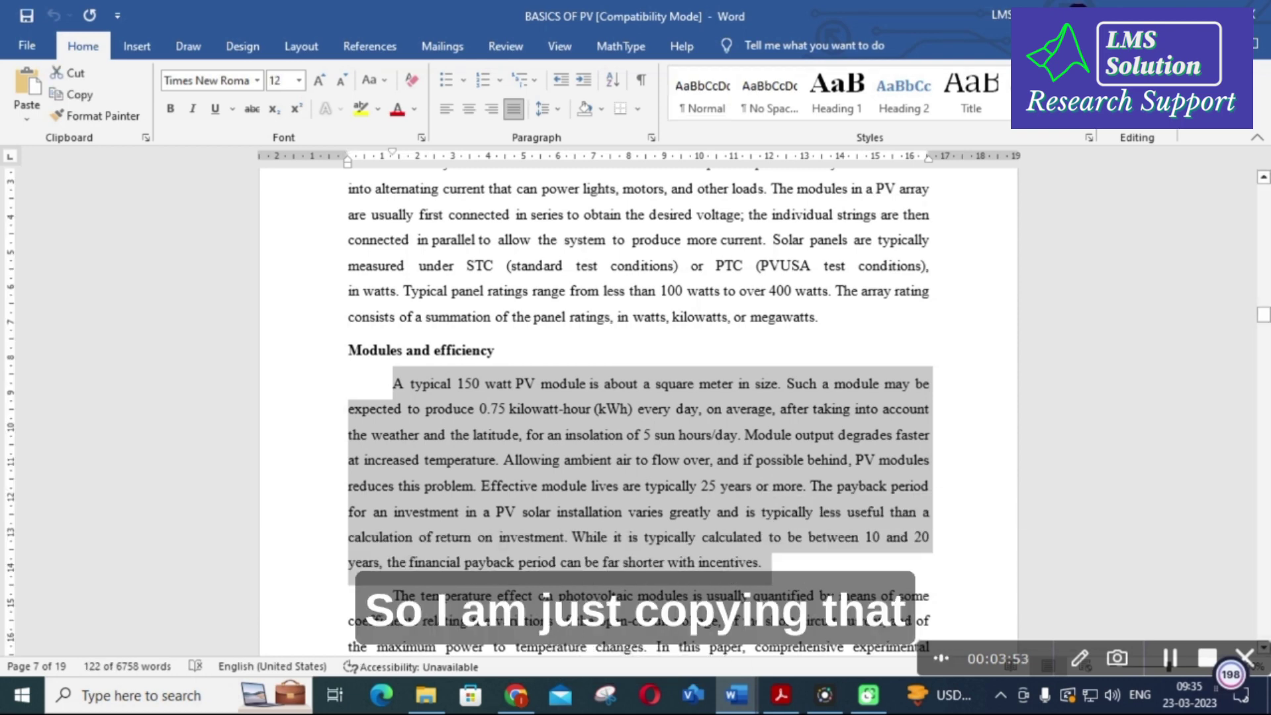
click(516, 695)
Paste the PV paragraph into Rewrite content and generate a Professional-tone rewrite.
key(ctrl+v)
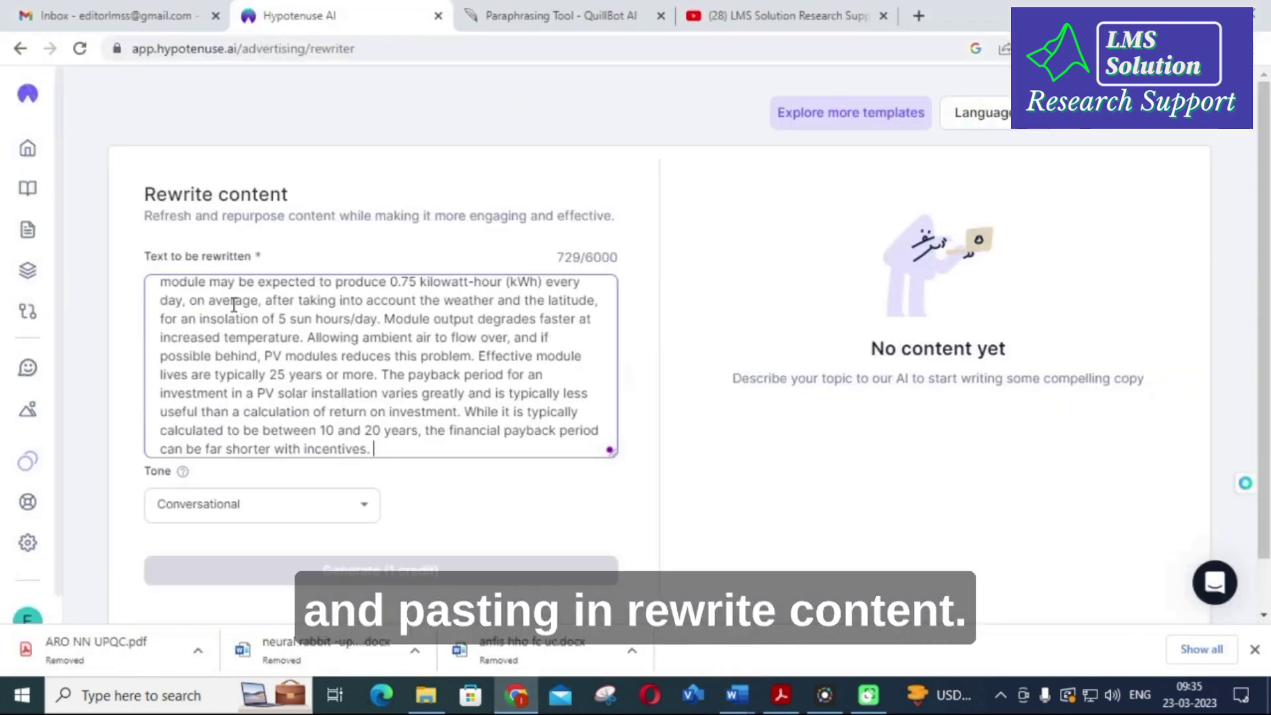
click(334, 511)
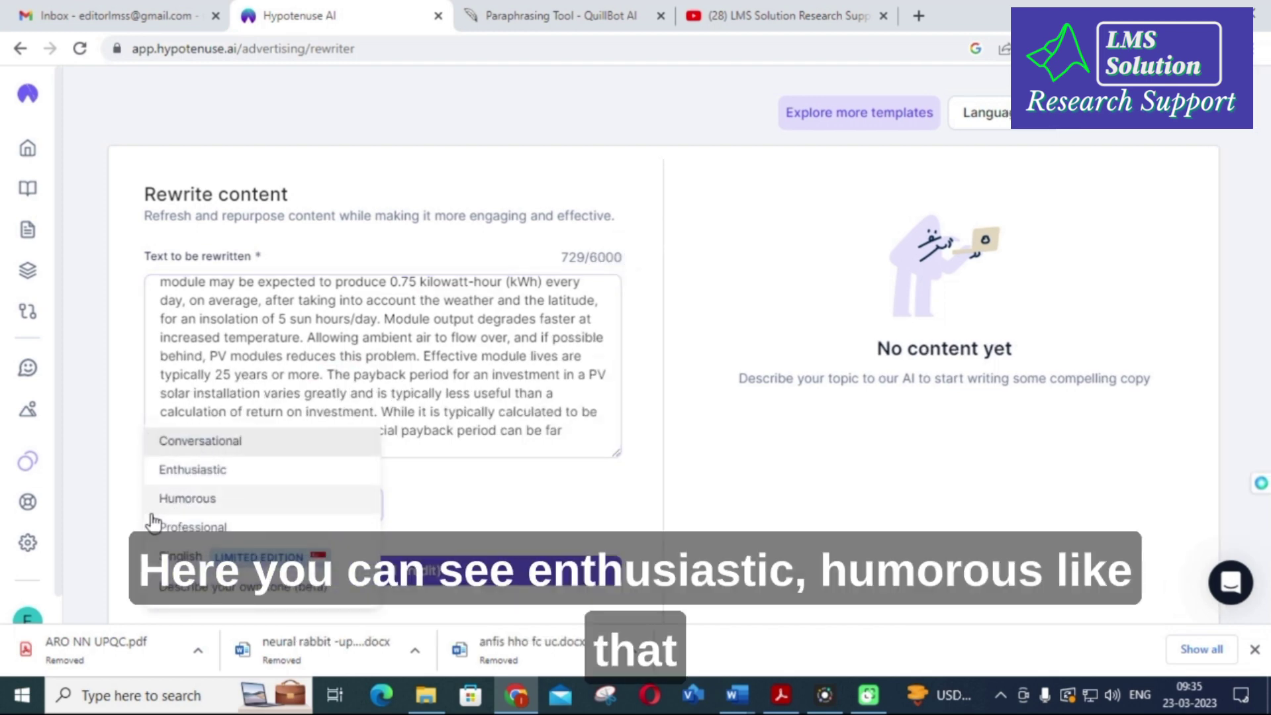
click(190, 529)
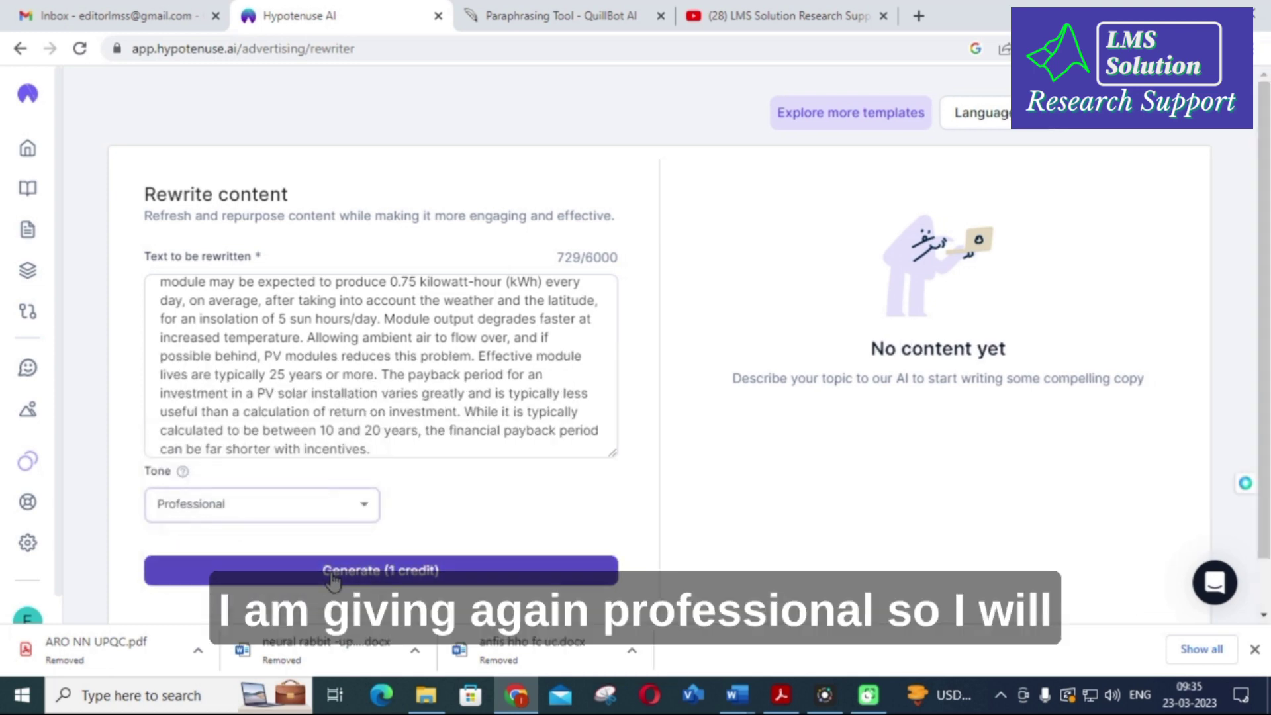
click(372, 573)
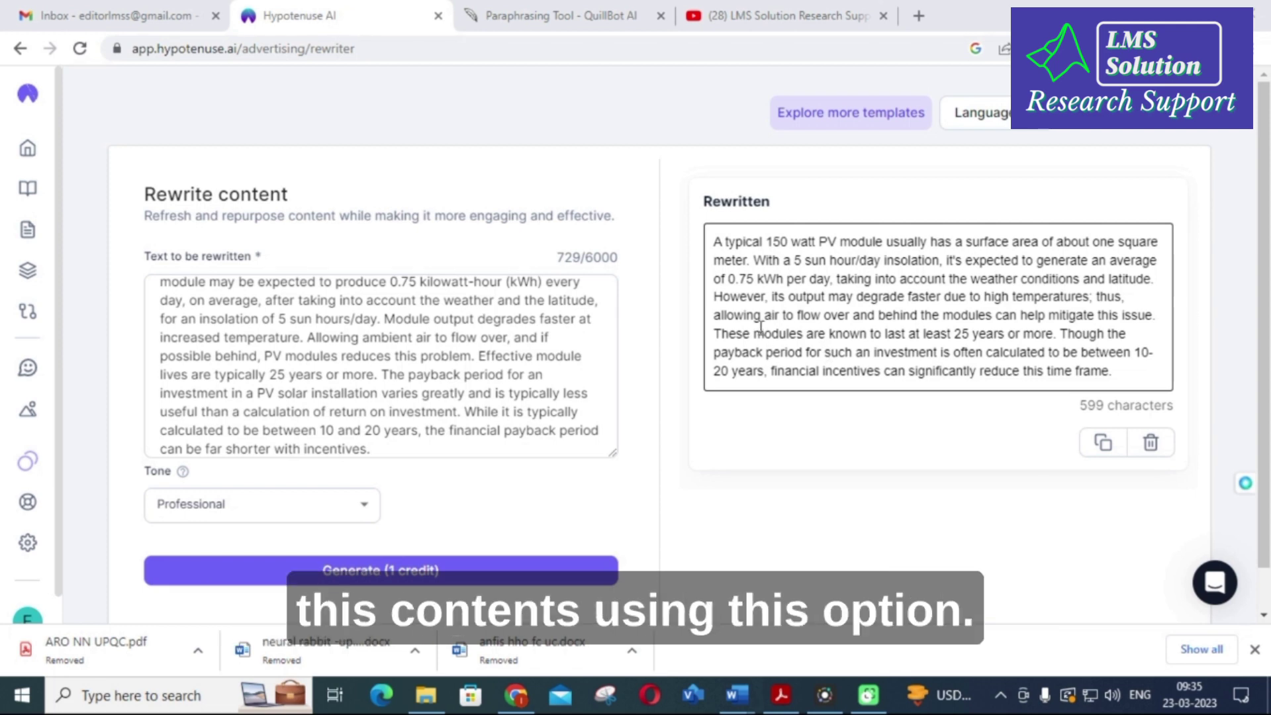
click(20, 48)
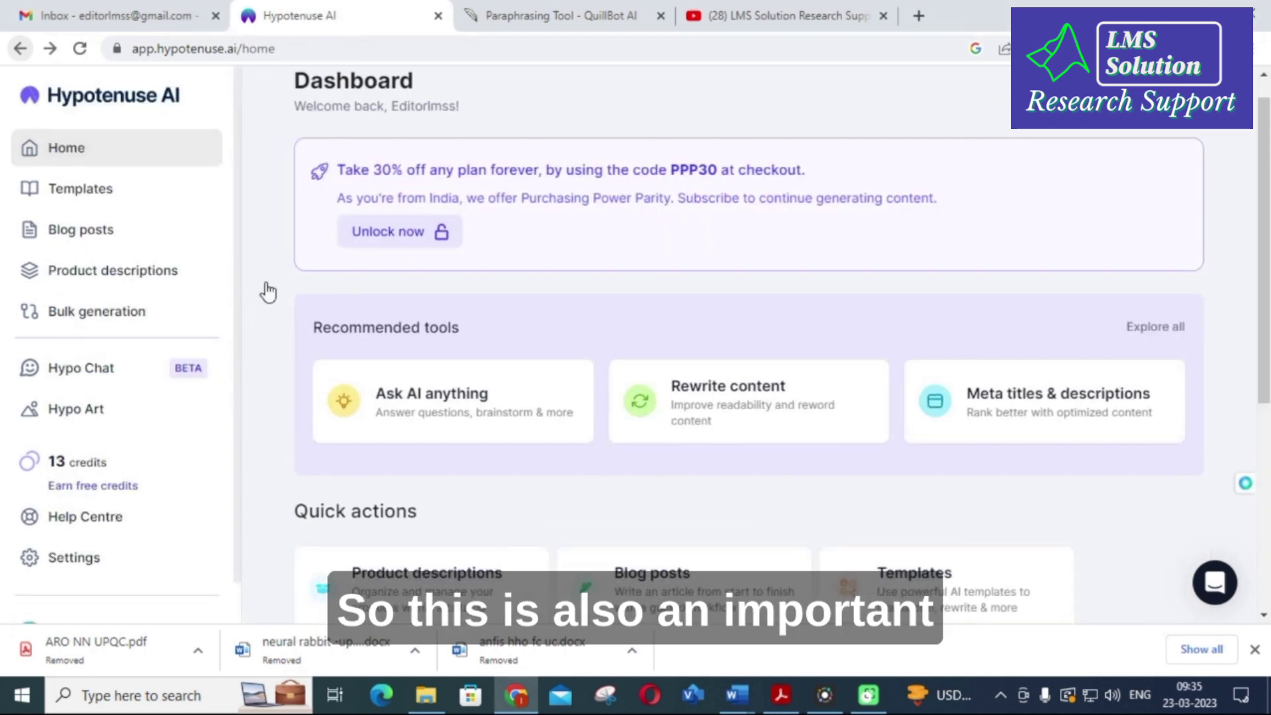
In Meta titles & descriptions, enter the product description 'MY PRODUCT IS SOLAR PANELS'.
click(1015, 393)
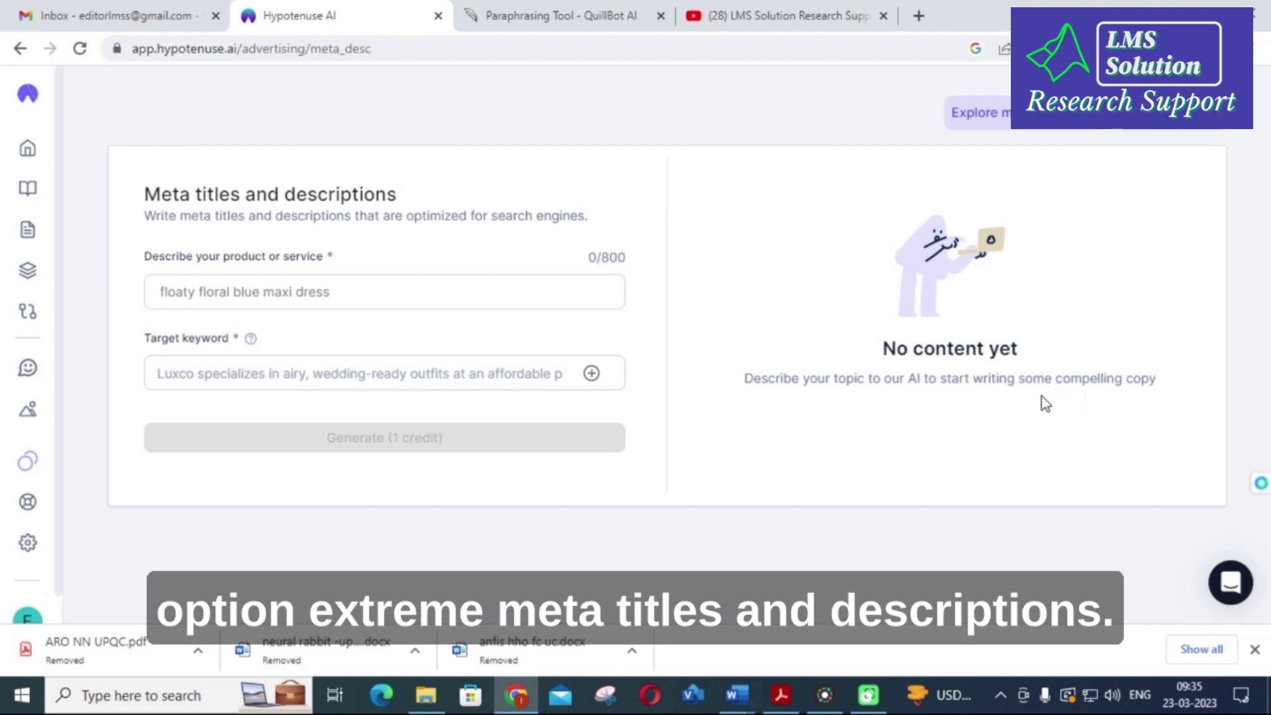
click(235, 291)
text(MY )
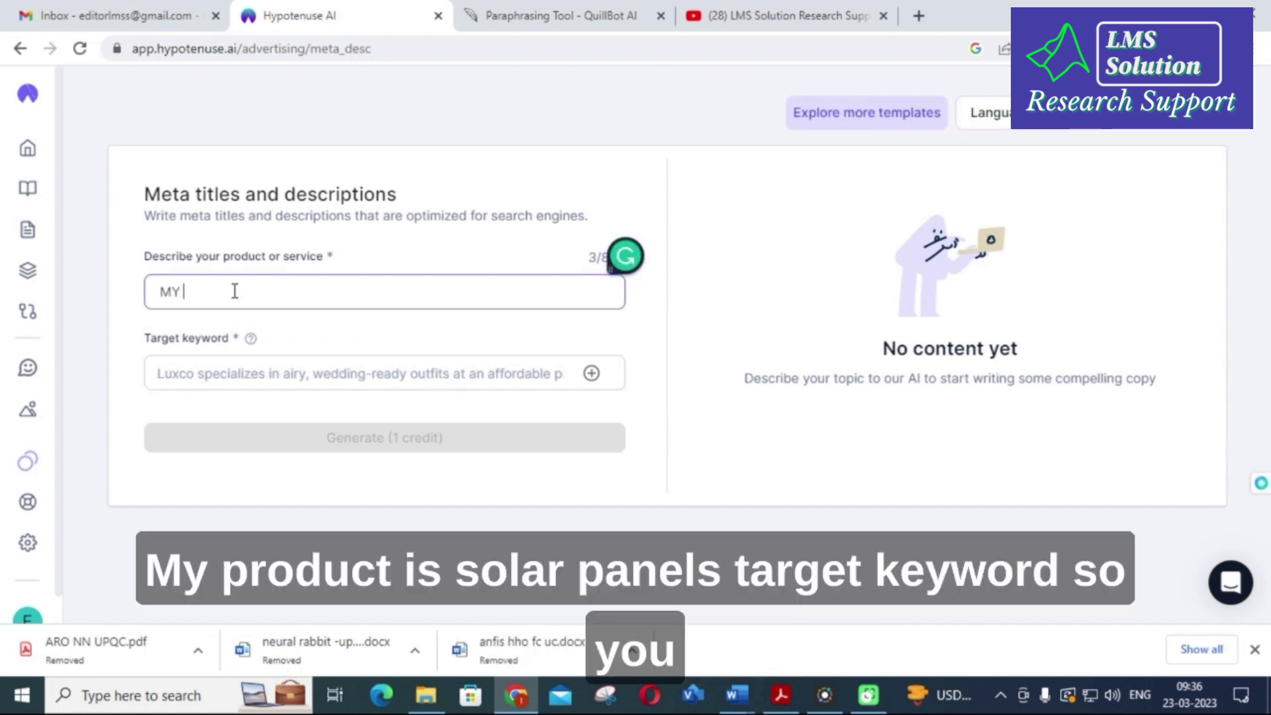
text(PRODUCT IS )
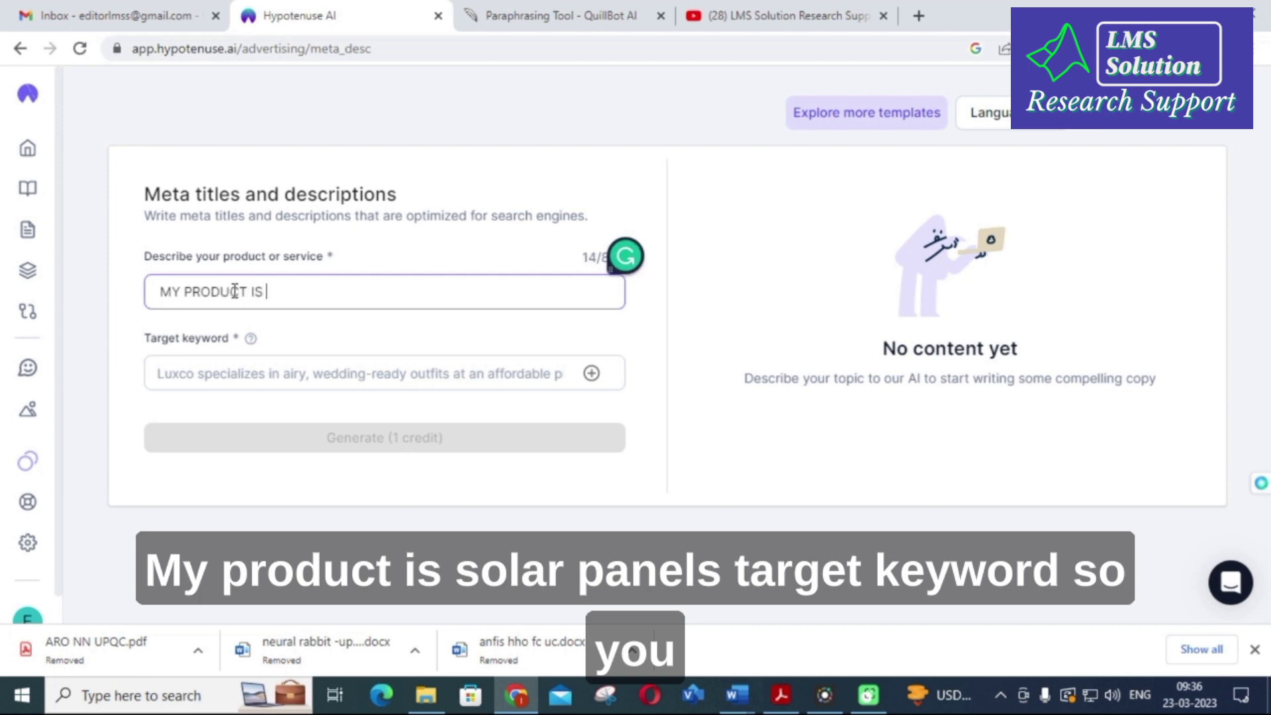
text(SO)
key(BackSpace)
key(BackSpace)
text(SOPALR)
key(BackSpace)
key(BackSpace)
key(BackSpace)
key(BackSpace)
key(BackSpace)
text(LAR PANELS)
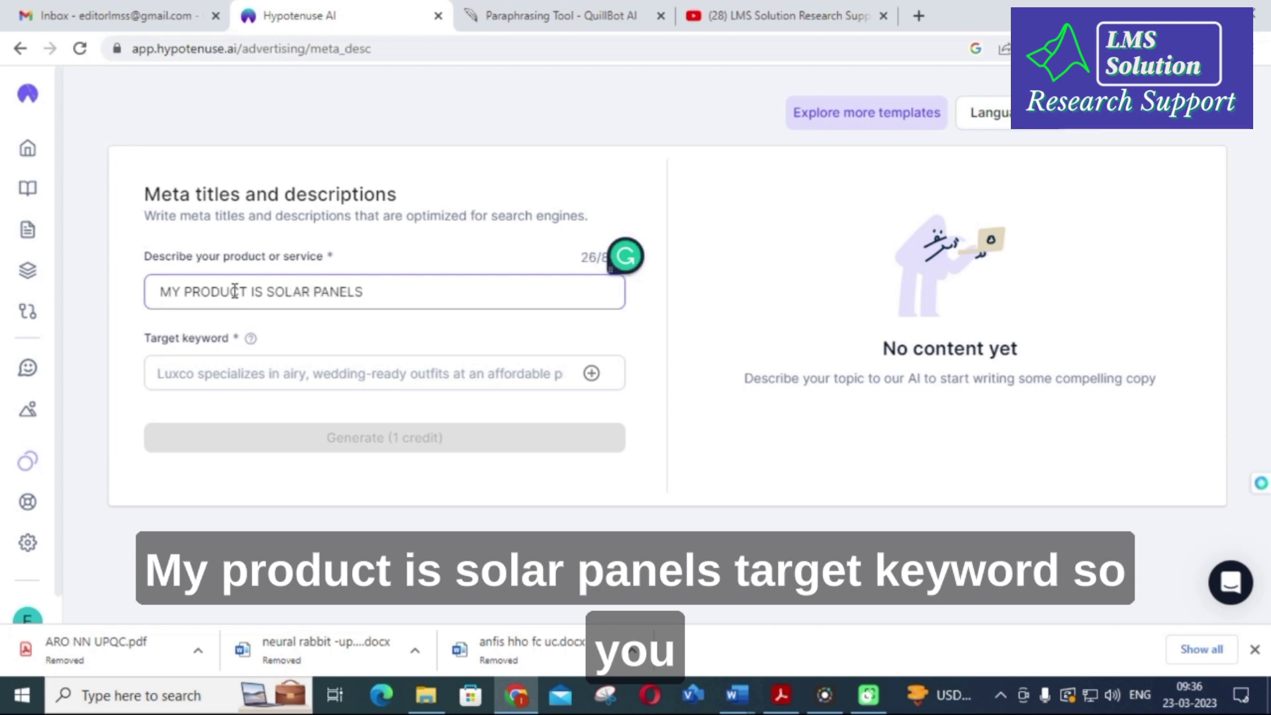
click(240, 372)
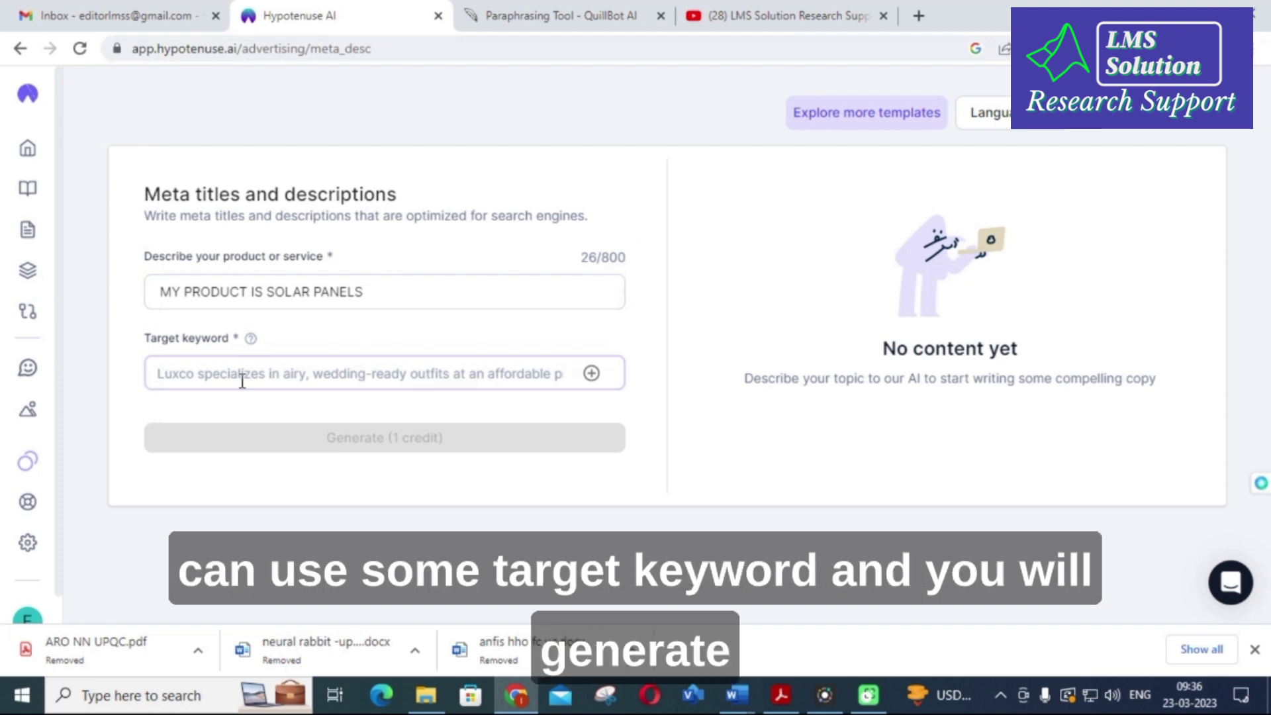
click(19, 49)
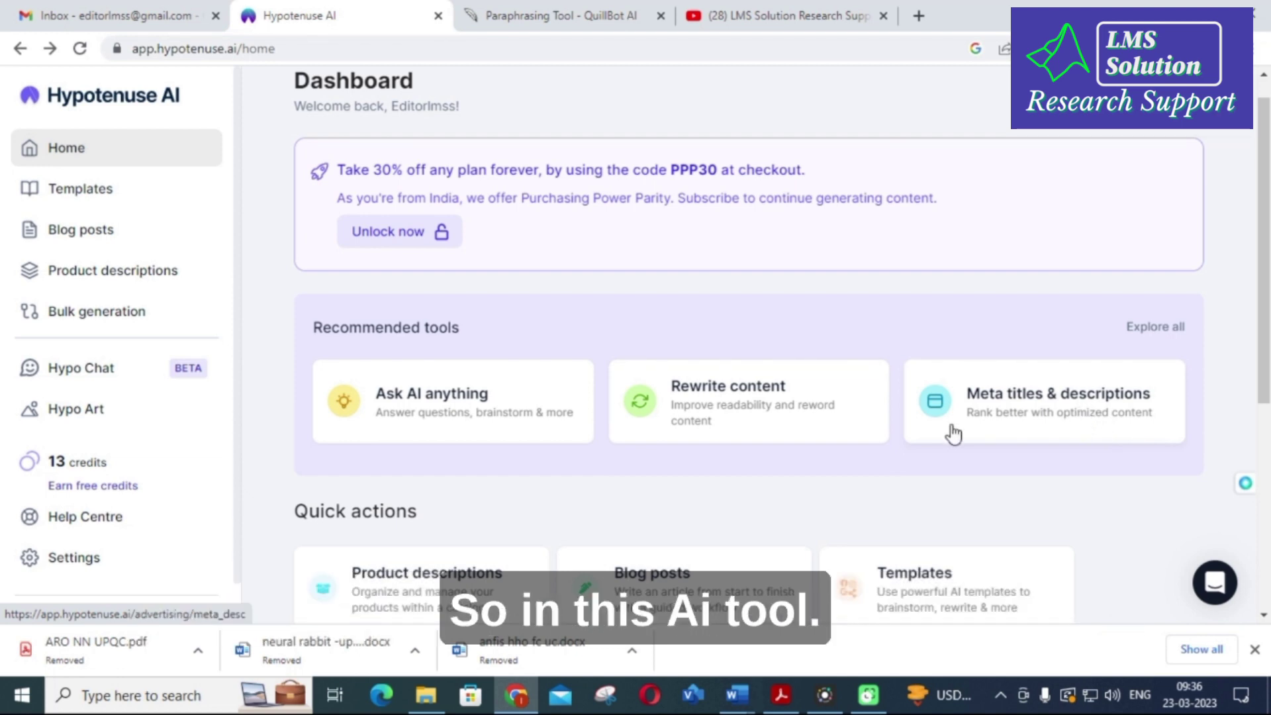
Open Image generation and fill in the astronaut-riding-a-horse-on-Mars example prompt.
scroll(712, 380, down, 4)
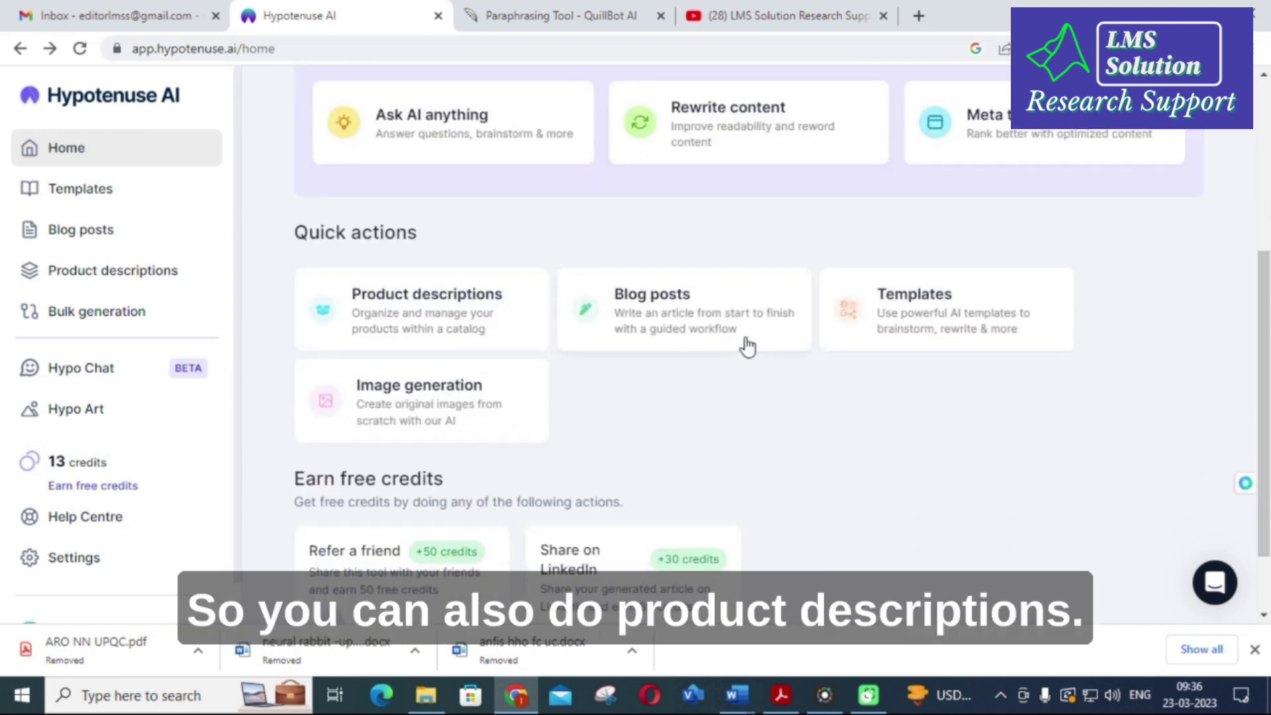
click(427, 299)
click(21, 55)
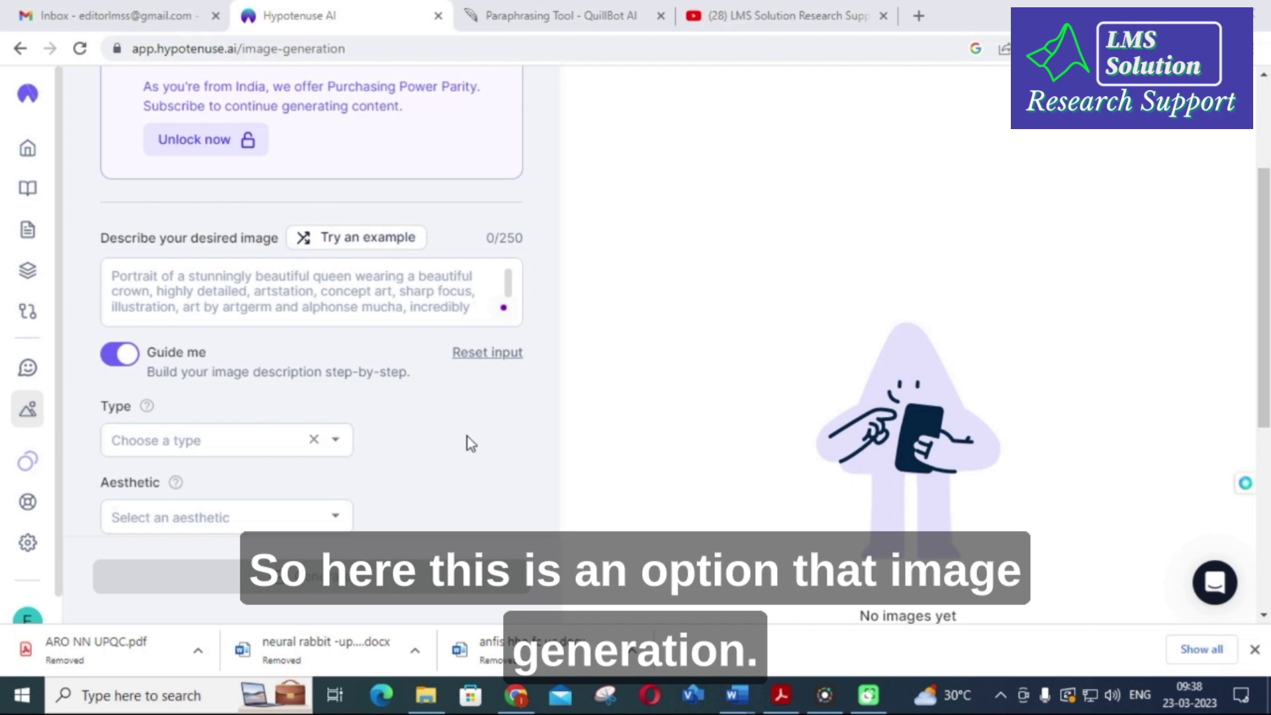
scroll(467, 435, up, 3)
scroll(458, 420, down, 3)
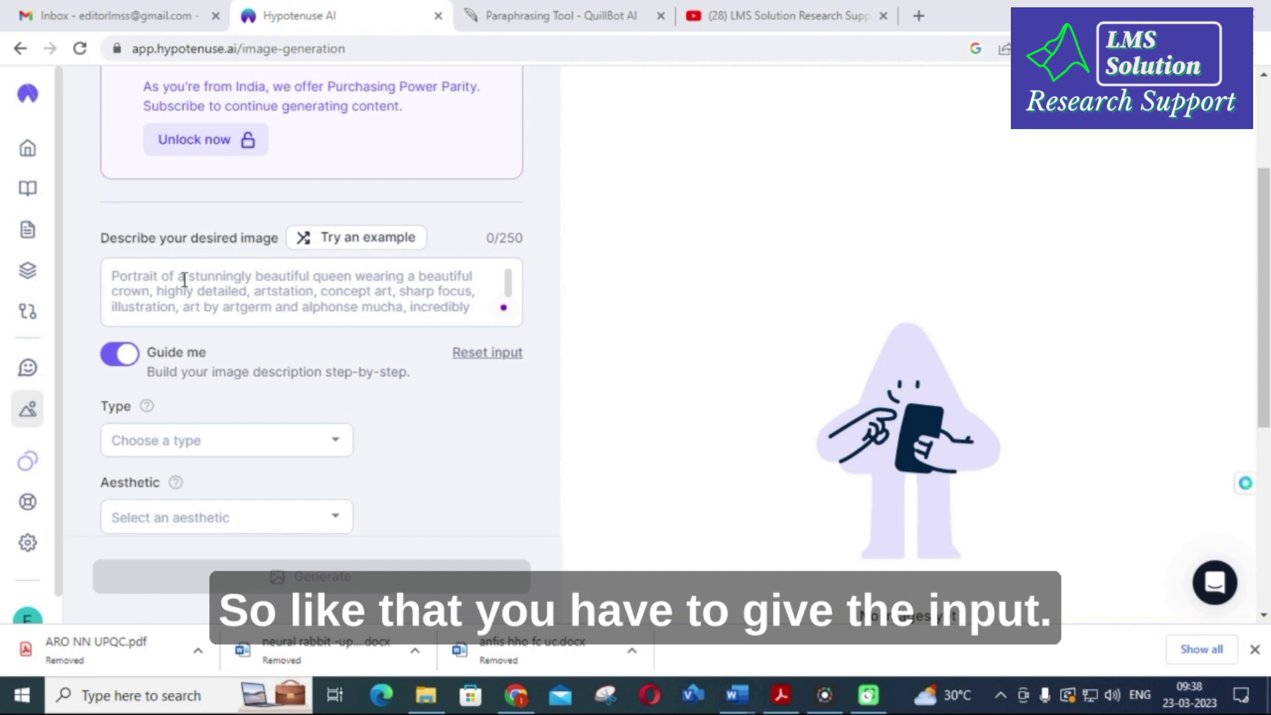
click(385, 245)
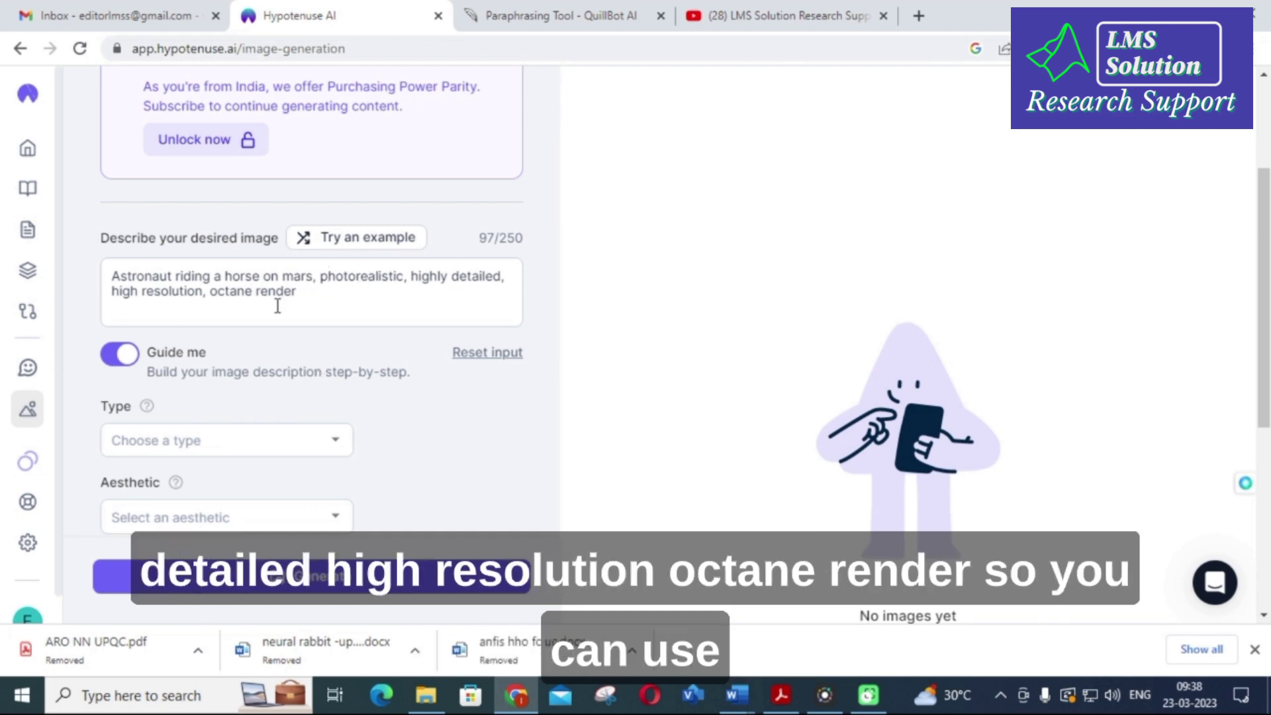
Set the image Type to Photograph and the Aesthetic to magical.
scroll(143, 267, down, 3)
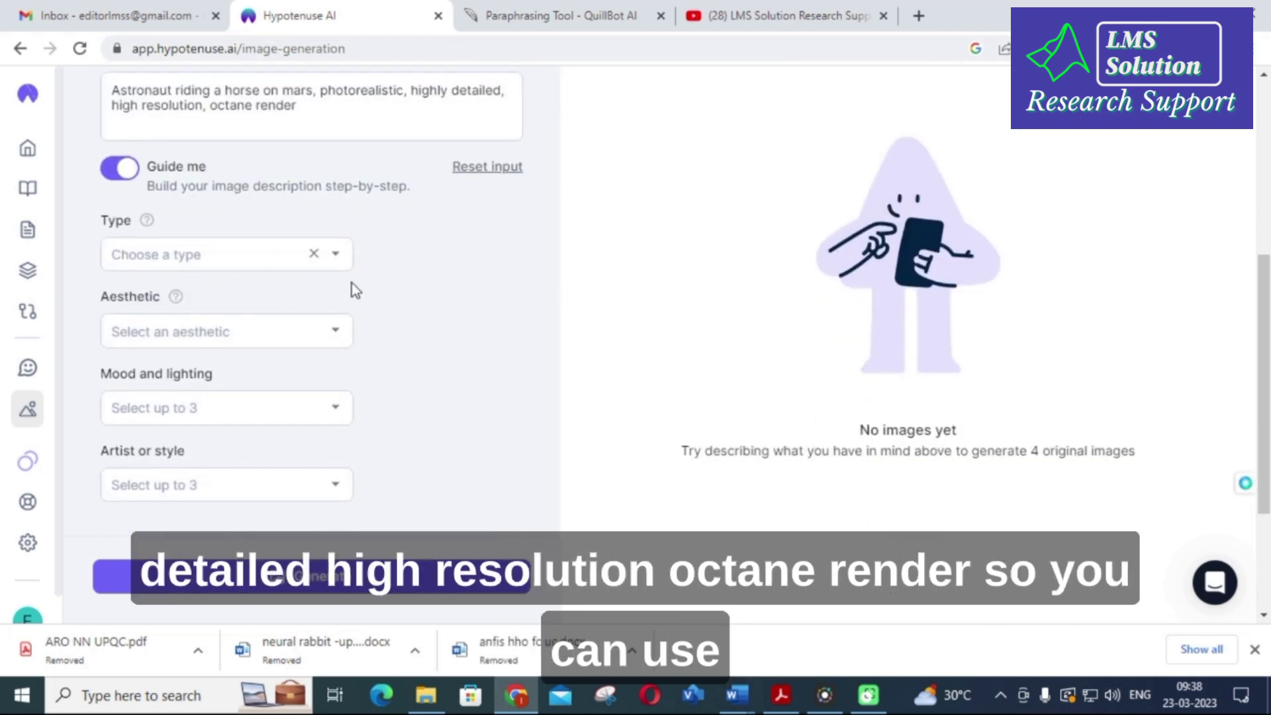
click(335, 255)
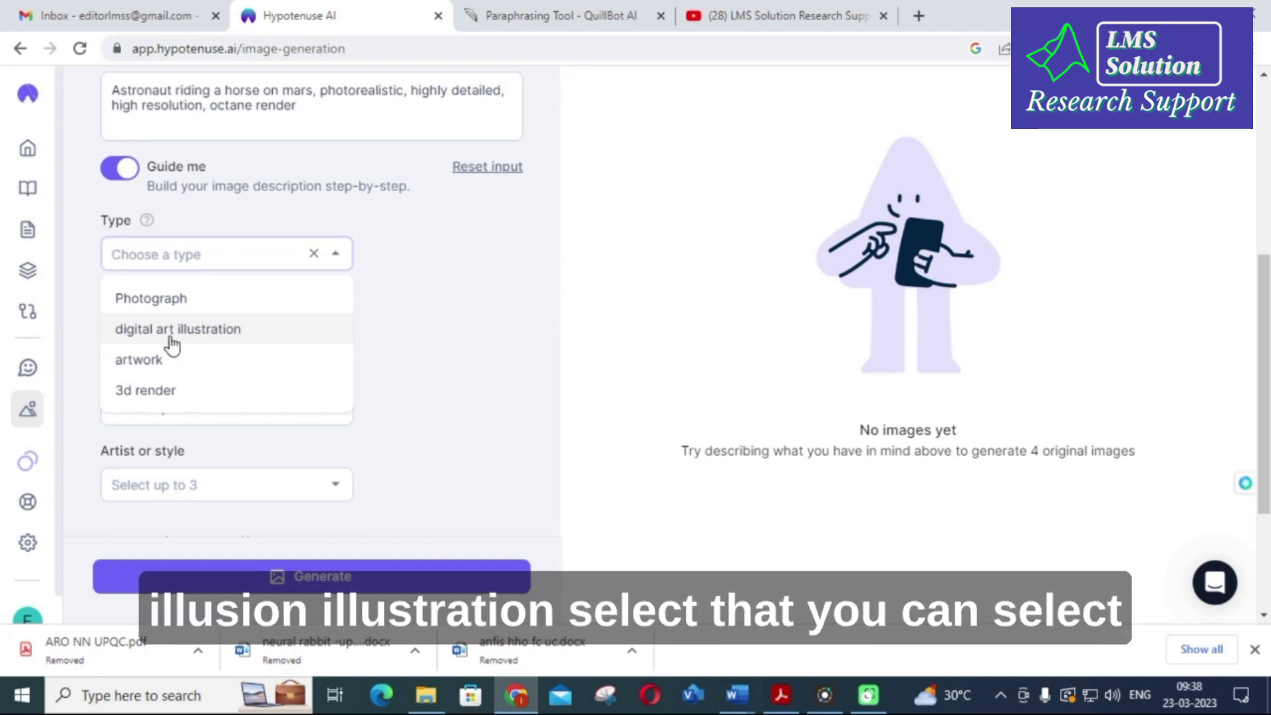
click(209, 299)
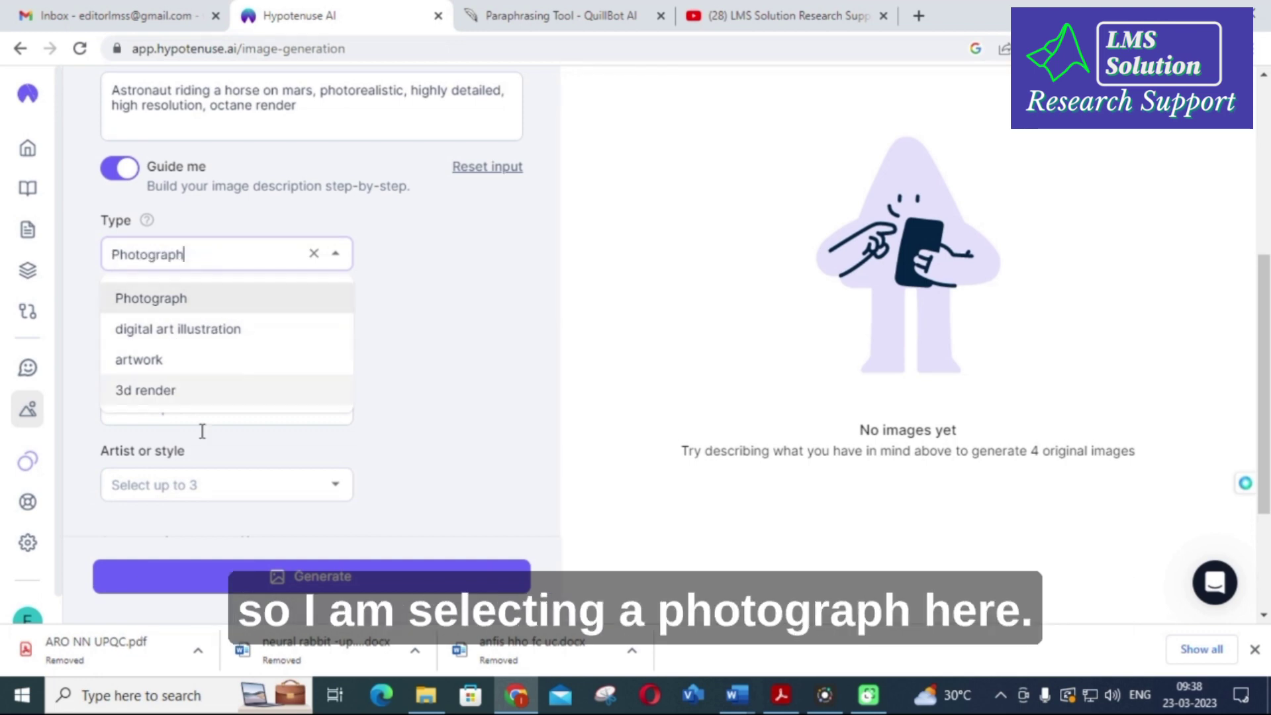
key(Tab)
click(292, 332)
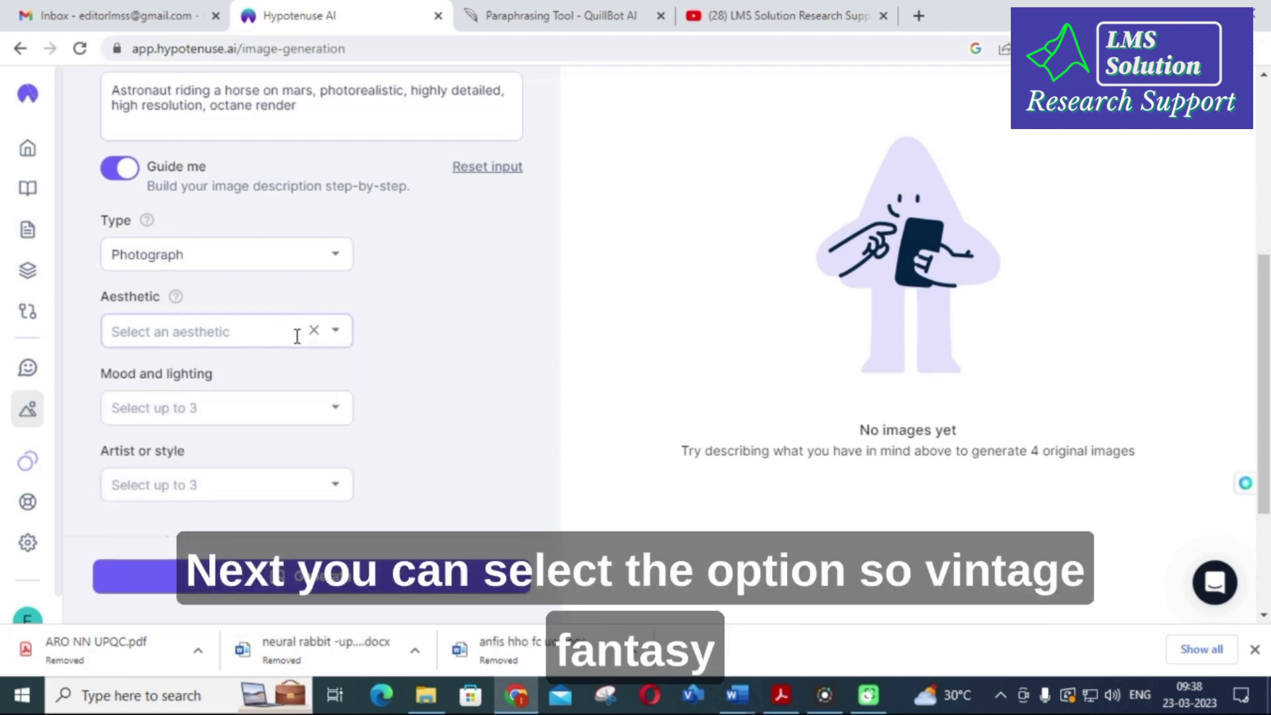
click(334, 331)
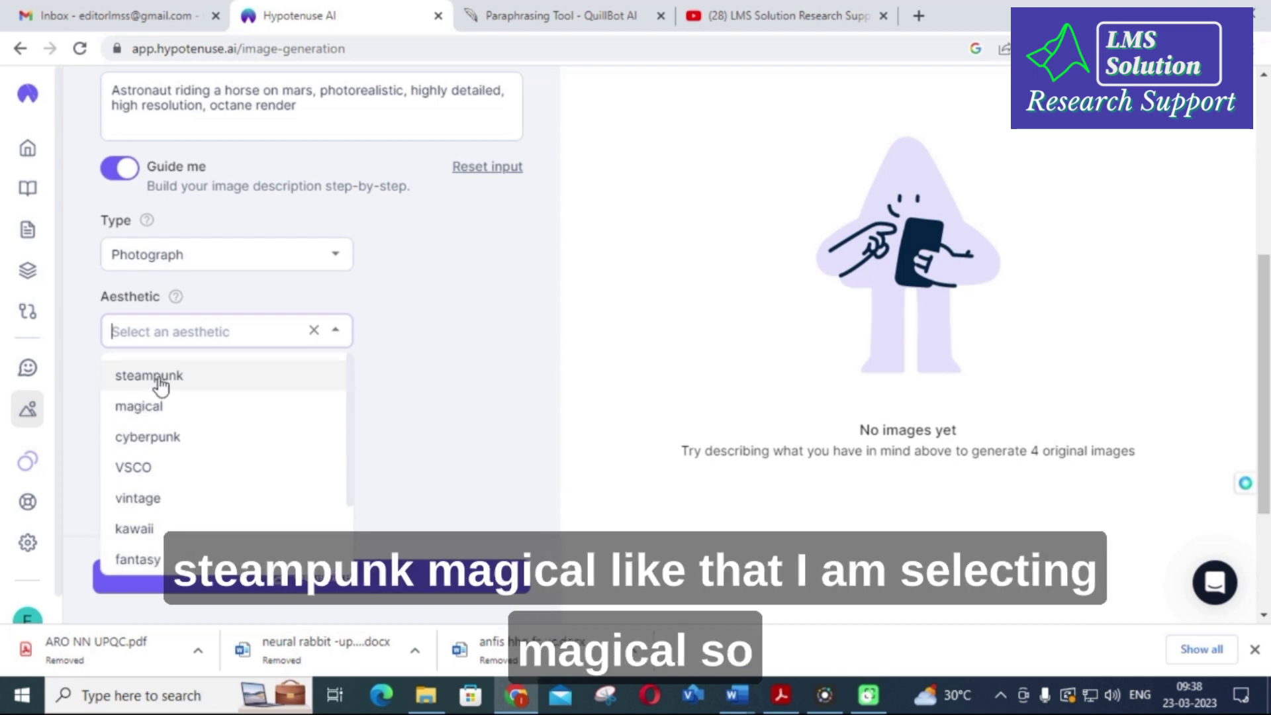
click(199, 414)
click(440, 417)
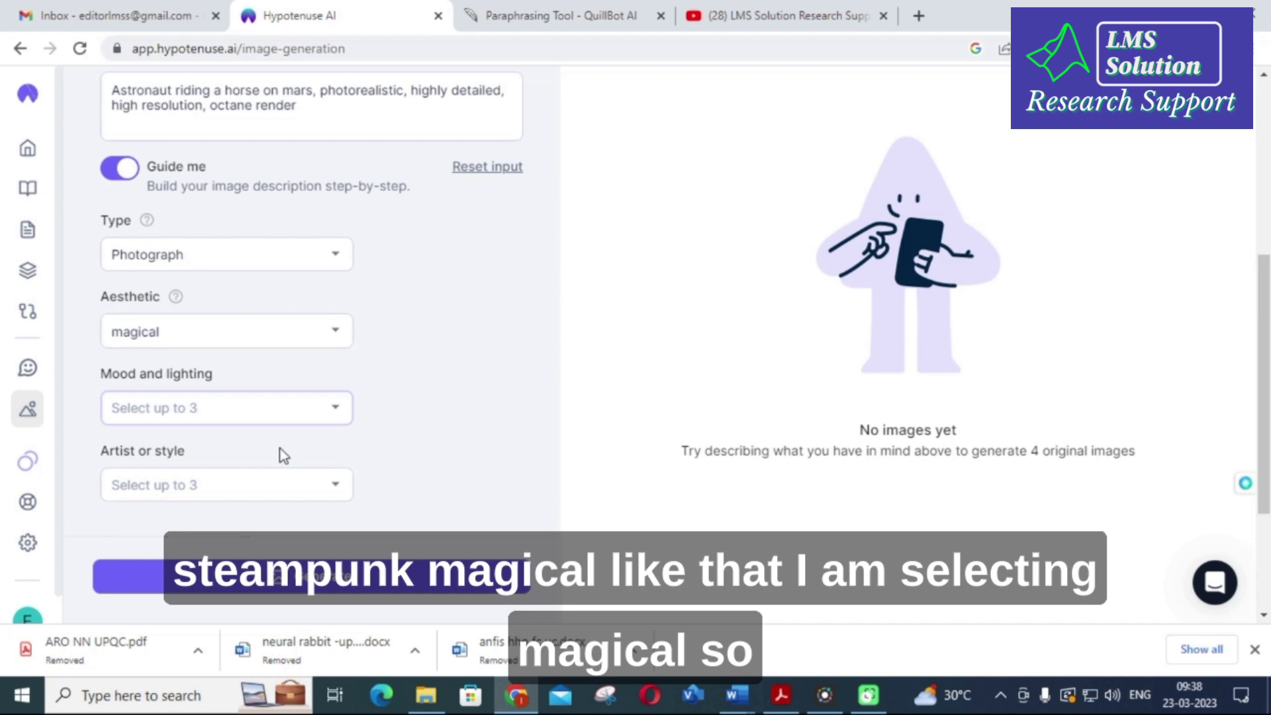
click(334, 414)
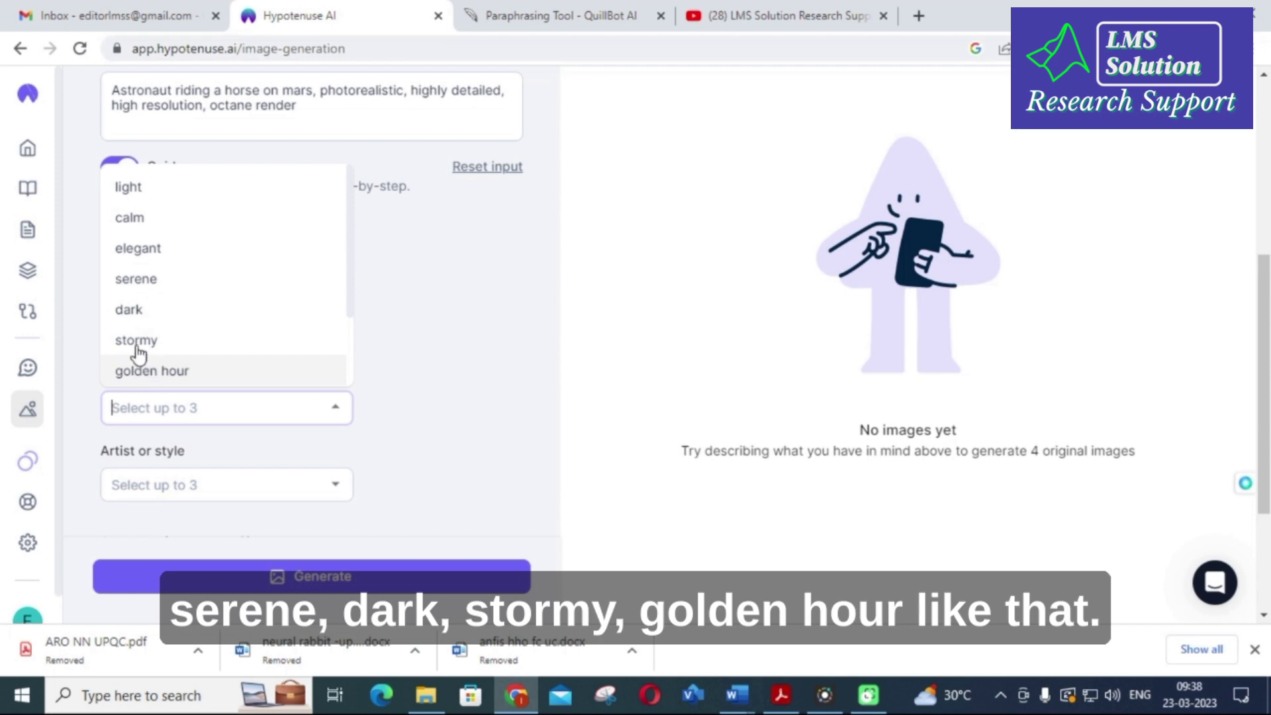
Add light as the mood and oil painting as the artist style.
click(147, 196)
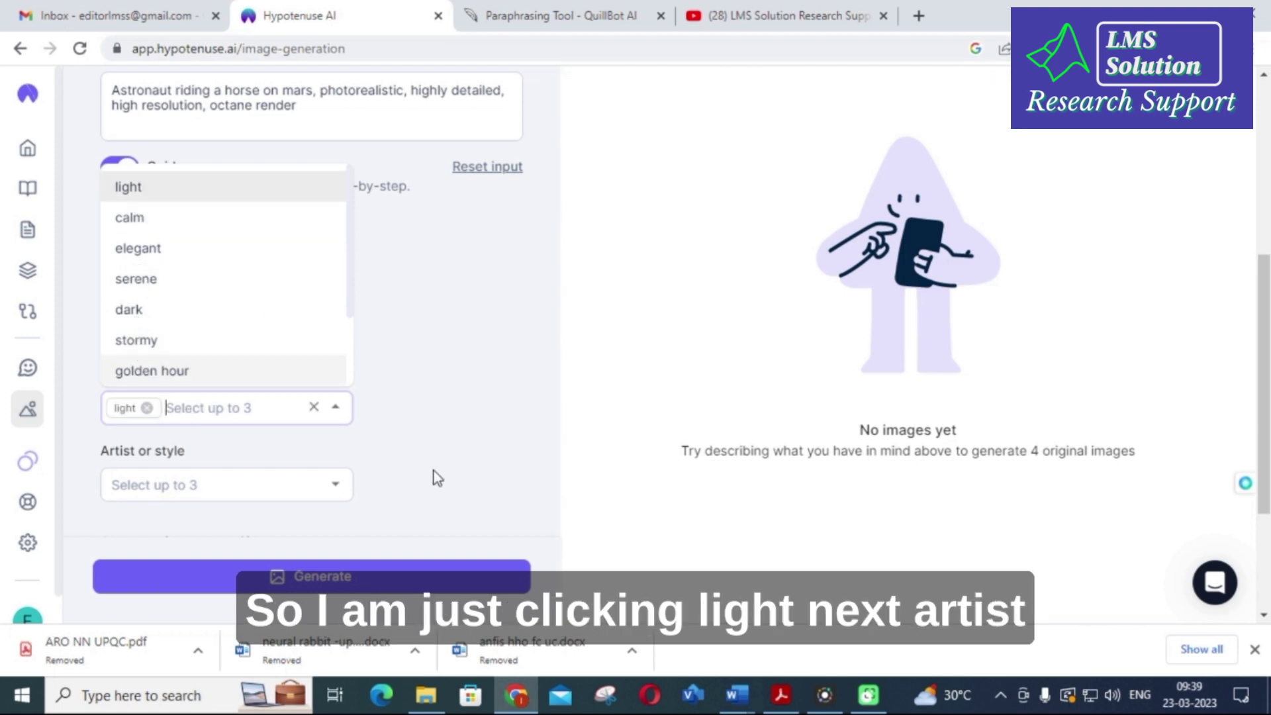
click(417, 435)
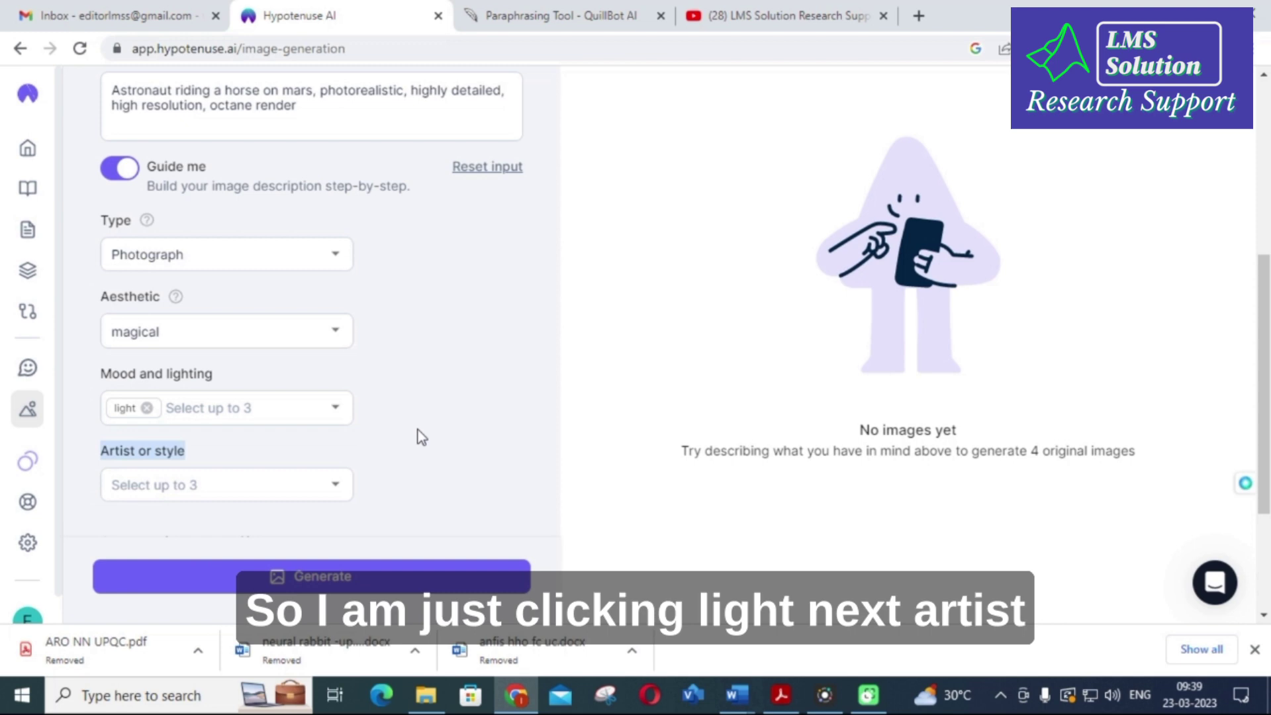
click(325, 486)
click(335, 488)
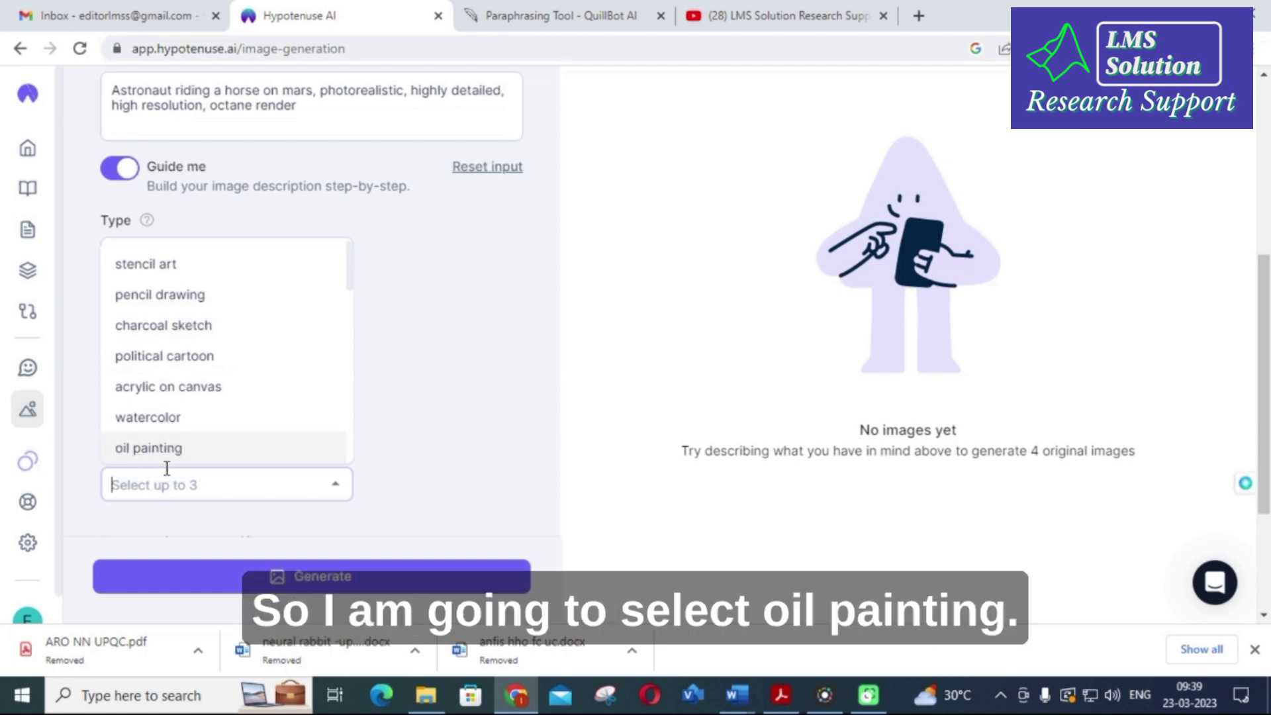
click(181, 453)
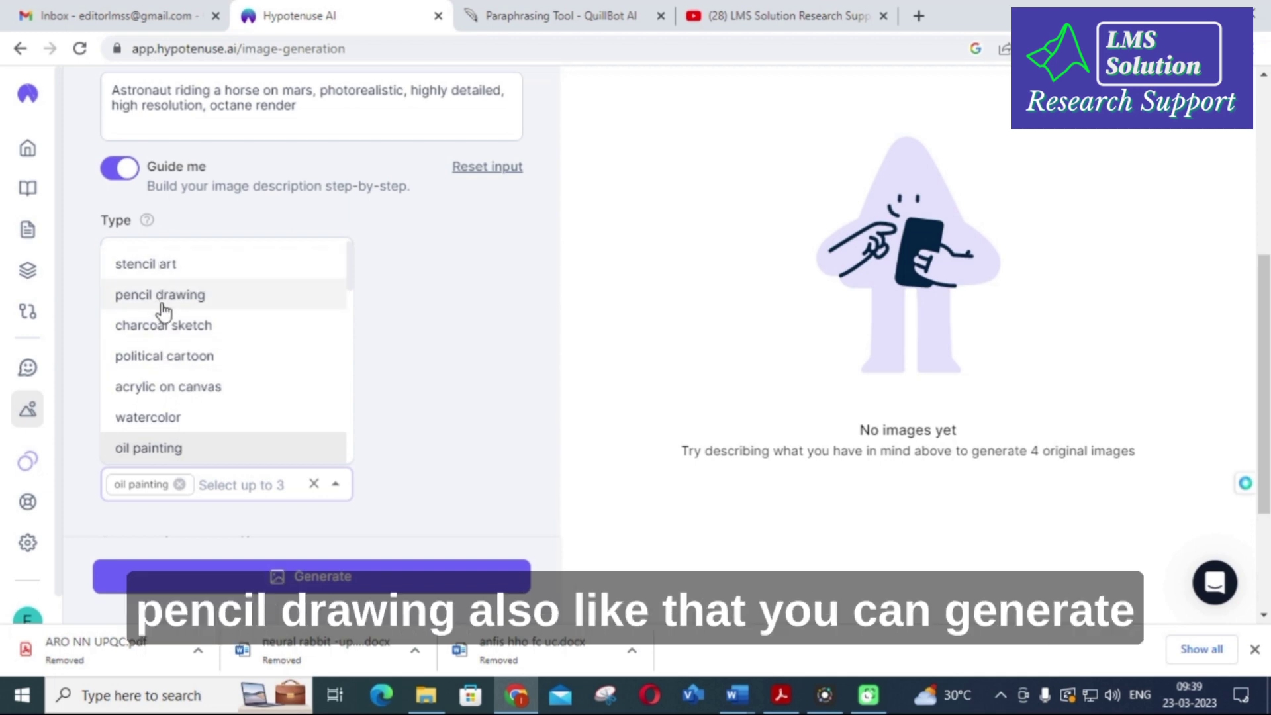
click(411, 403)
Dismiss the upgrade offer for 1024 × 1024 and generate the images at 512 × 512.
scroll(410, 399, down, 3)
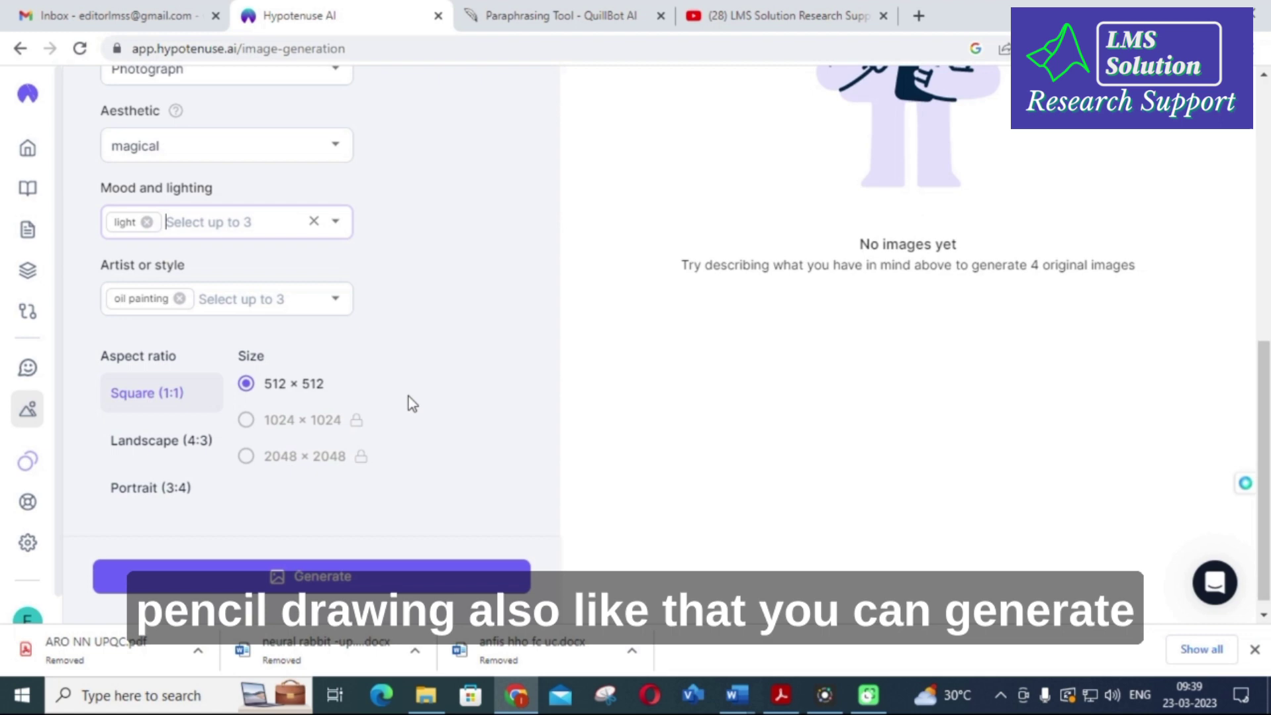
click(247, 424)
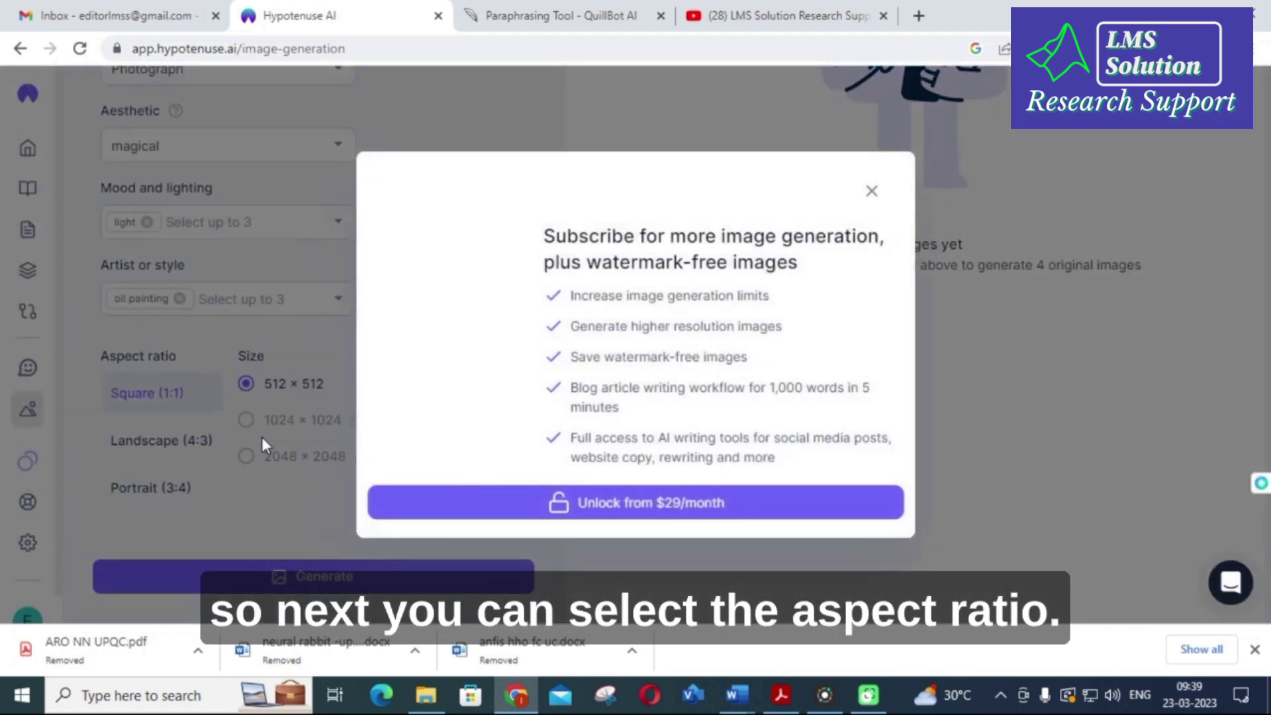
click(872, 163)
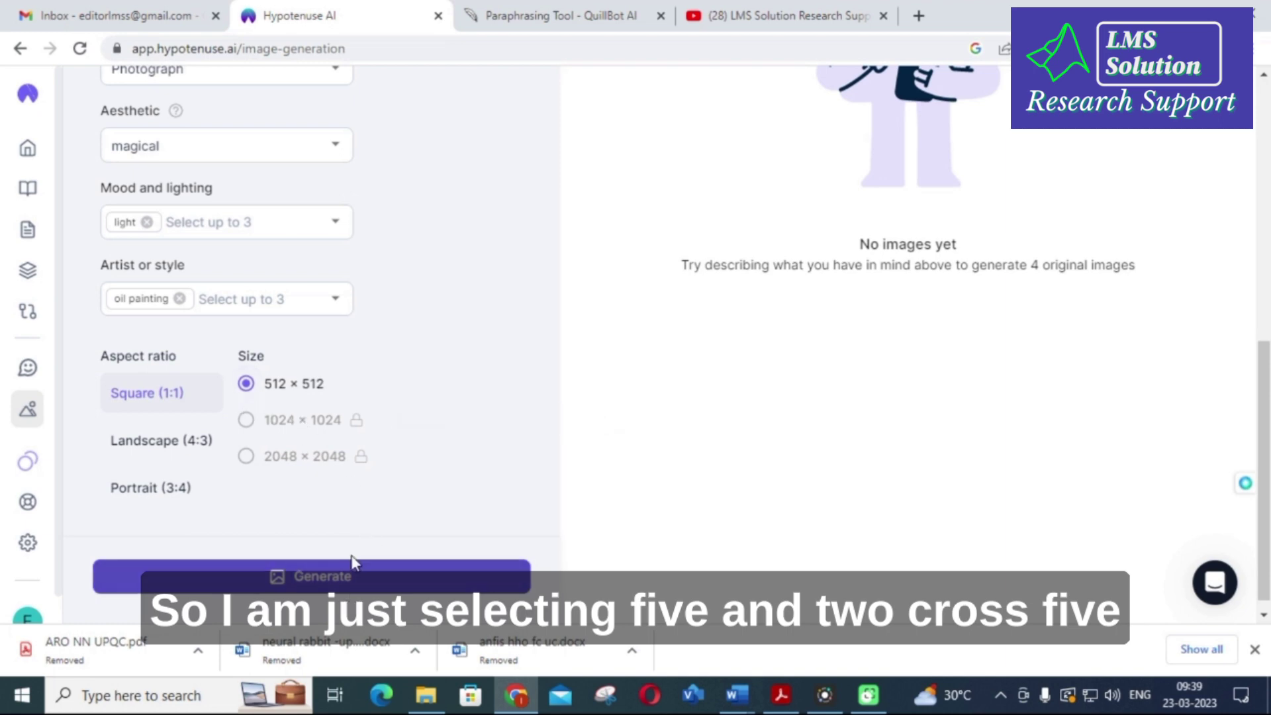
click(340, 577)
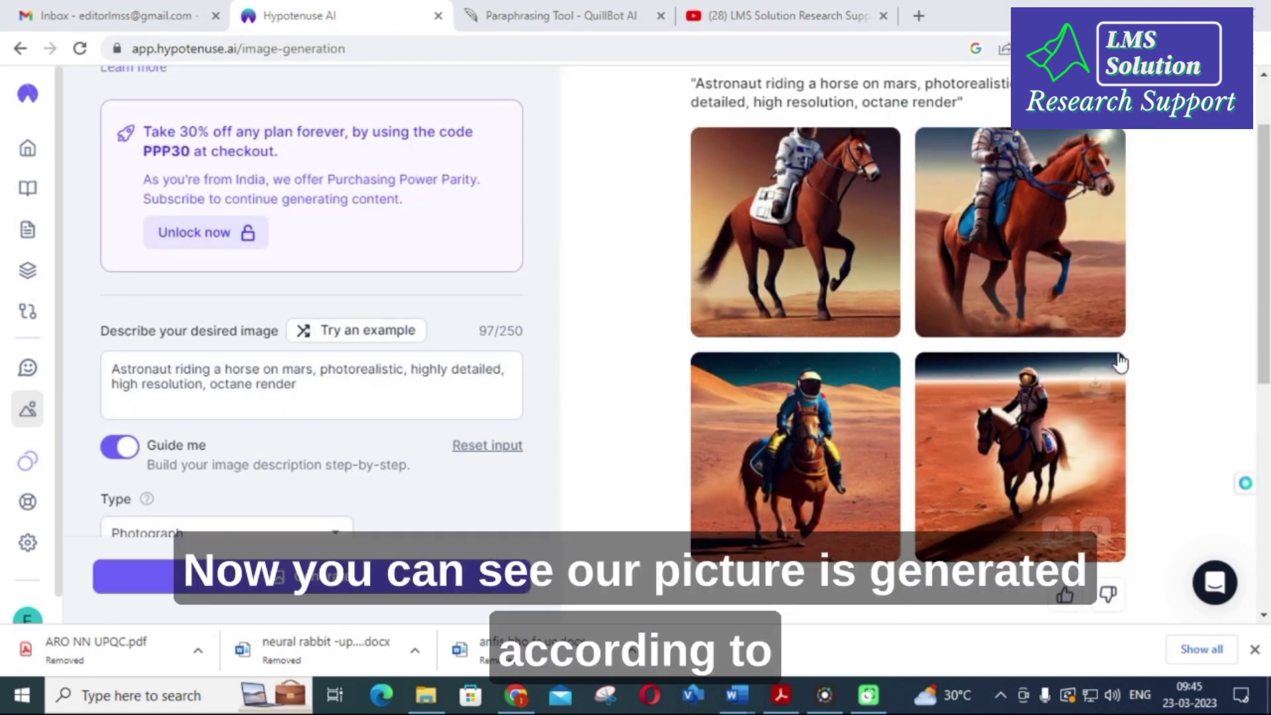
Save the top-left astronaut-on-horse image as a 386 KB PNG and open the downloaded file's options.
scroll(1125, 357, up, 2)
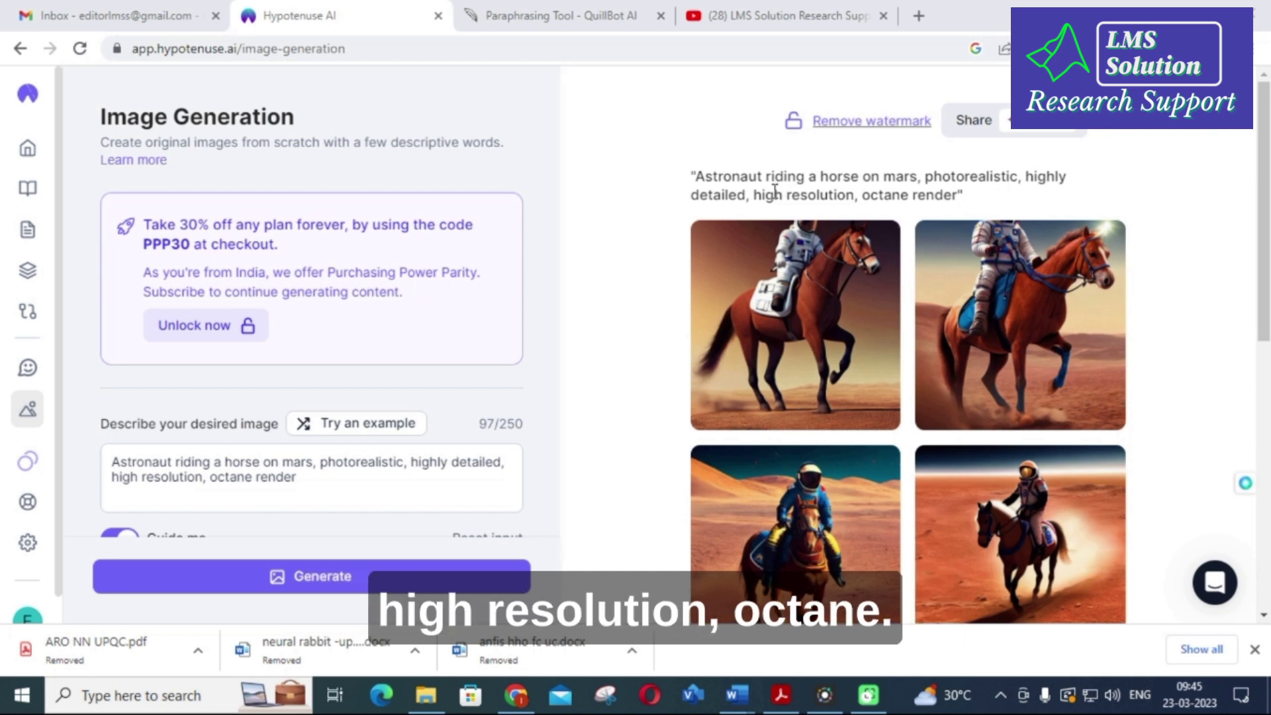
scroll(775, 192, down, 3)
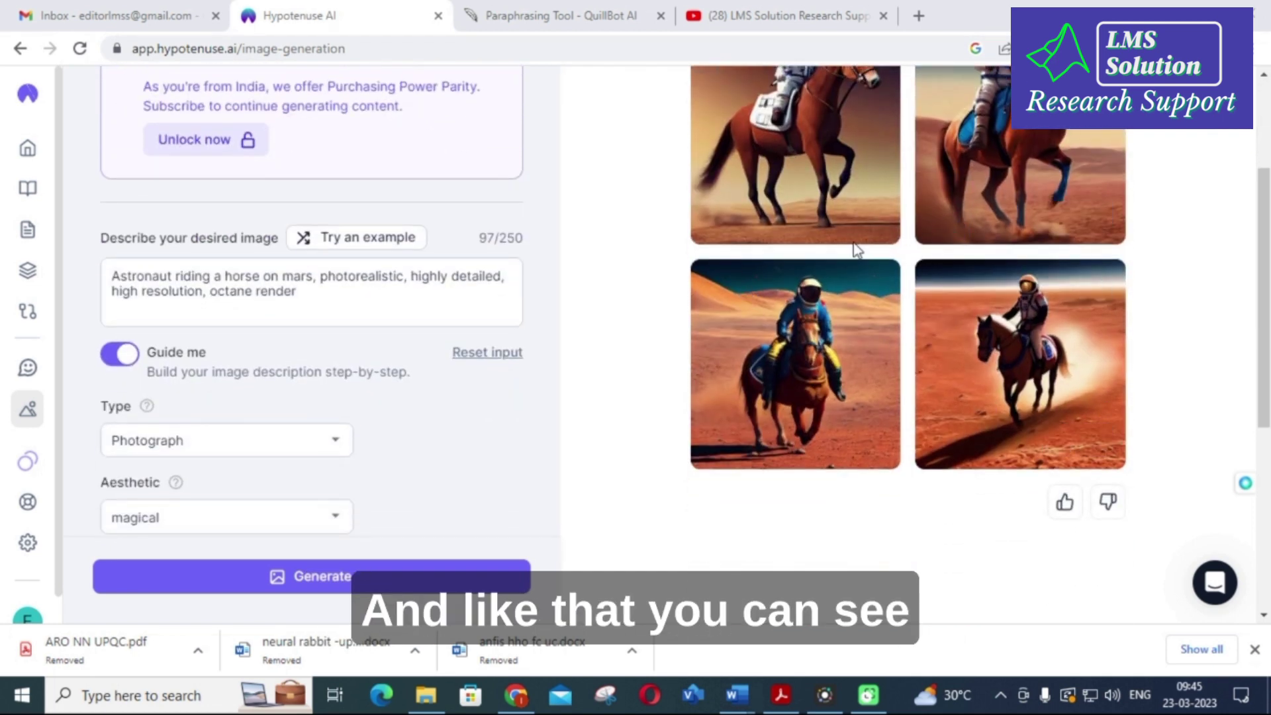
mouse_move(1089, 288)
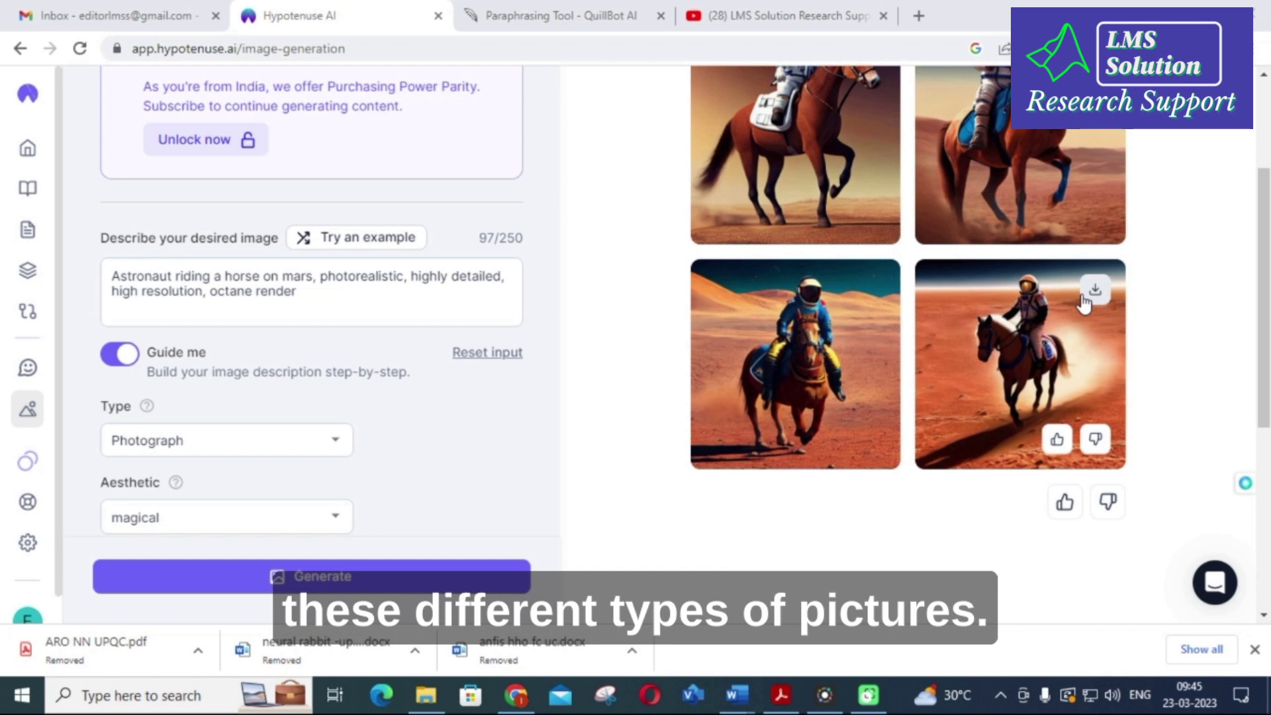
scroll(1084, 303, up, 1)
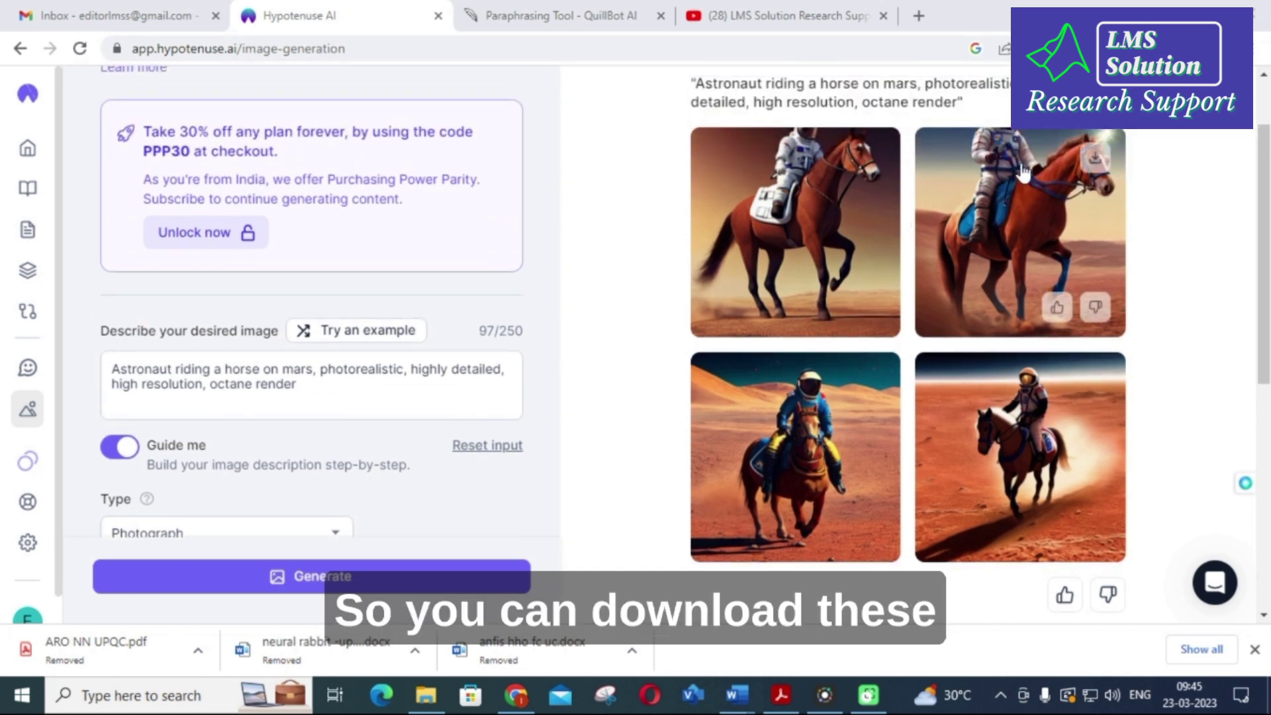
mouse_move(873, 157)
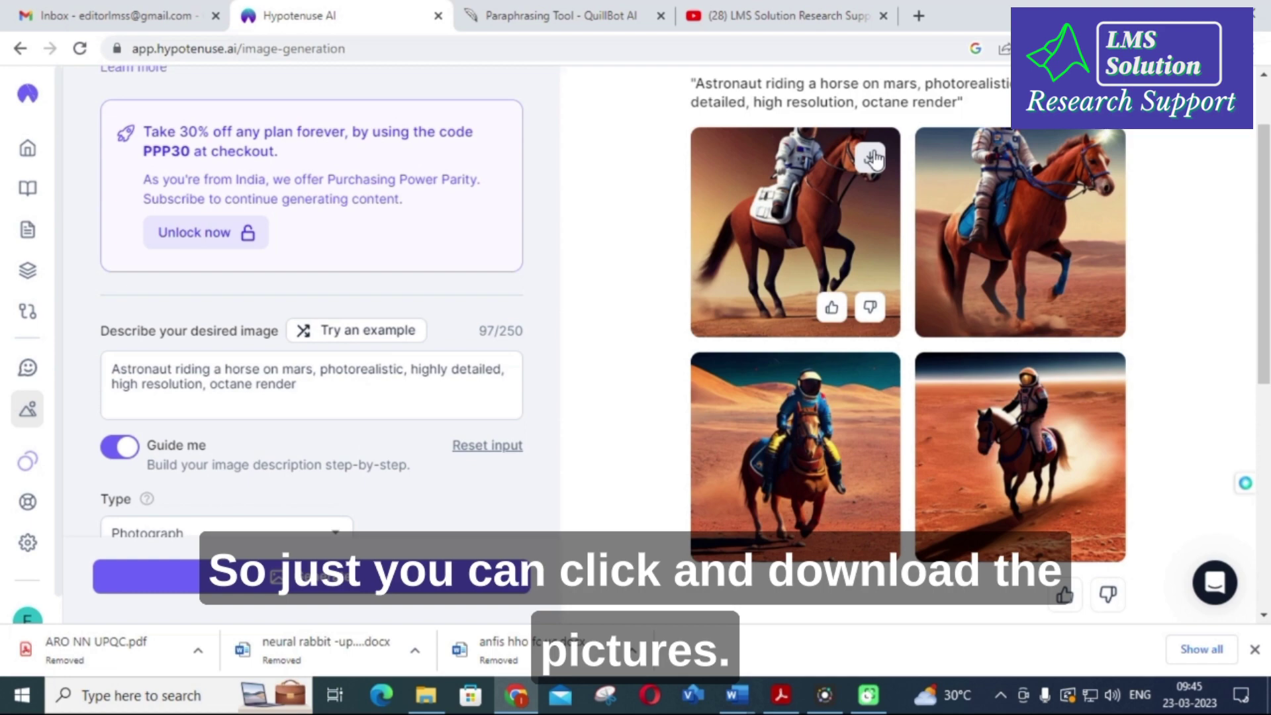
scroll(692, 265, down, 7)
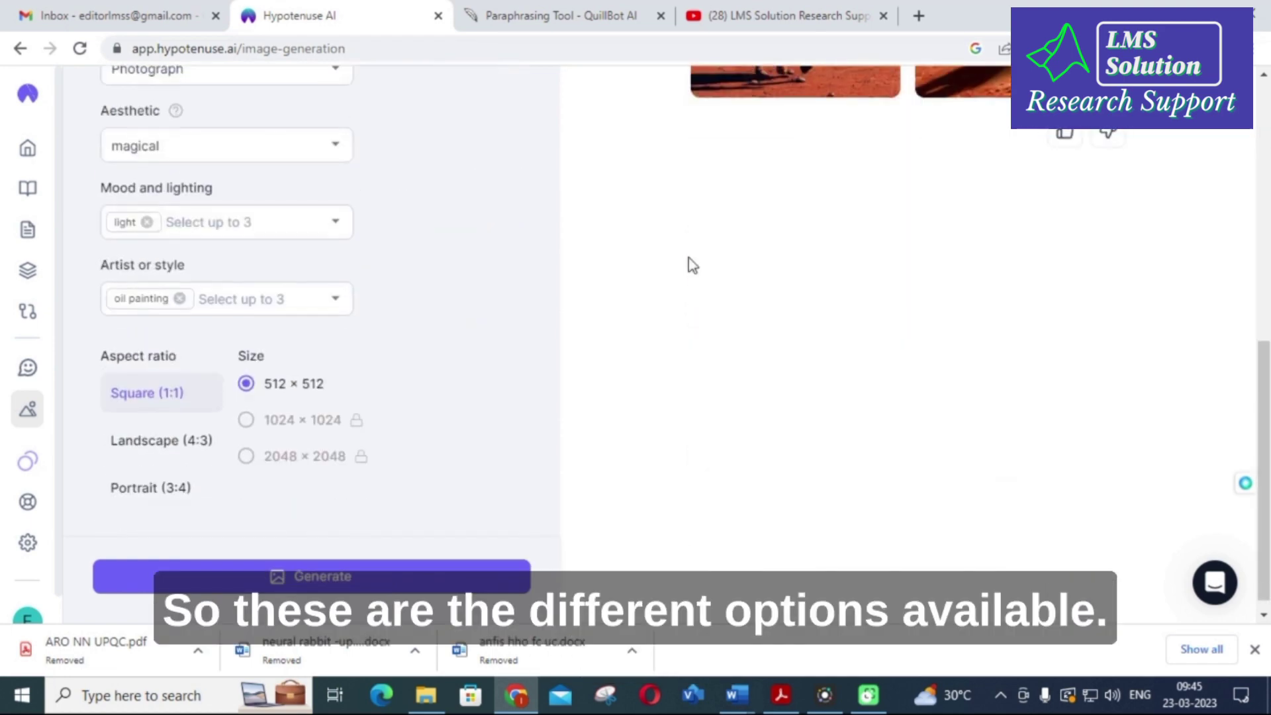
scroll(692, 271, up, 7)
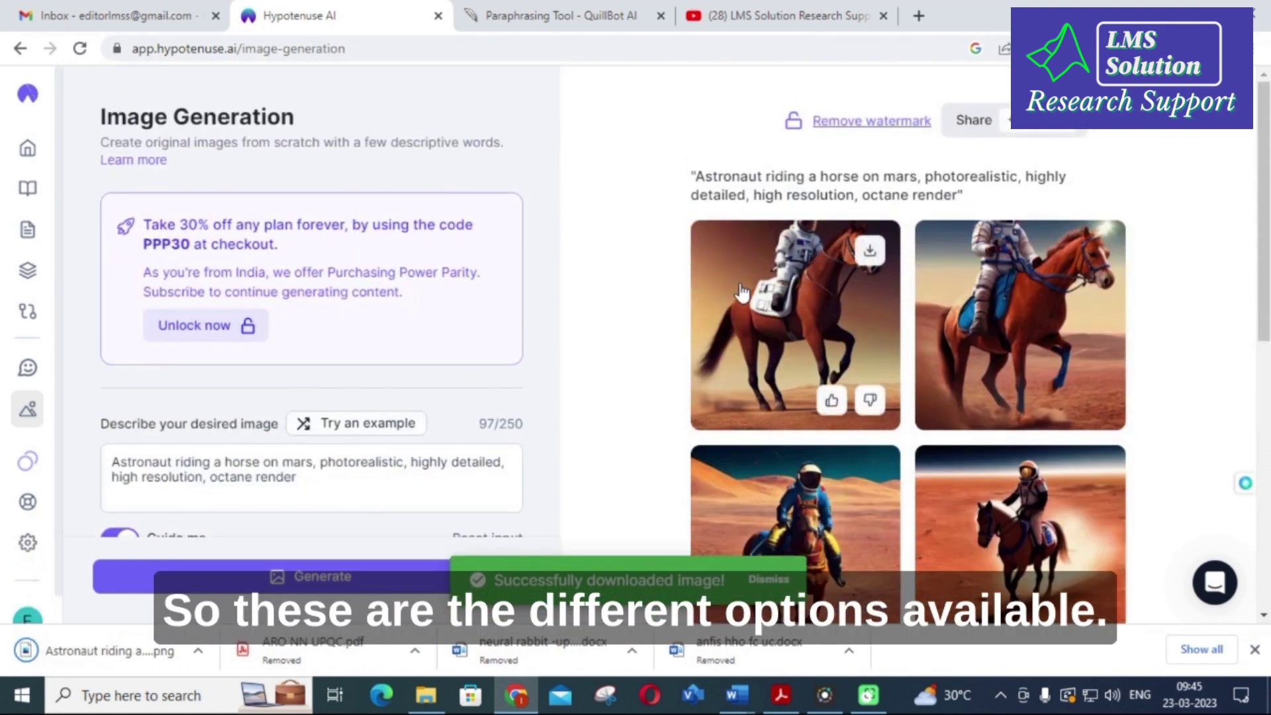
right_click(95, 654)
click(151, 615)
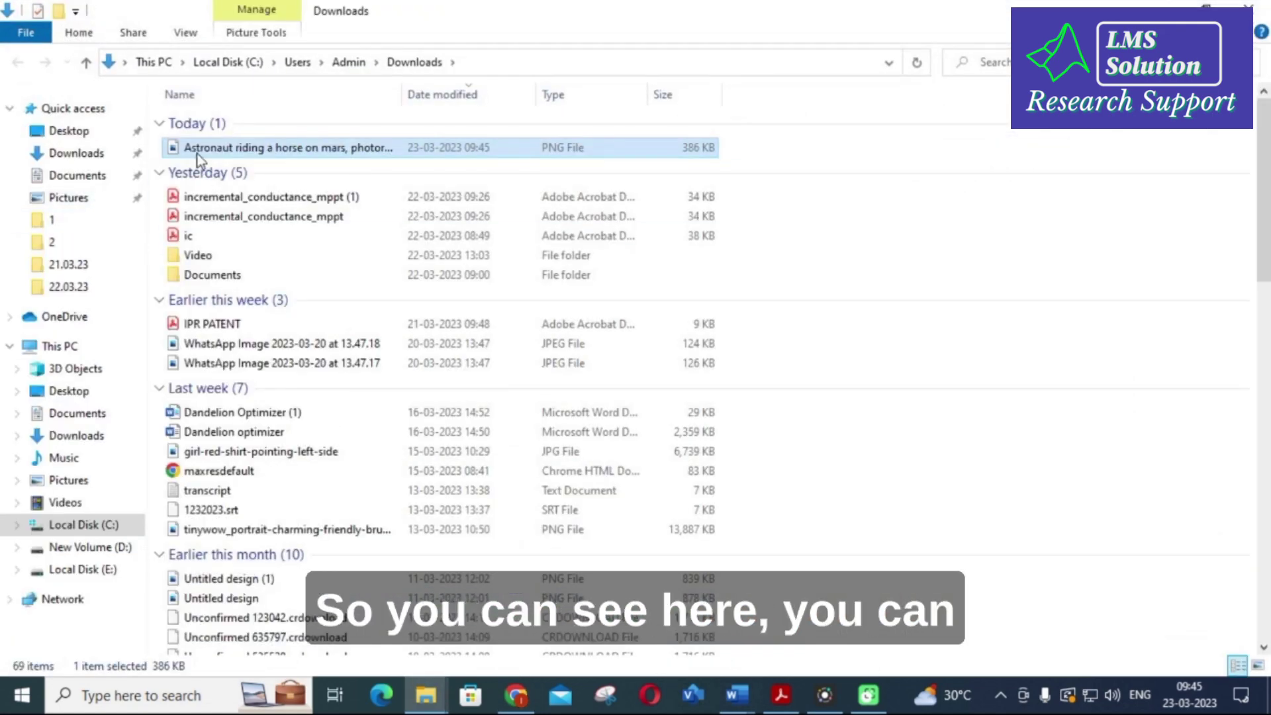
right_click(196, 154)
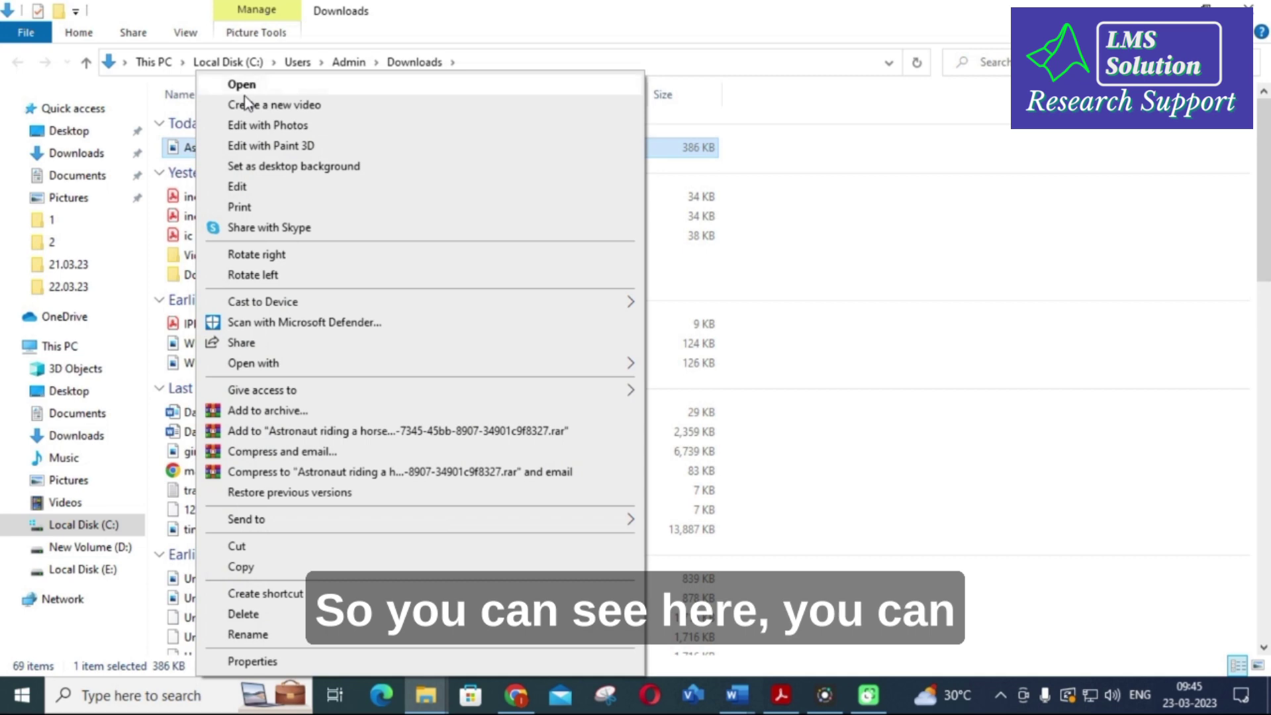
click(262, 78)
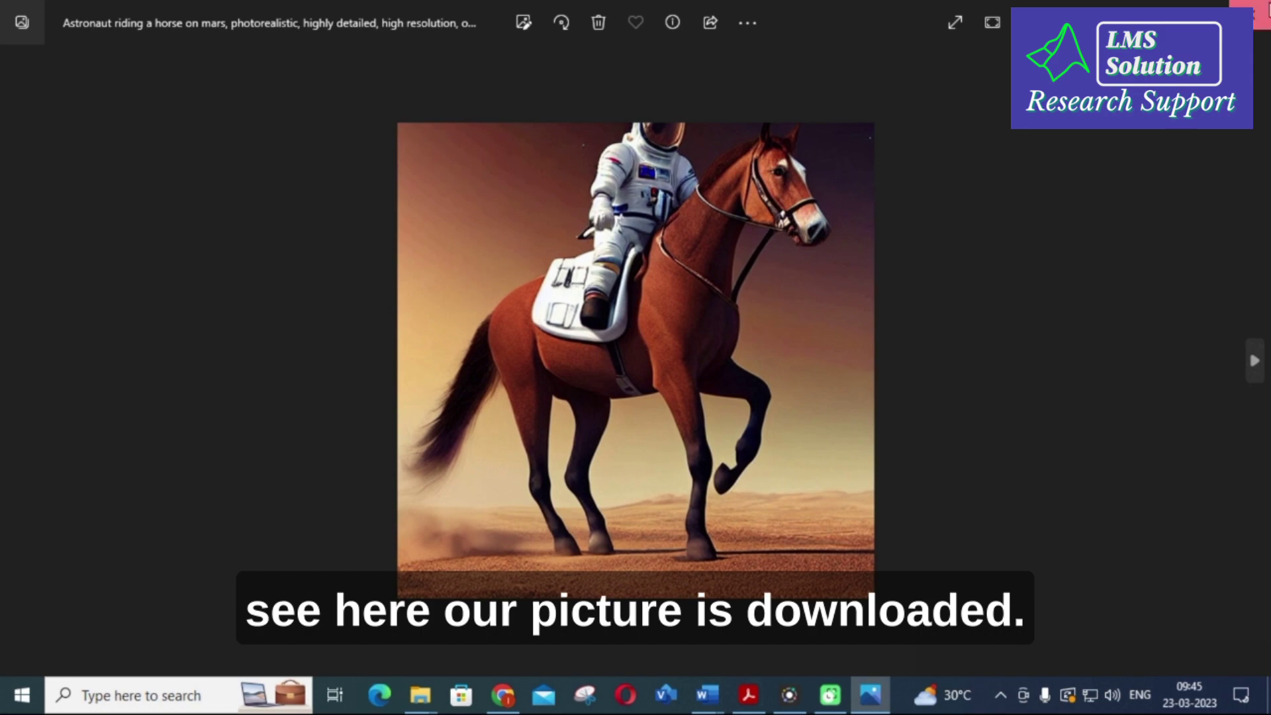
click(1254, 14)
click(504, 682)
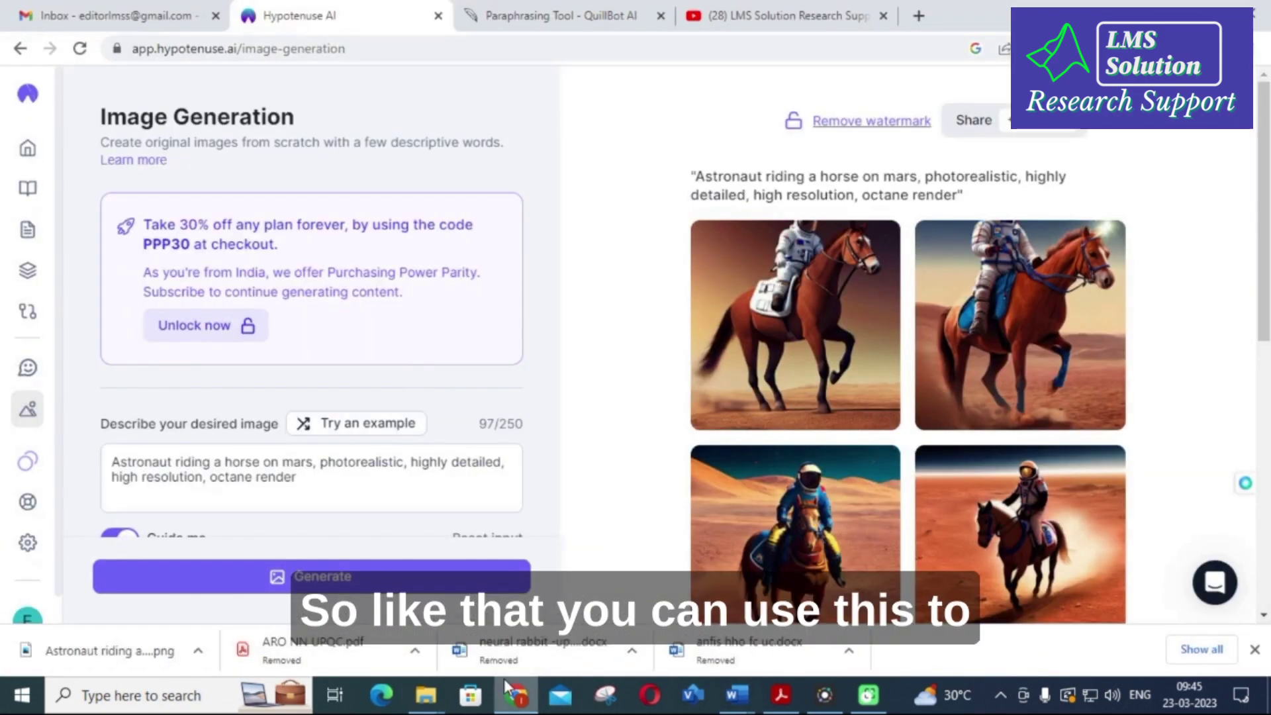
Go back to the Hypotenuse AI home page.
scroll(580, 301, down, 6)
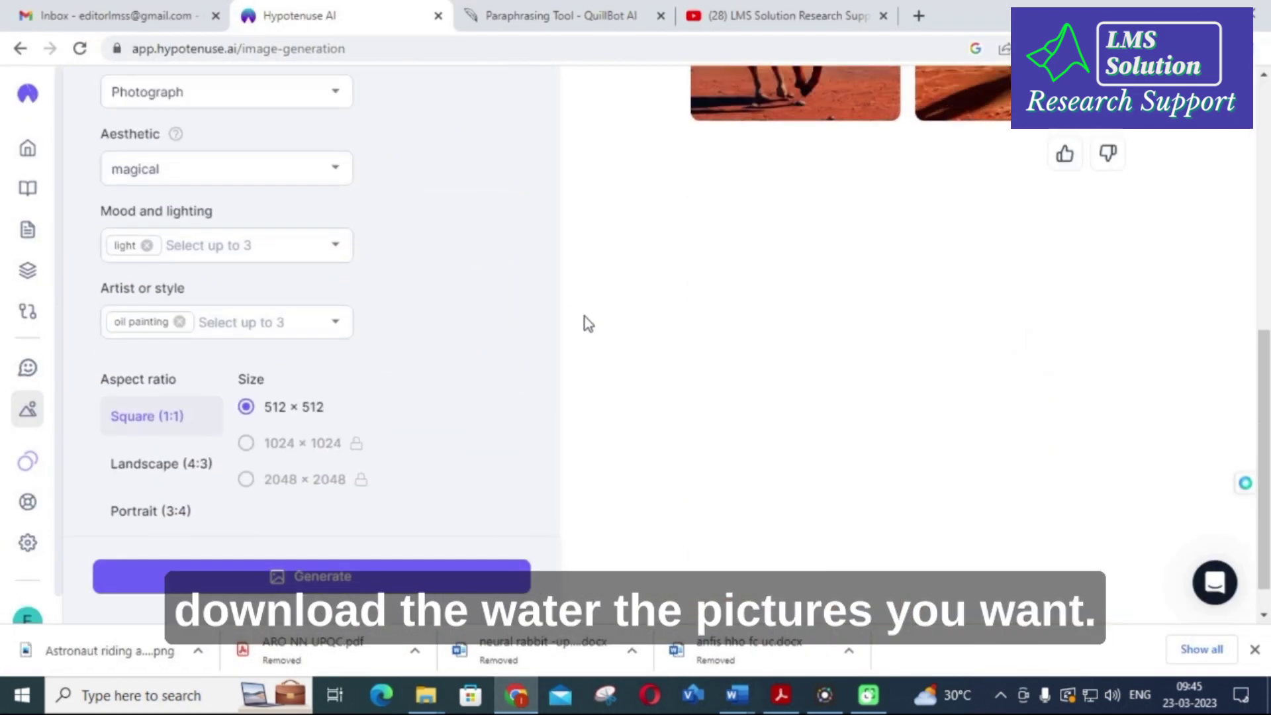
scroll(581, 321, up, 6)
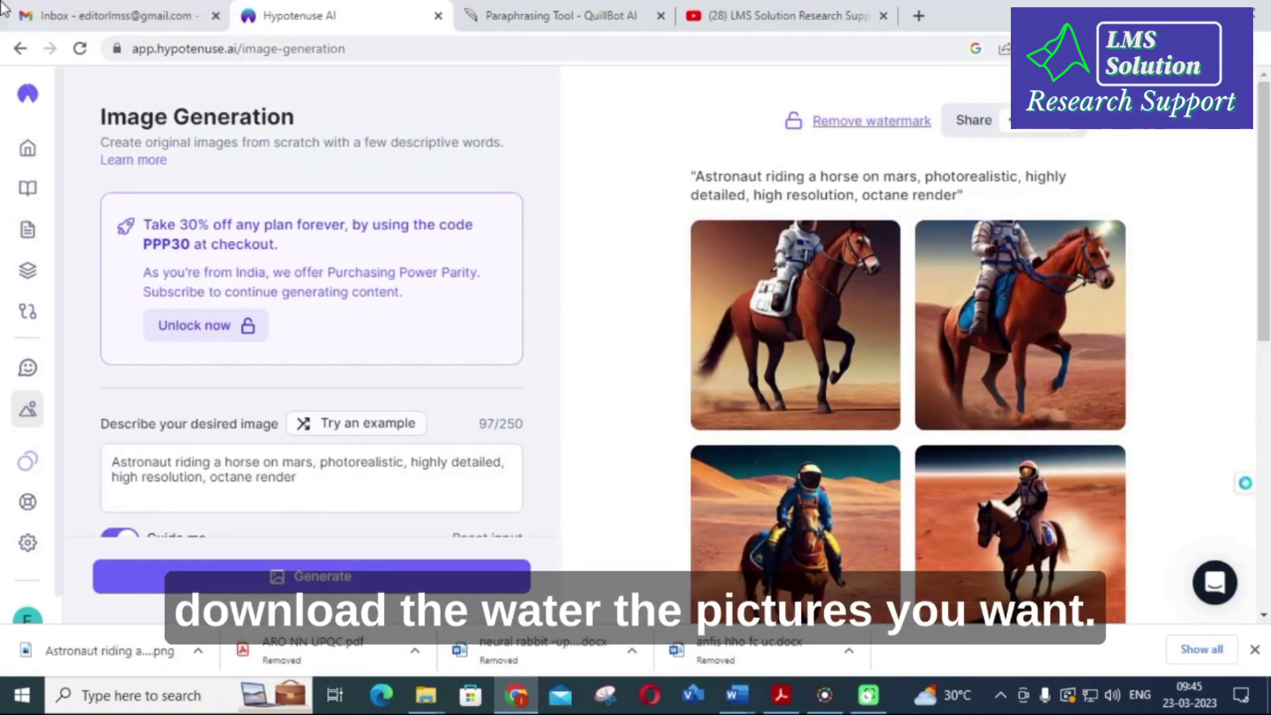
click(20, 50)
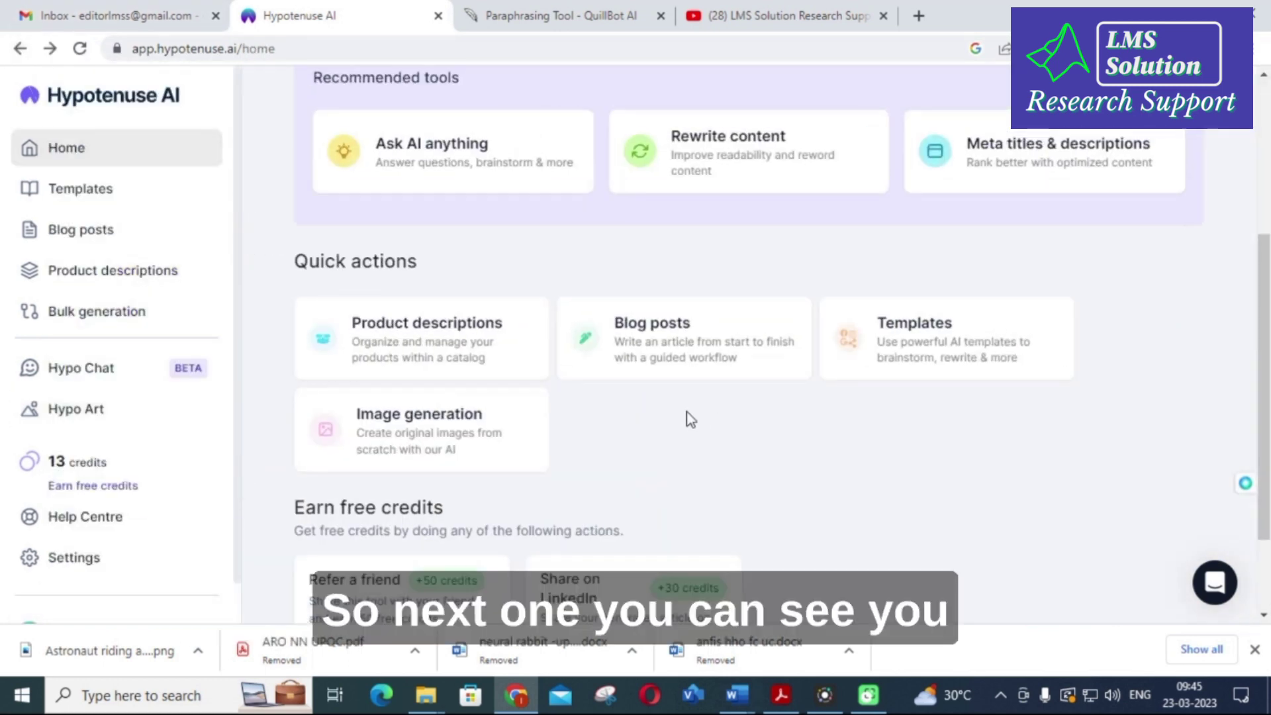
Look over the Blog posts title form, then return to Home.
scroll(677, 407, down, 2)
scroll(677, 408, up, 3)
click(677, 406)
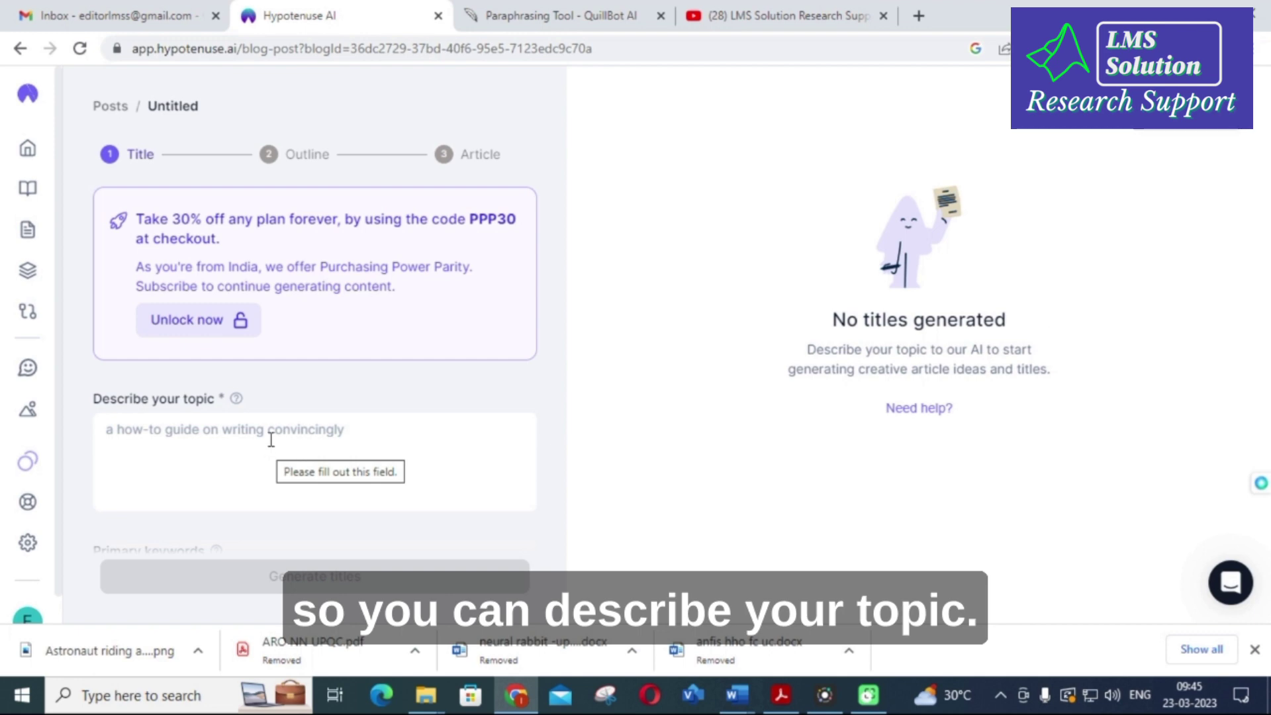
scroll(271, 440, down, 3)
scroll(278, 286, down, 1)
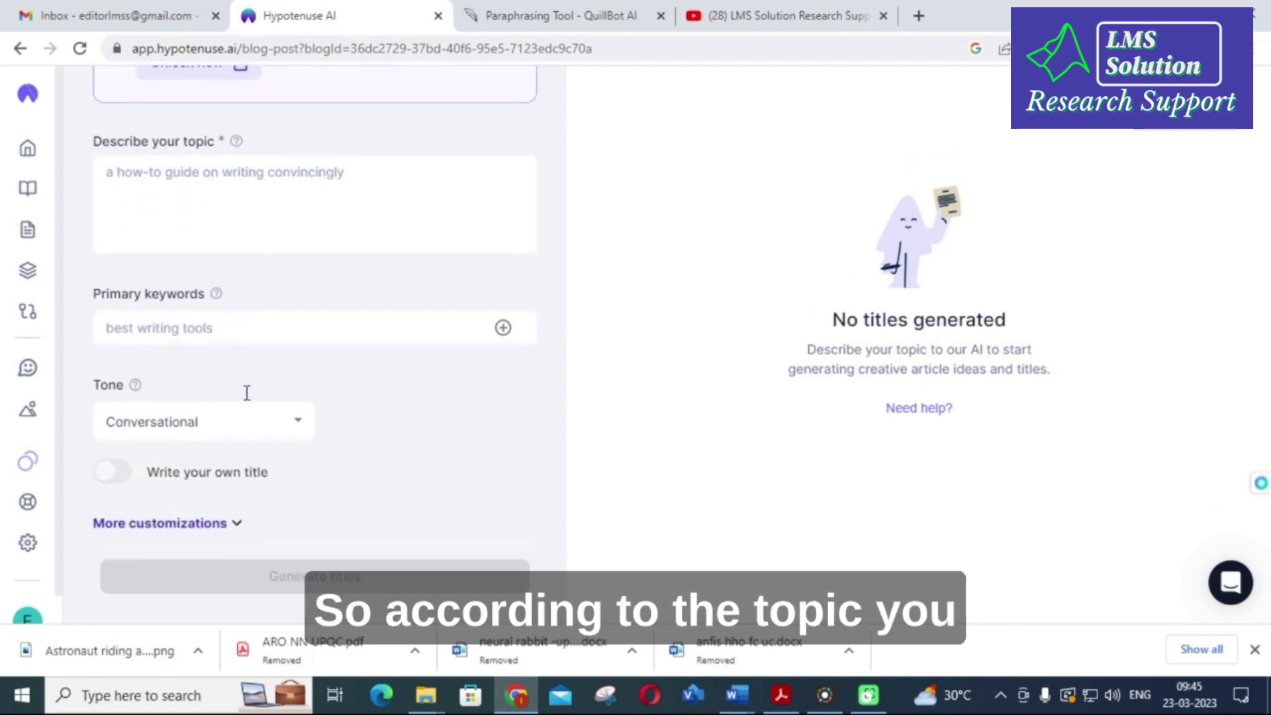
click(20, 48)
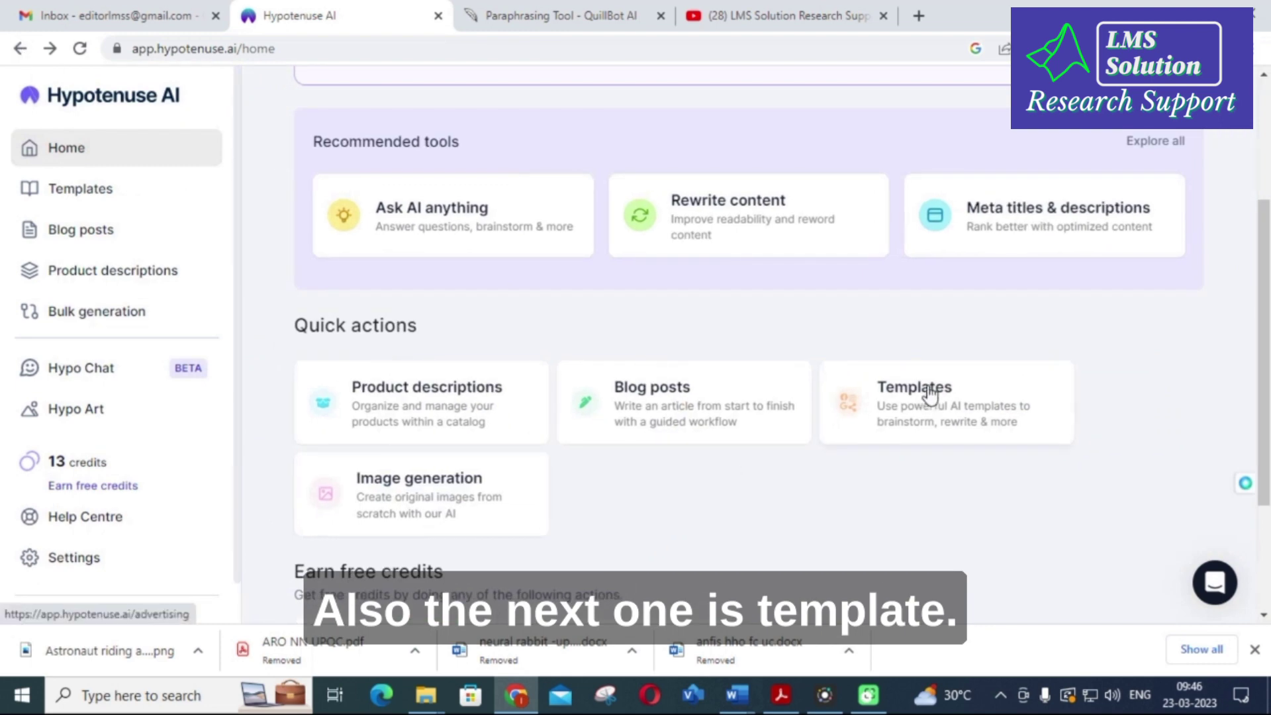
Browse the Template Library's cards, including Blog article, Summarize content, Marketing angles and Simplify language.
click(929, 398)
scroll(606, 368, down, 7)
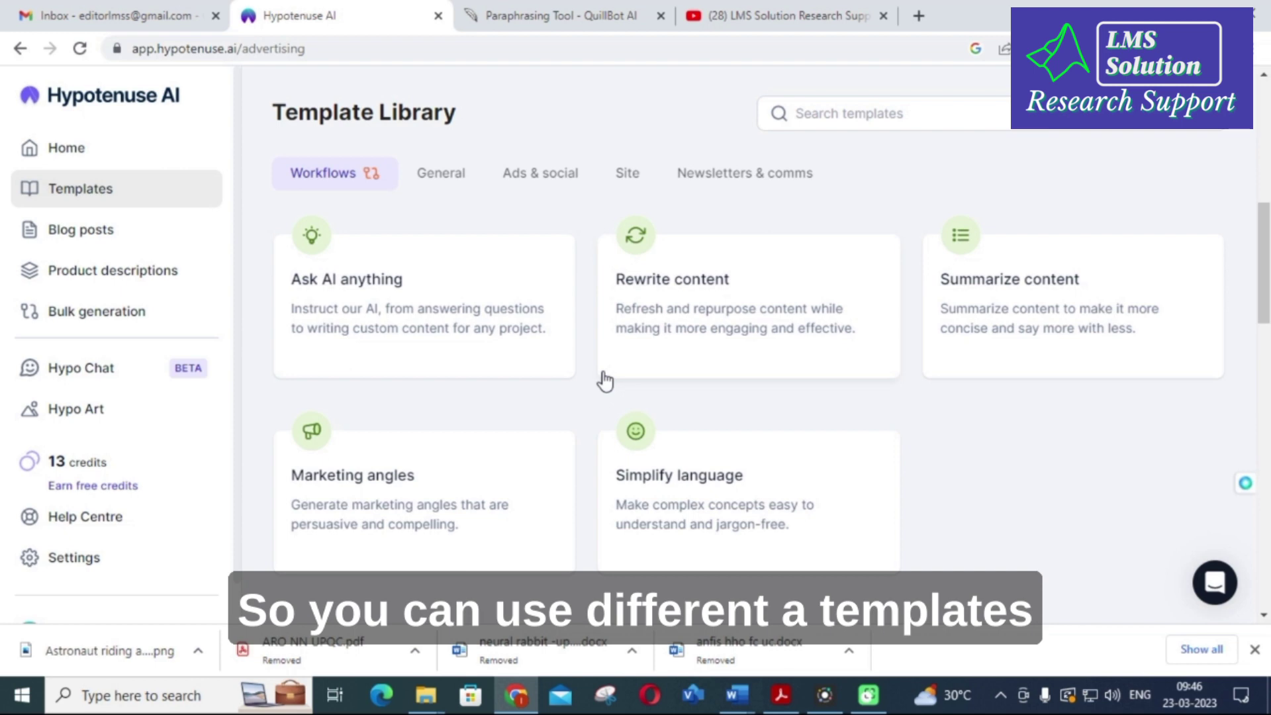
scroll(606, 381, up, 7)
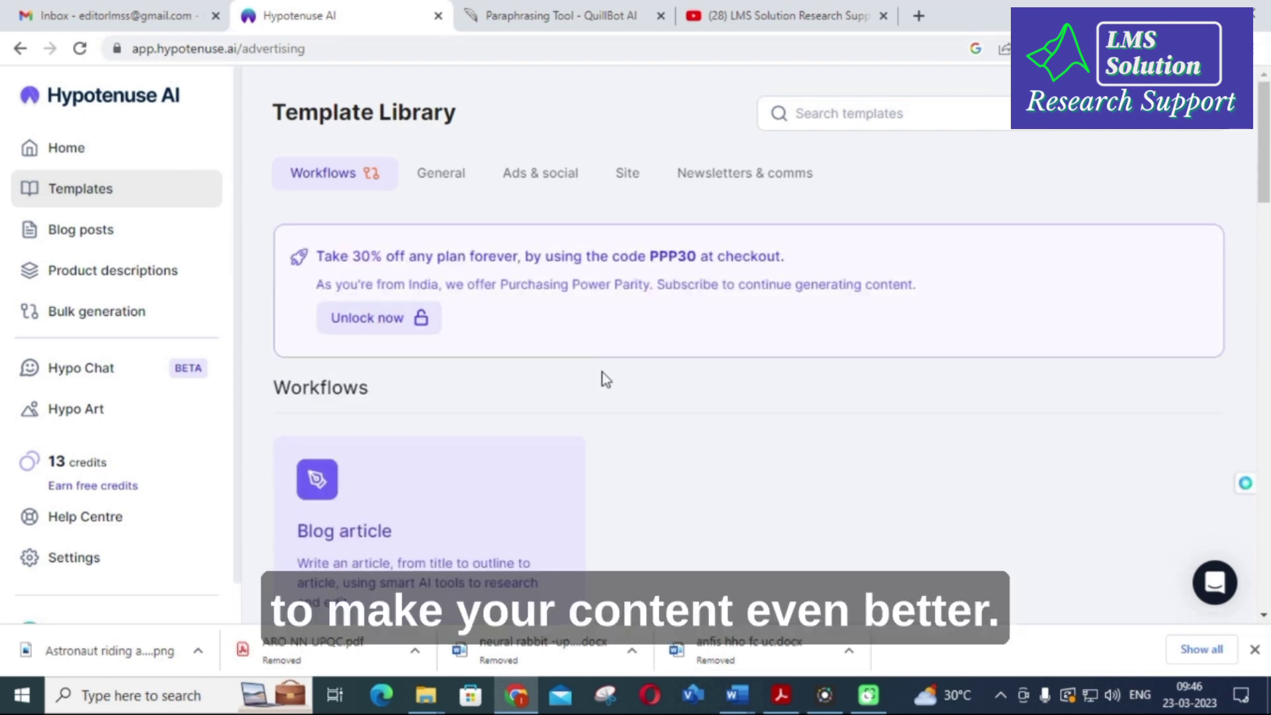
scroll(590, 380, down, 7)
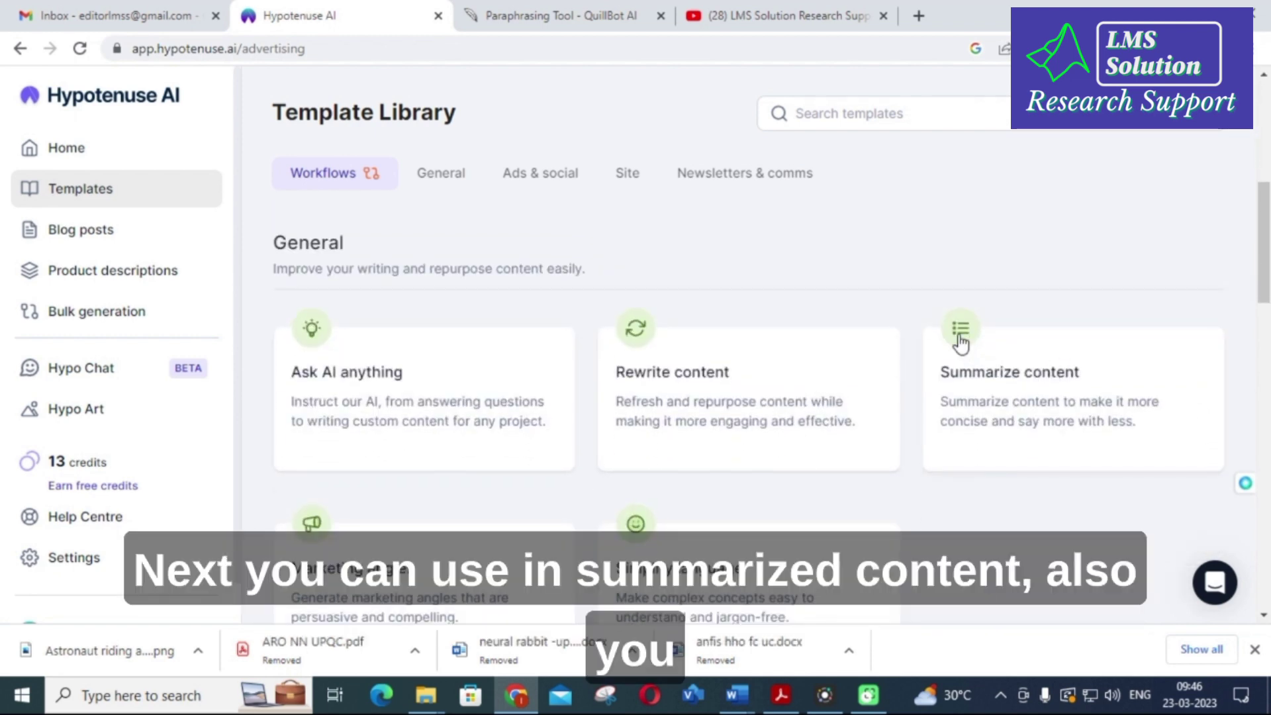
scroll(960, 338, down, 1)
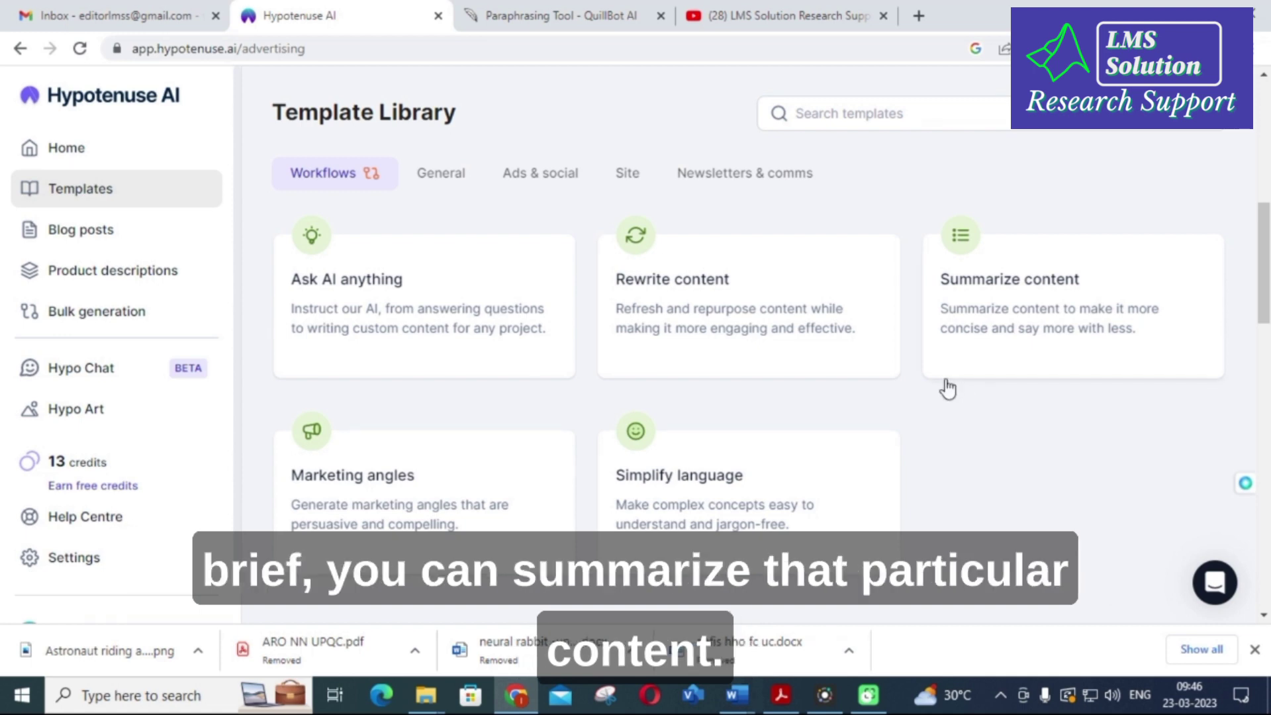
scroll(944, 387, down, 1)
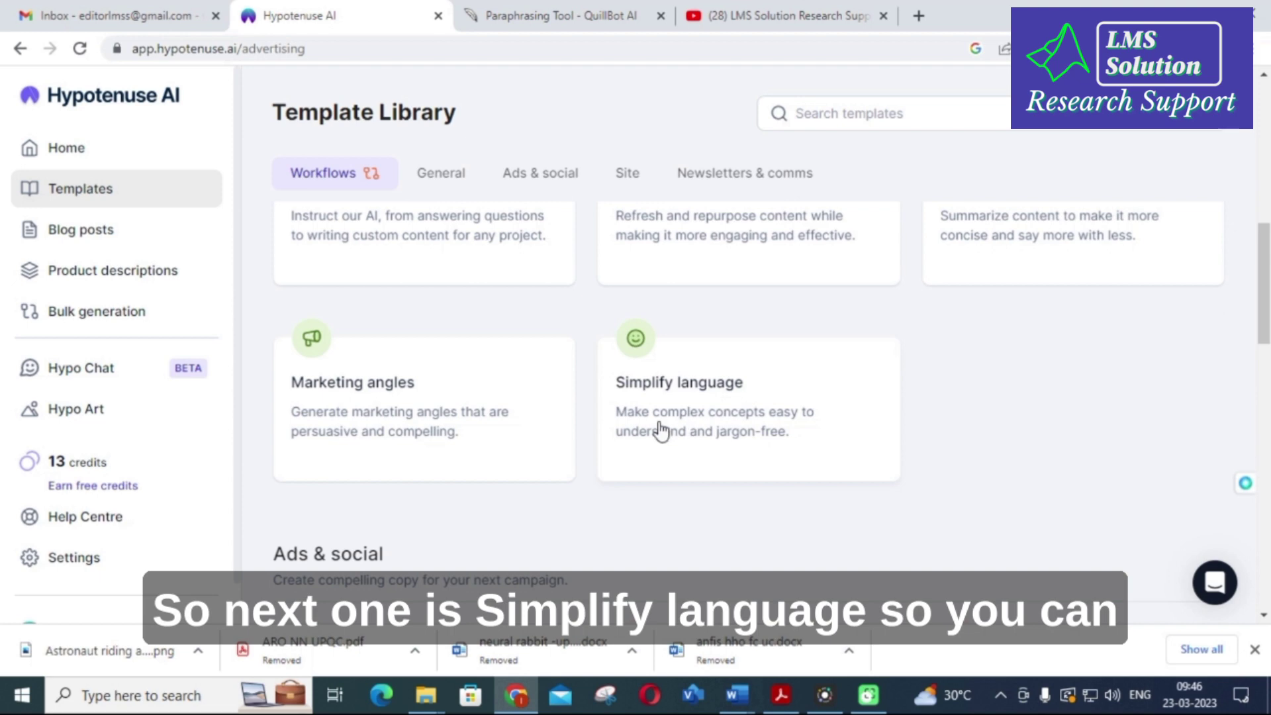
Open Simplify language, then select the temperature-effect paragraph in the BASICS OF PV Word document.
click(669, 394)
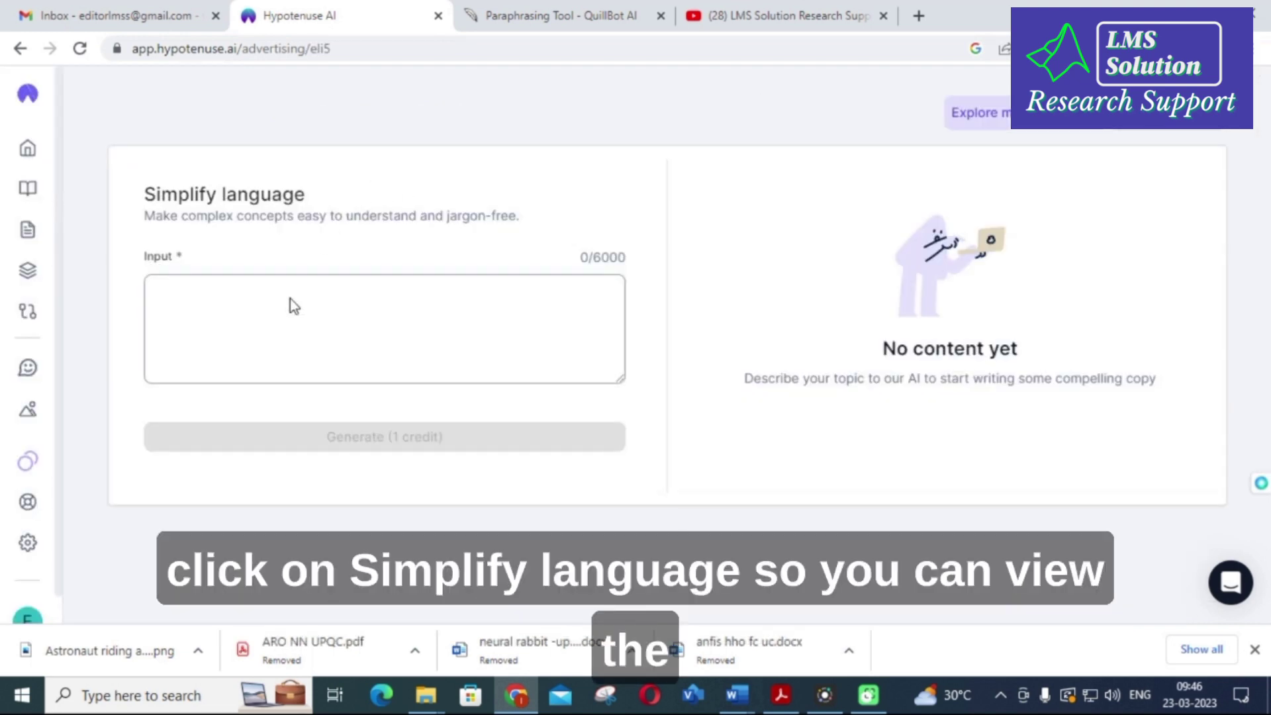
click(273, 293)
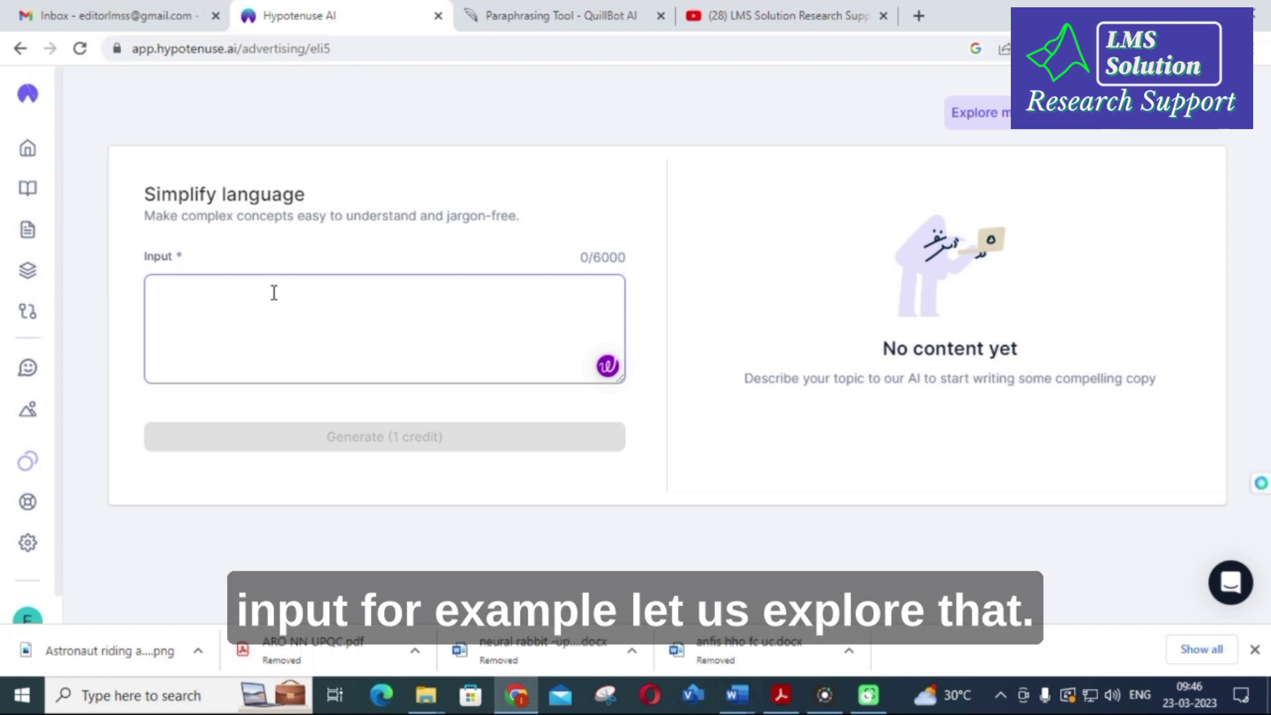
click(735, 695)
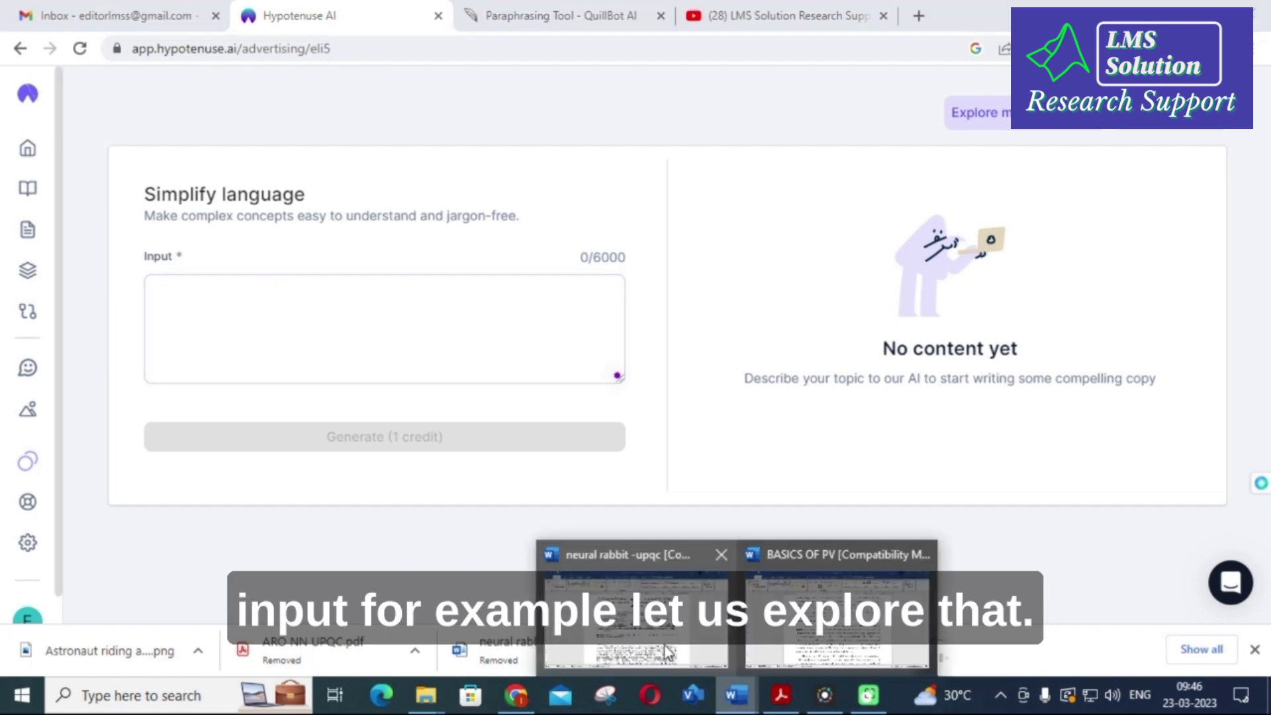
click(838, 623)
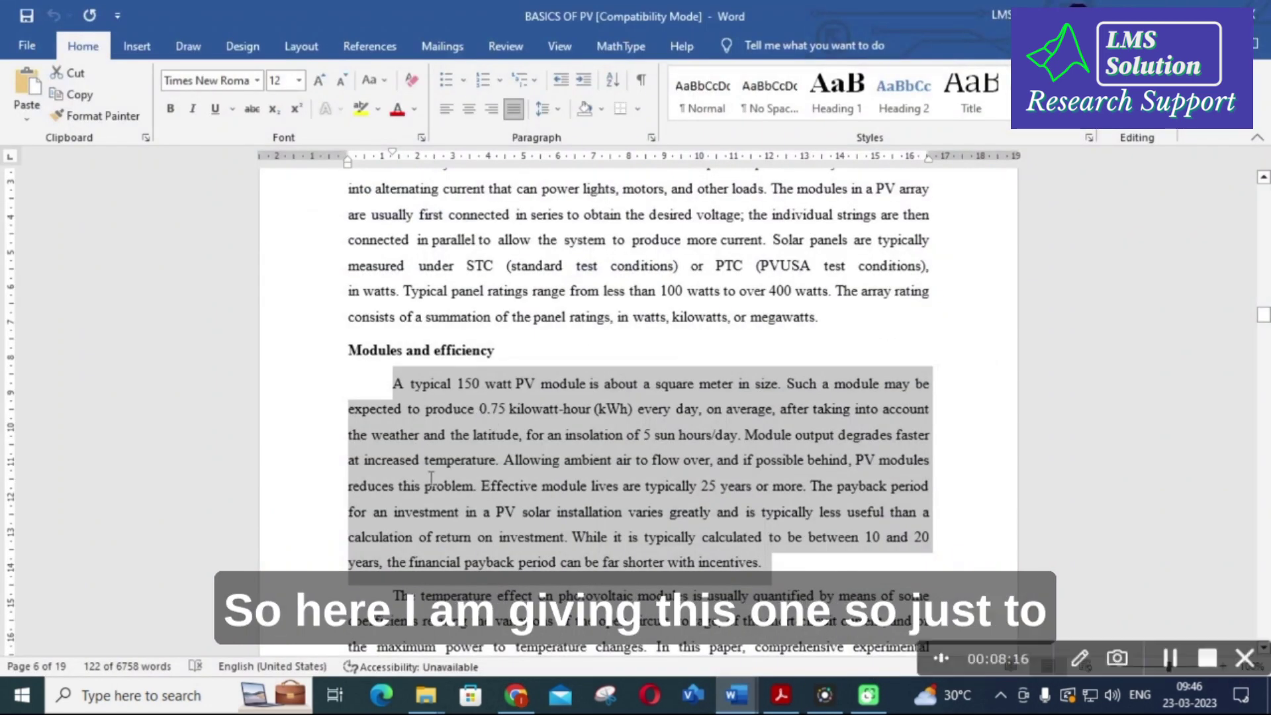
scroll(431, 478, down, 2)
drag(394, 461, 658, 552)
key(ctrl+c)
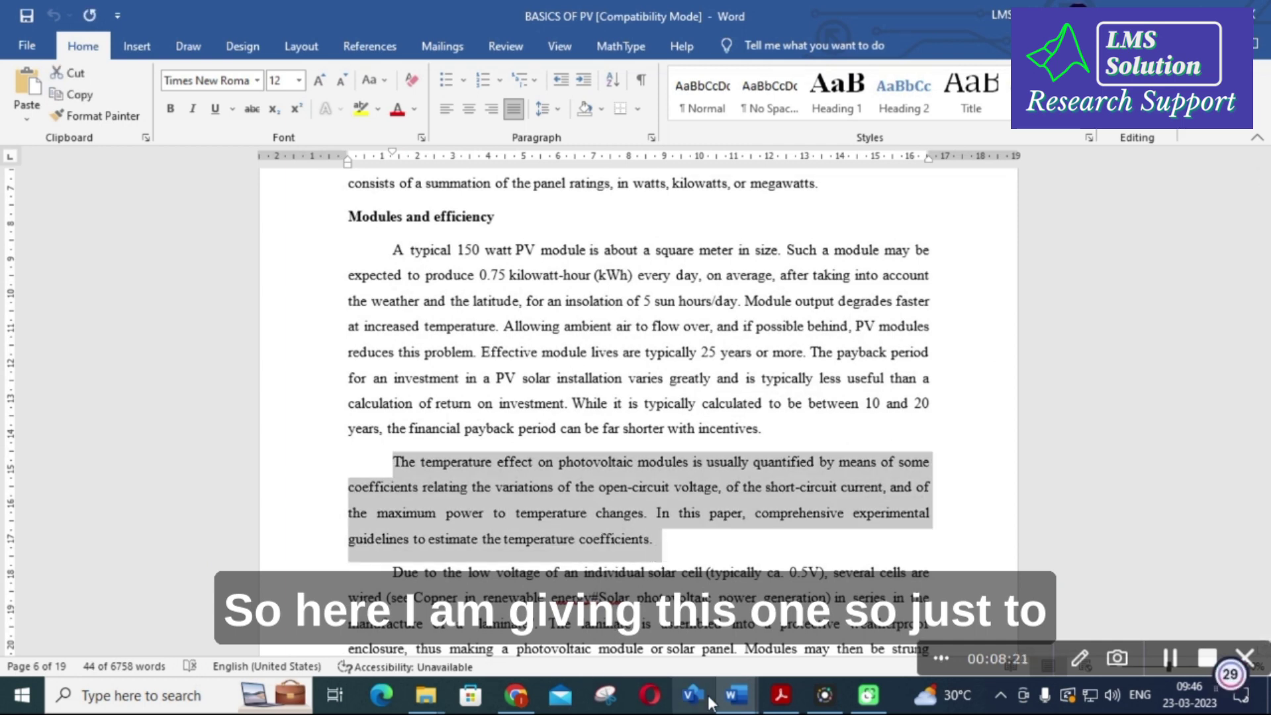
click(516, 694)
Paste the temperature-effect paragraph as input, generate two plain-language versions, and return to the Template Library.
click(305, 342)
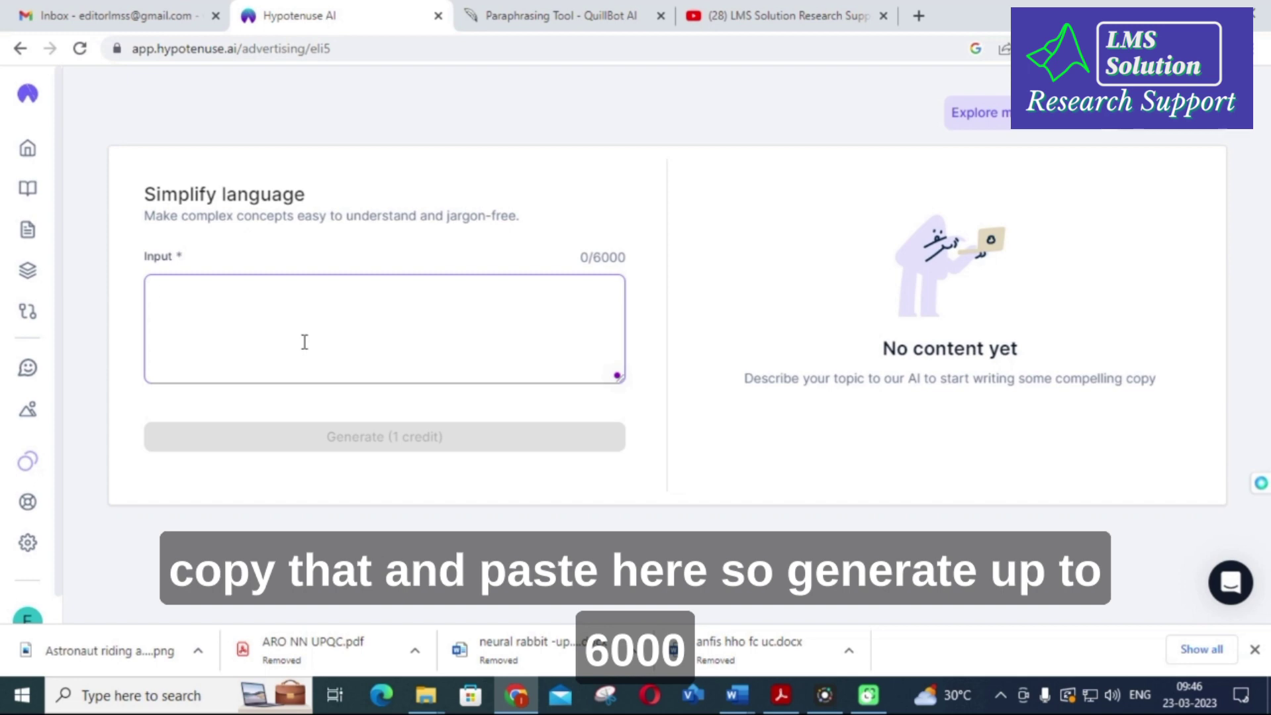
key(ctrl+v)
click(364, 438)
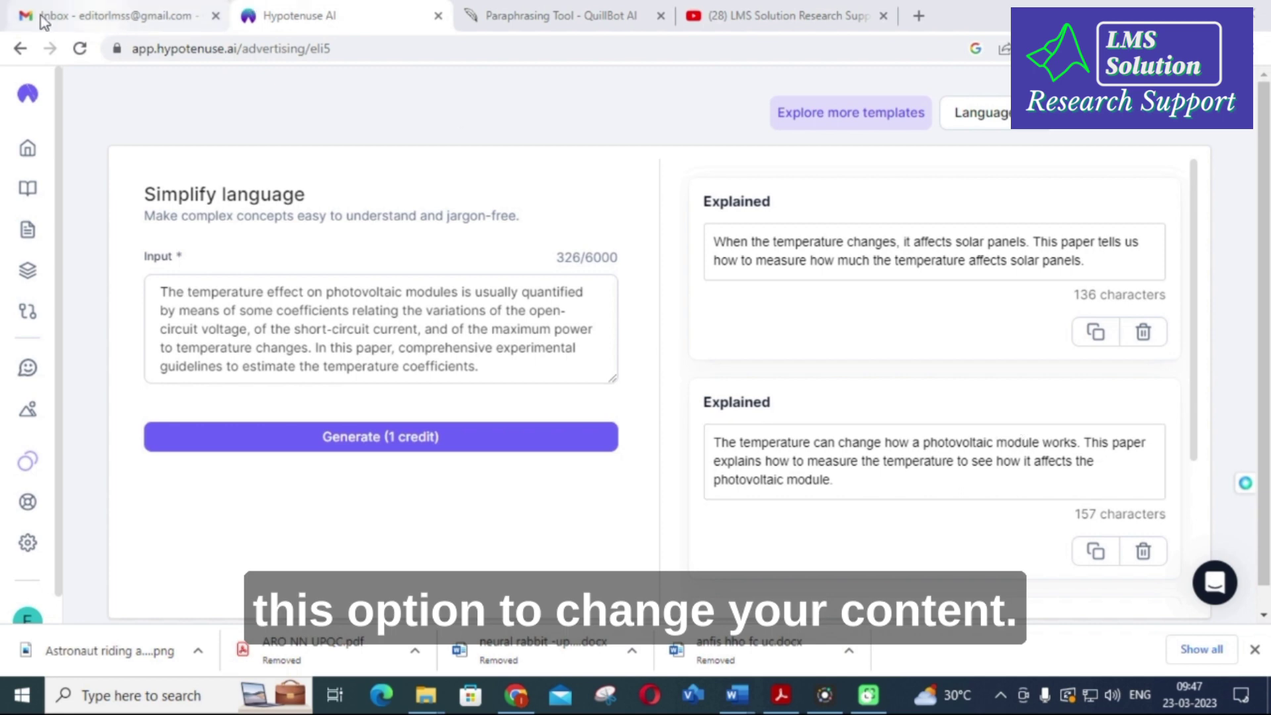
click(20, 49)
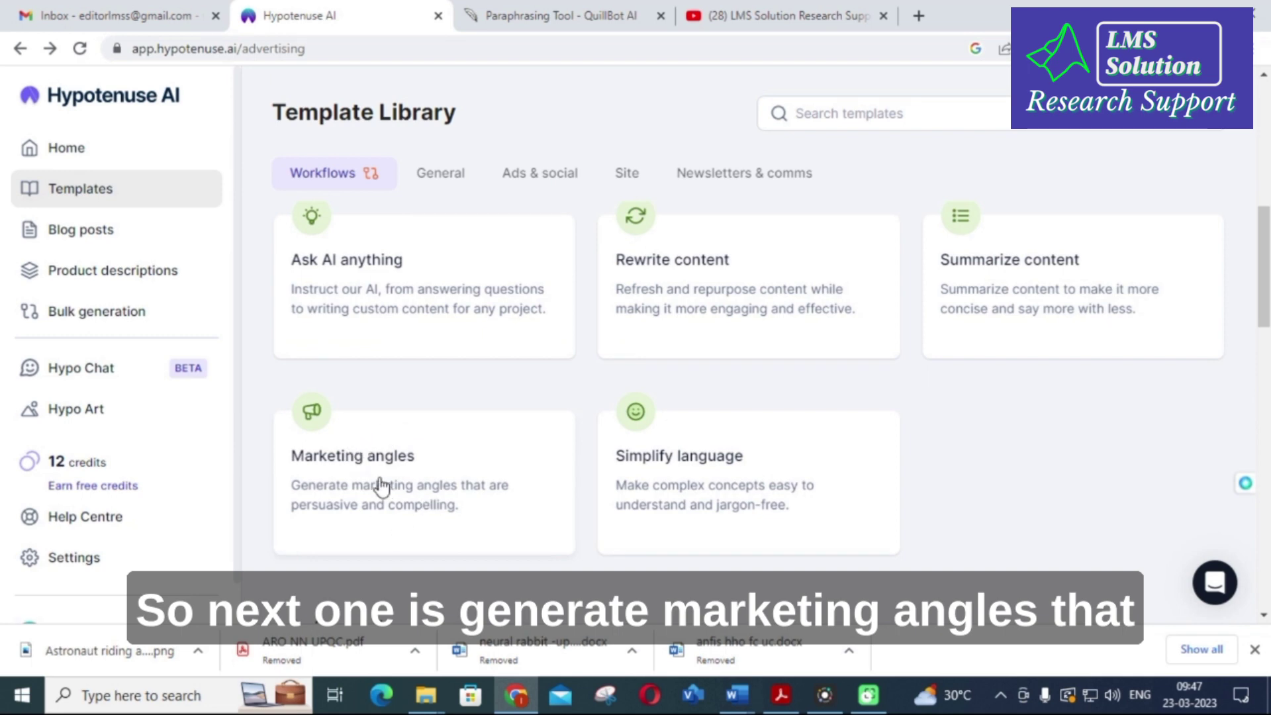
scroll(404, 490, down, 7)
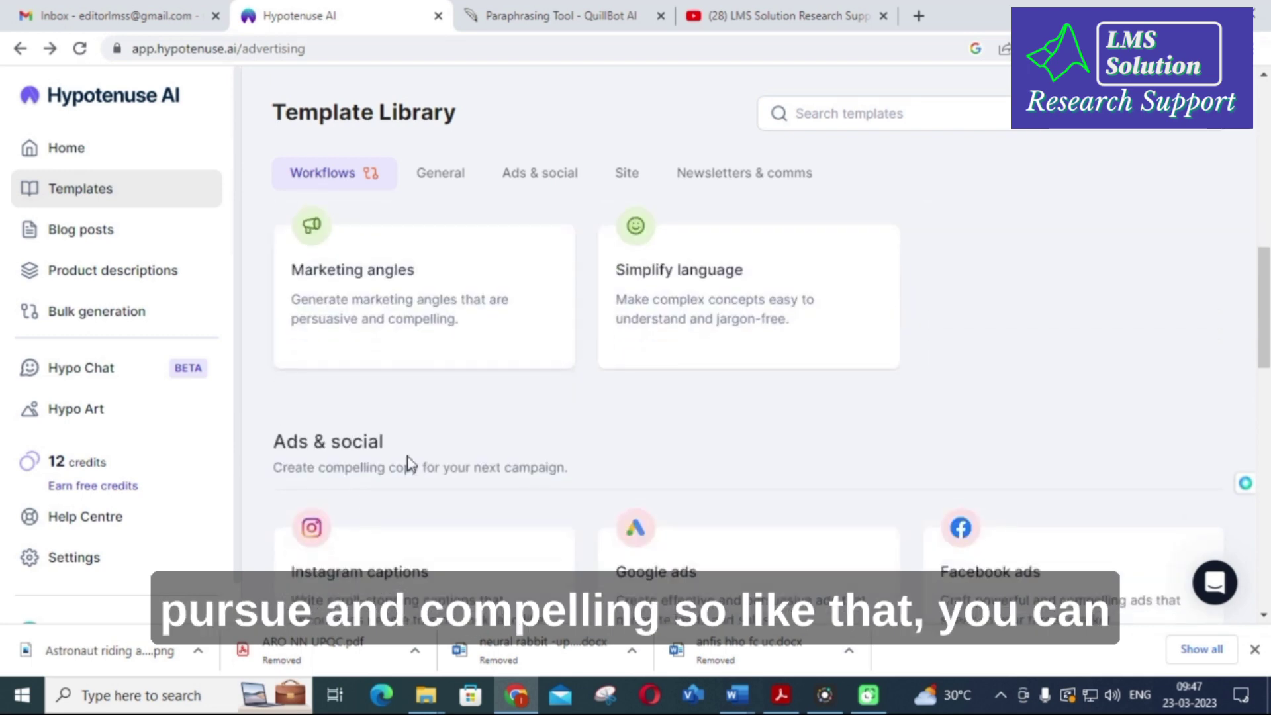
scroll(413, 459, up, 1)
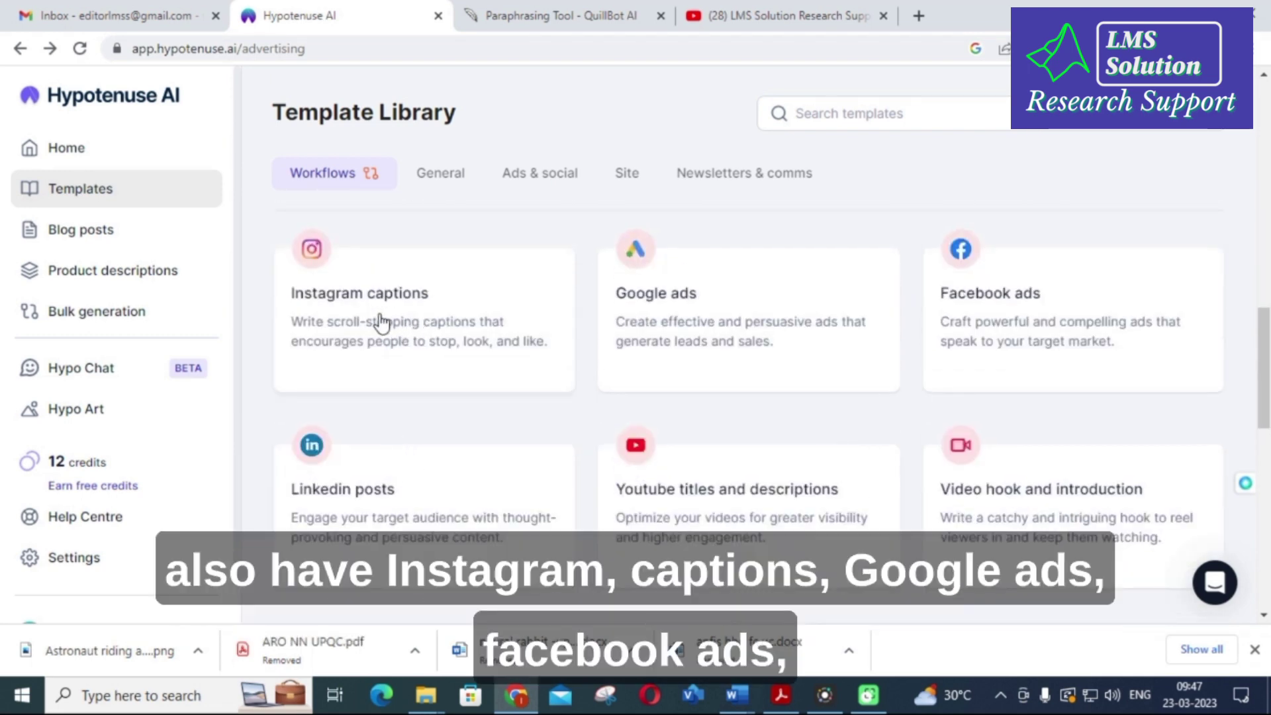
scroll(914, 344, down, 3)
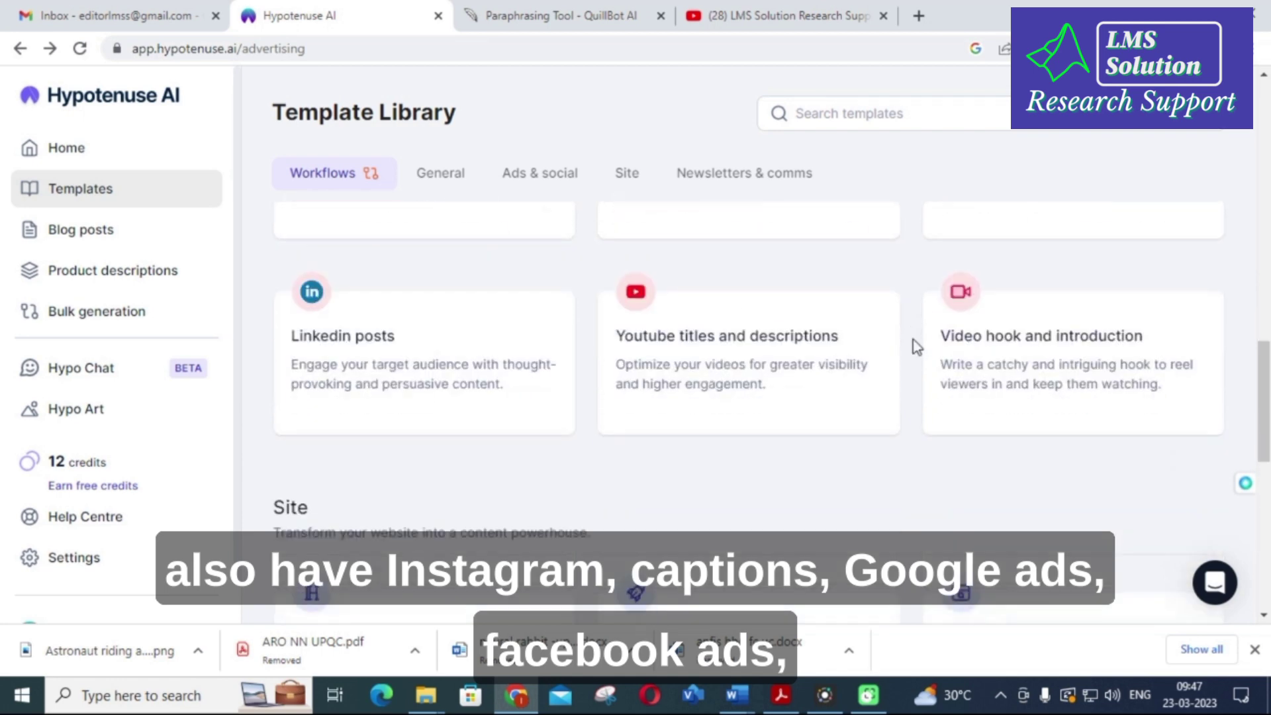
scroll(716, 341, down, 4)
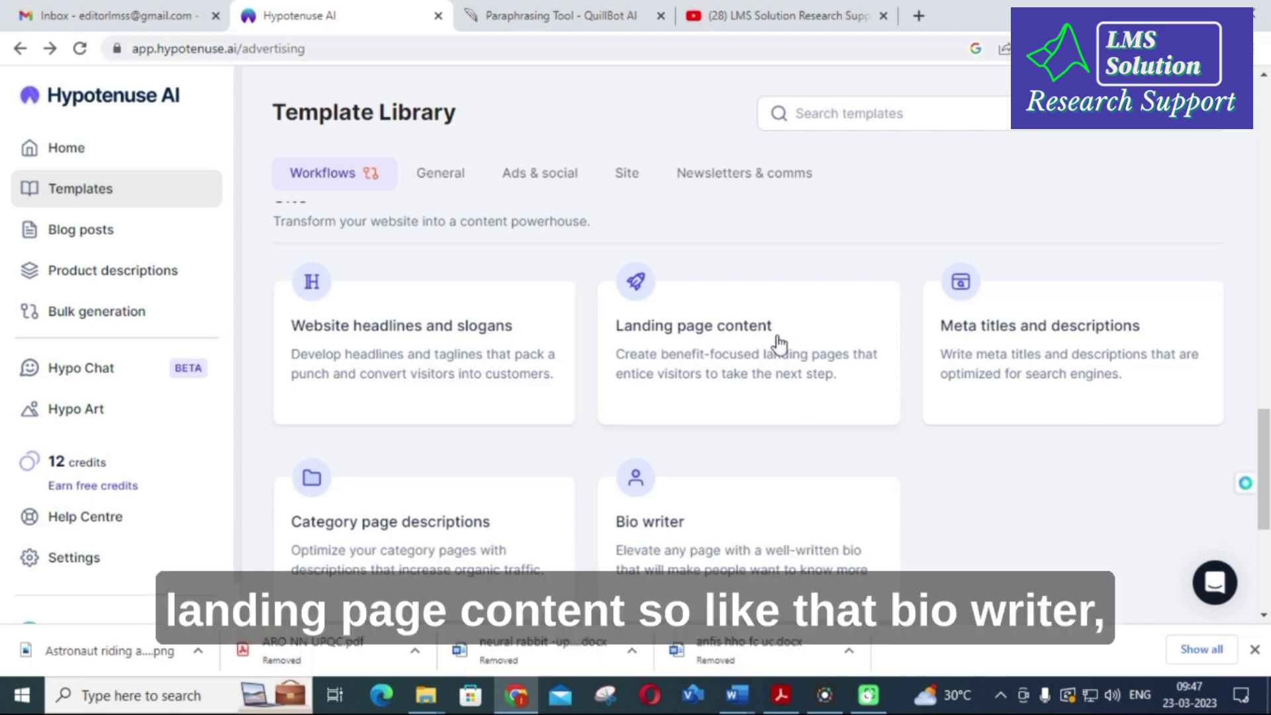
scroll(565, 389, down, 3)
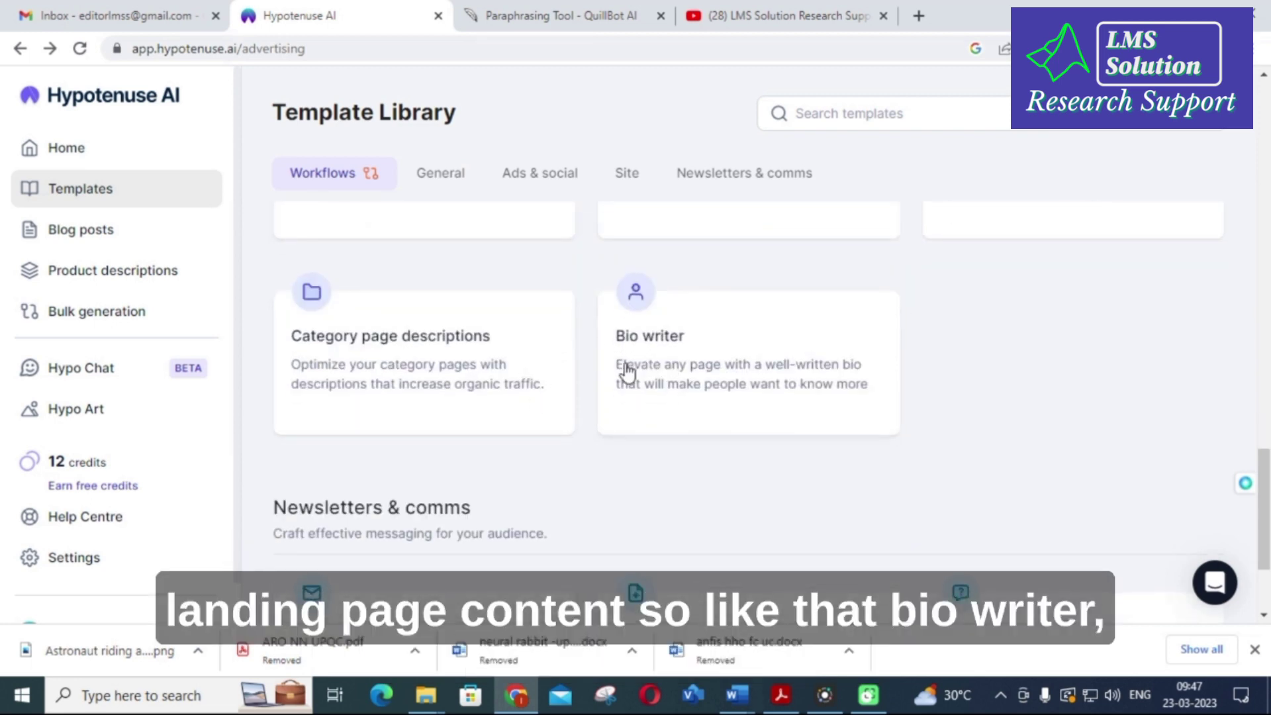
scroll(626, 373, down, 3)
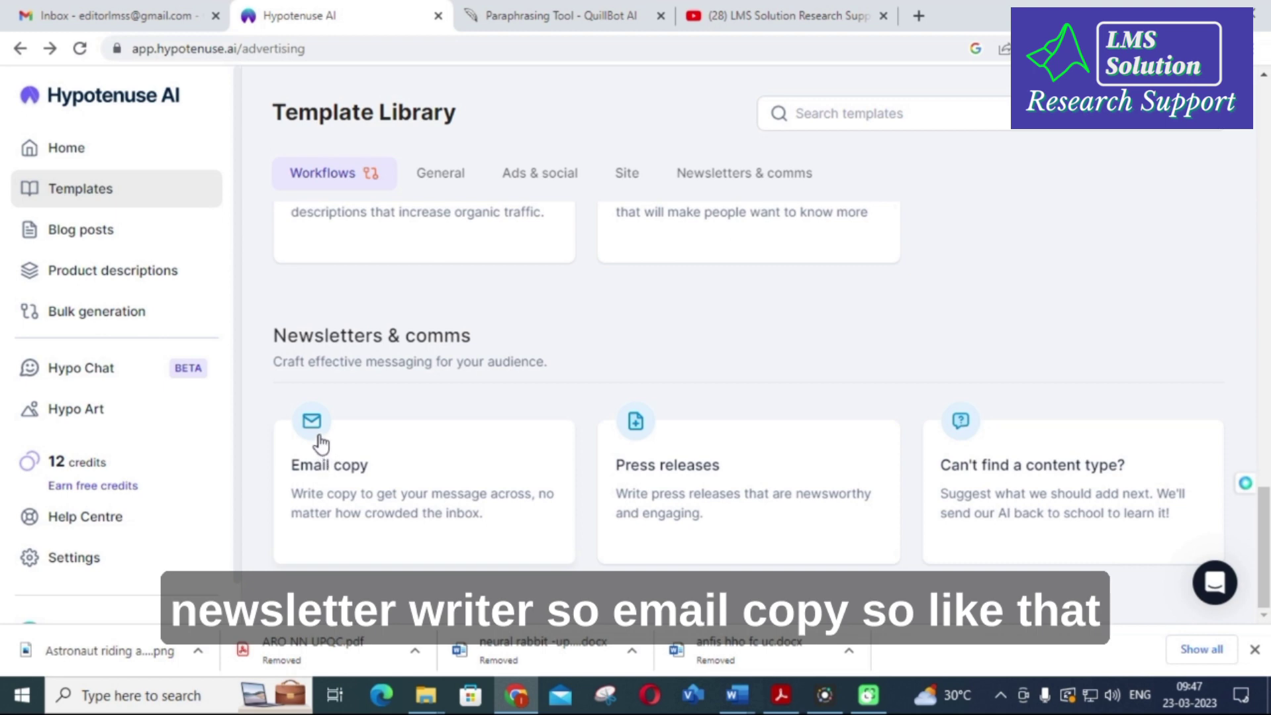
scroll(503, 466, up, 10)
scroll(507, 466, up, 1)
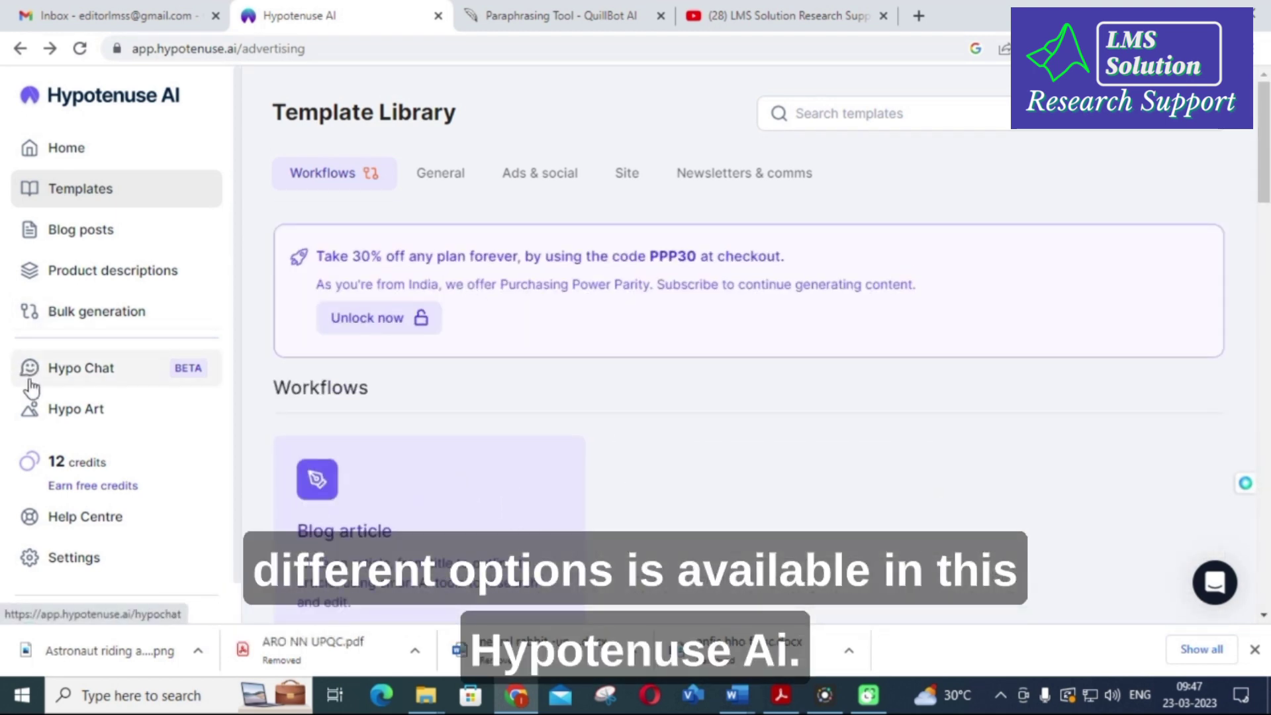
click(78, 368)
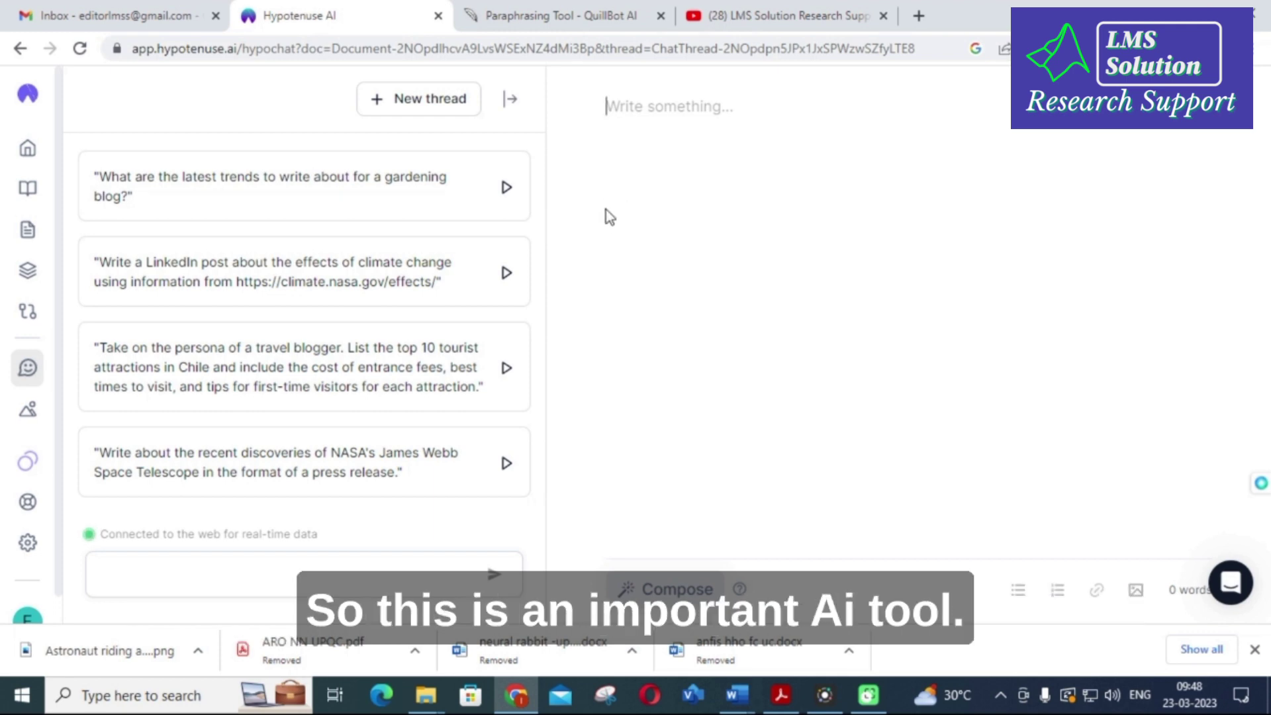
Go back three pages from Hypo Chat to the home dashboard, now showing 12 credits.
click(18, 49)
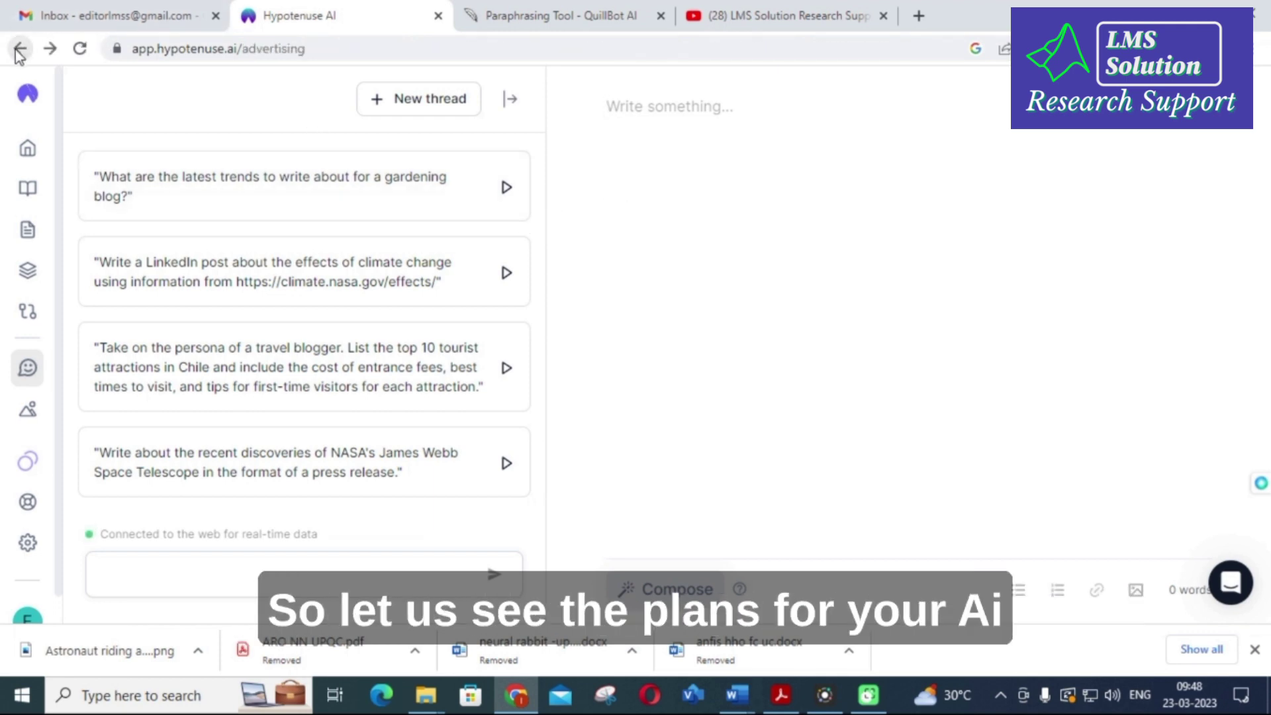
click(19, 49)
click(19, 50)
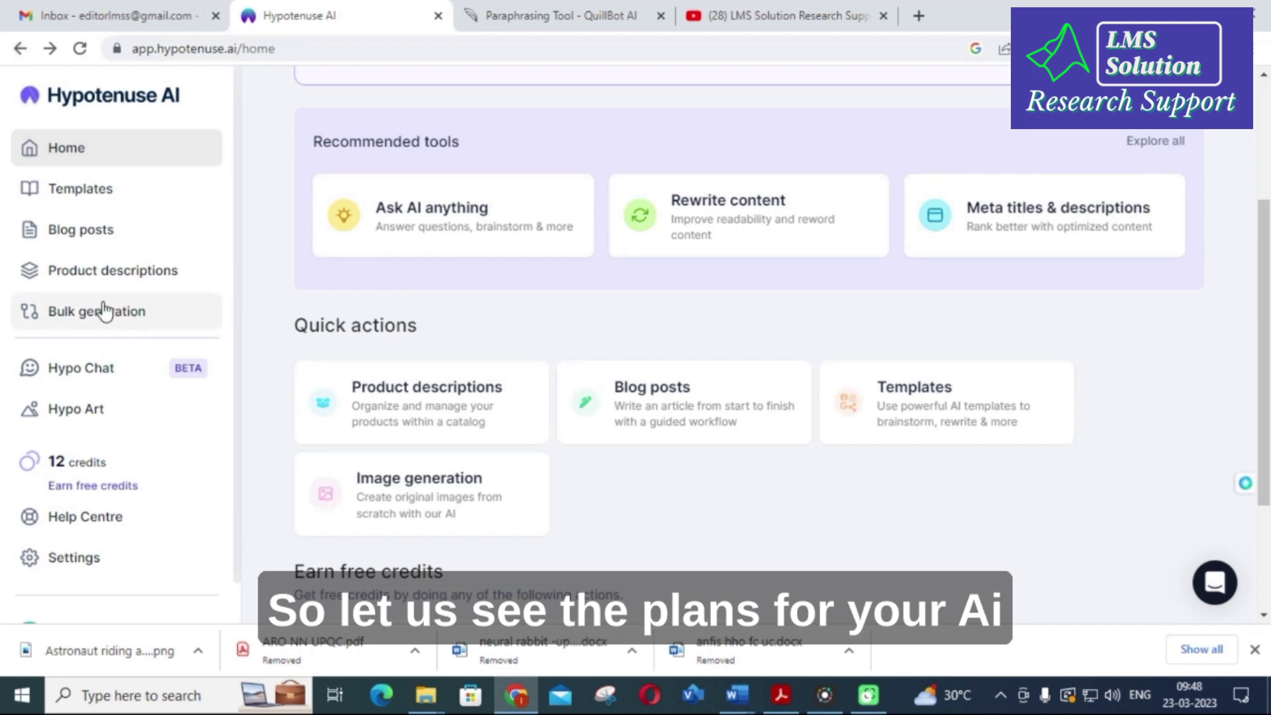
scroll(105, 325, down, 1)
scroll(113, 348, up, 1)
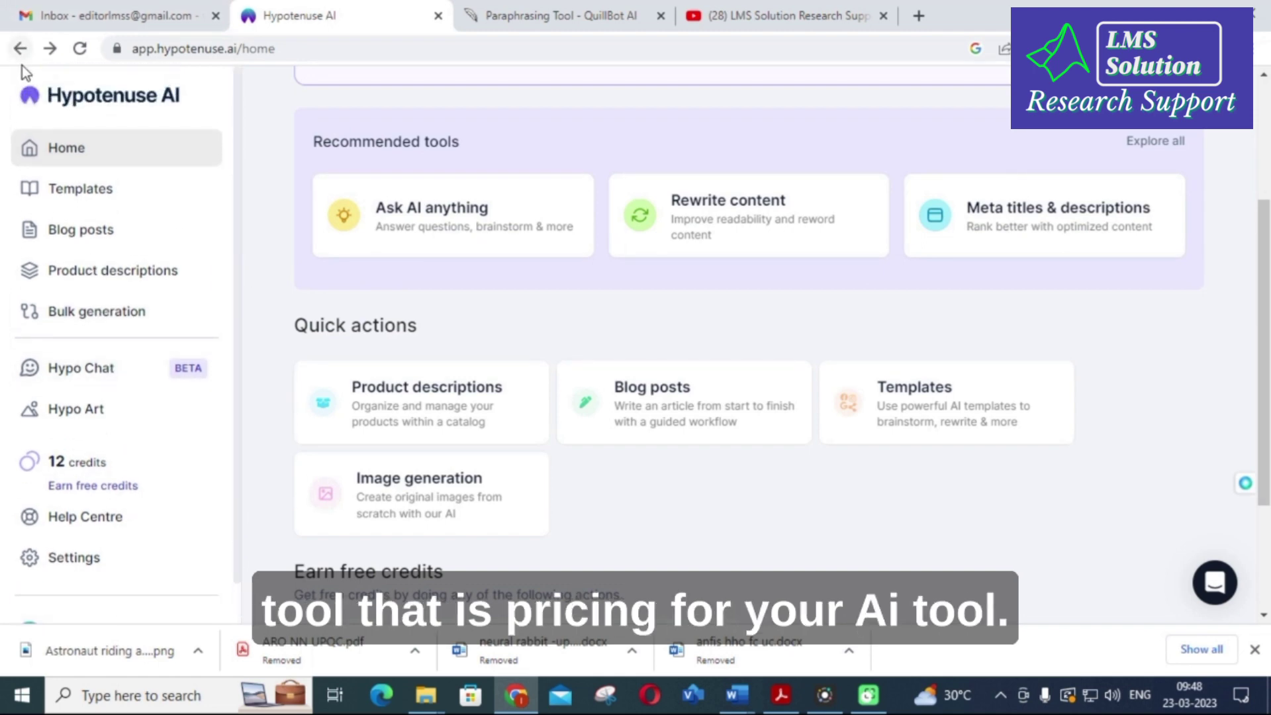
Review the Starter $24, Growth $49 and Enterprise Custom pricing plans.
click(18, 49)
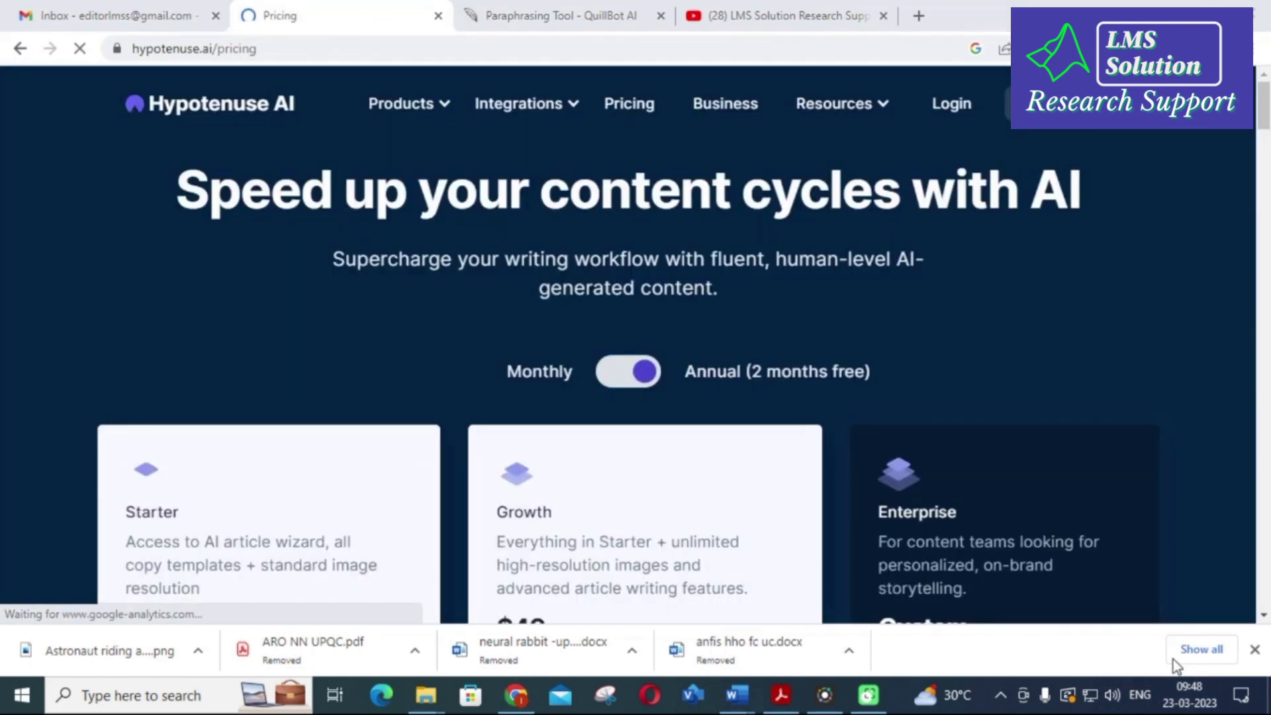
scroll(374, 348, down, 6)
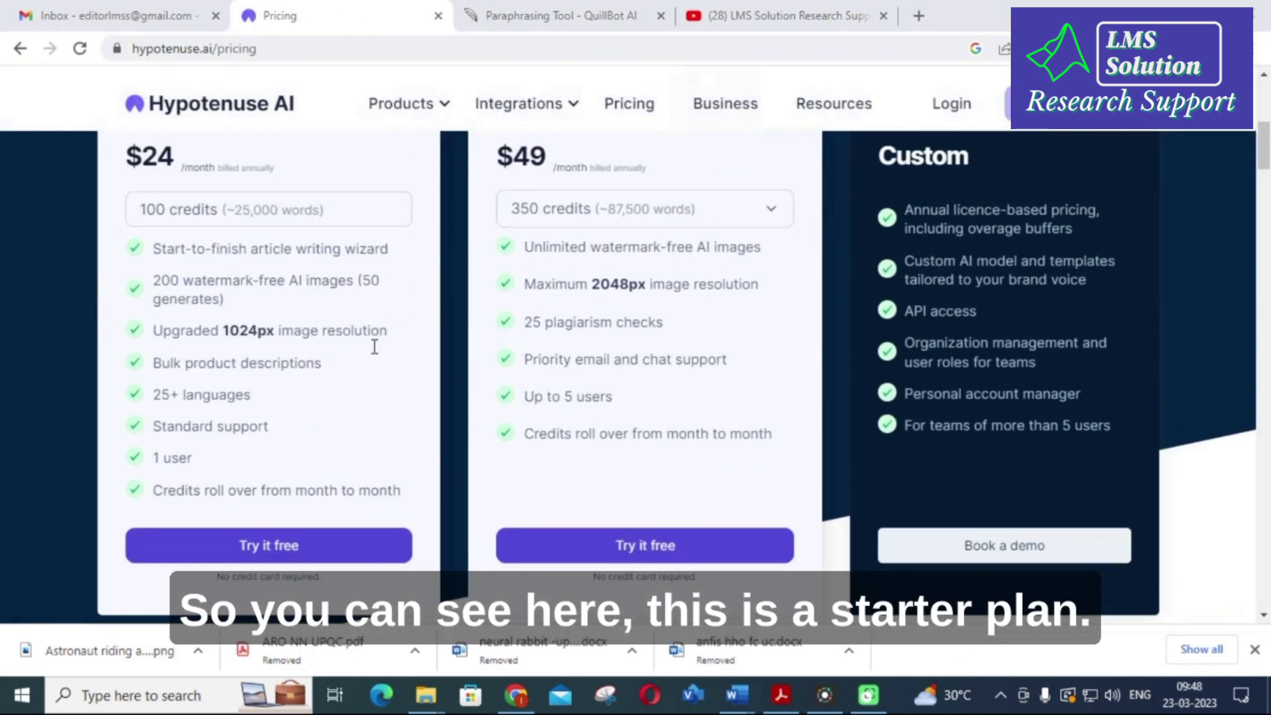
scroll(363, 341, up, 1)
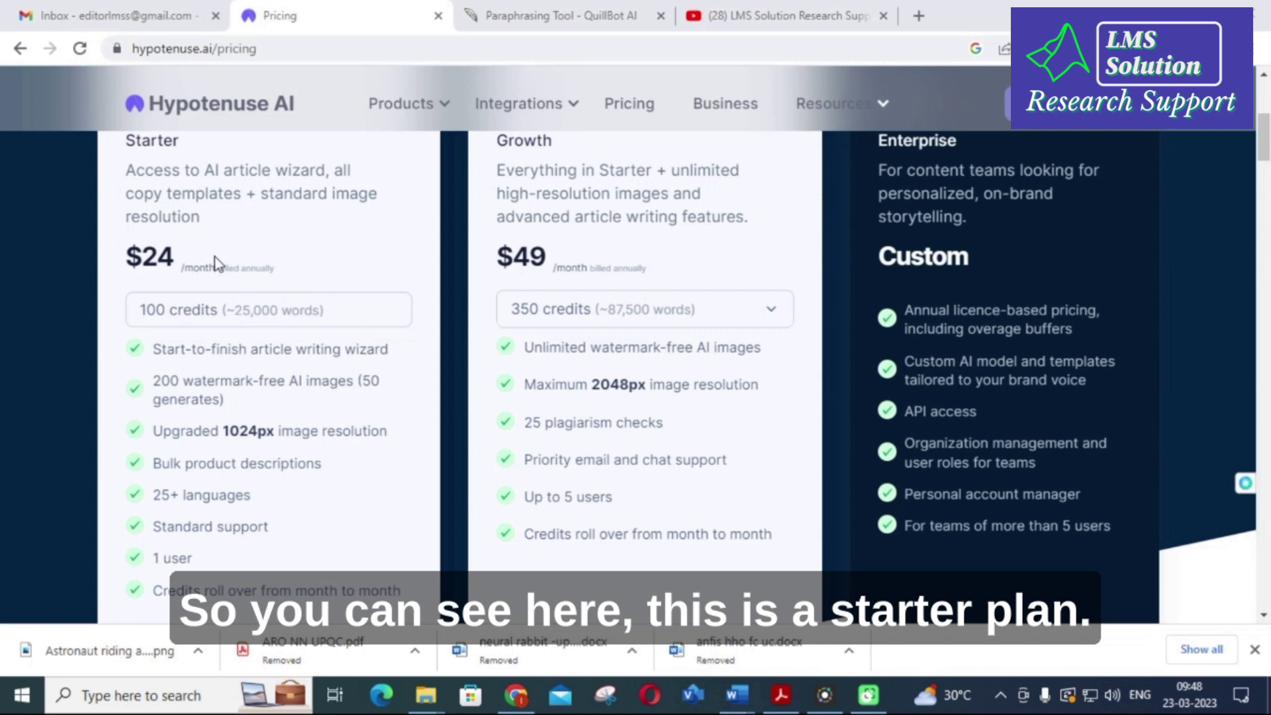
scroll(210, 259, up, 5)
scroll(210, 265, down, 5)
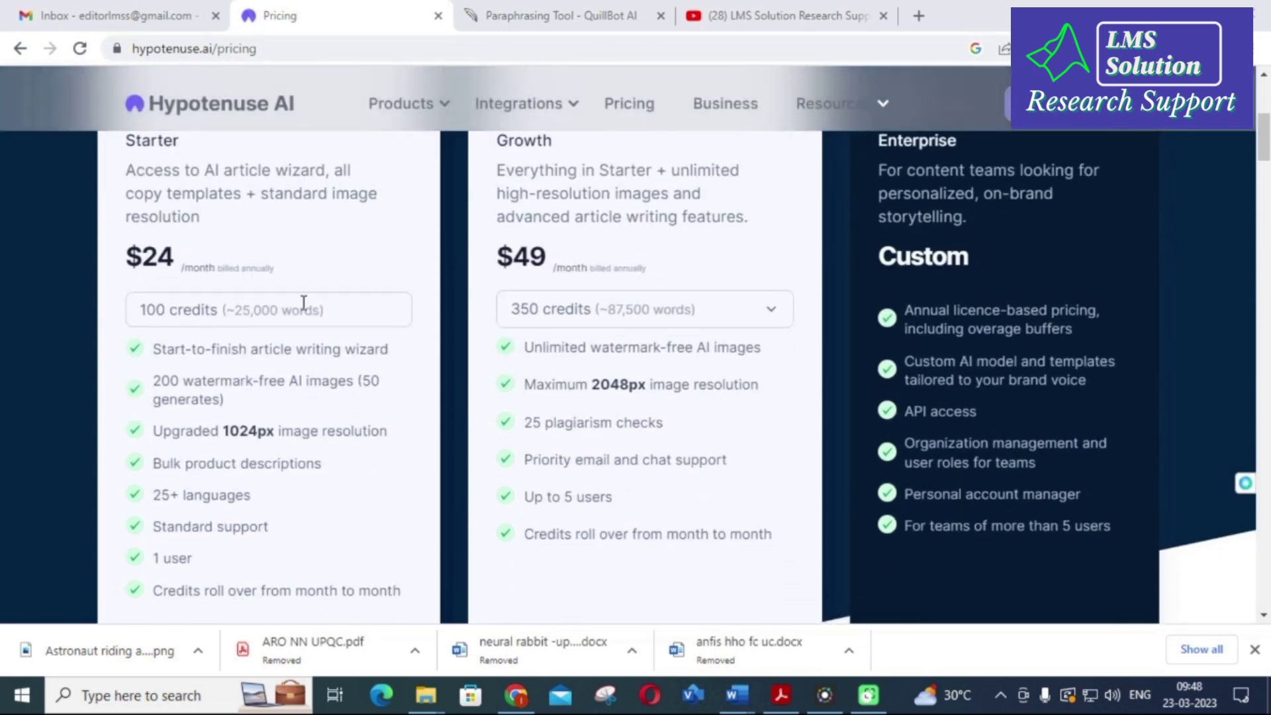
scroll(159, 268, up, 2)
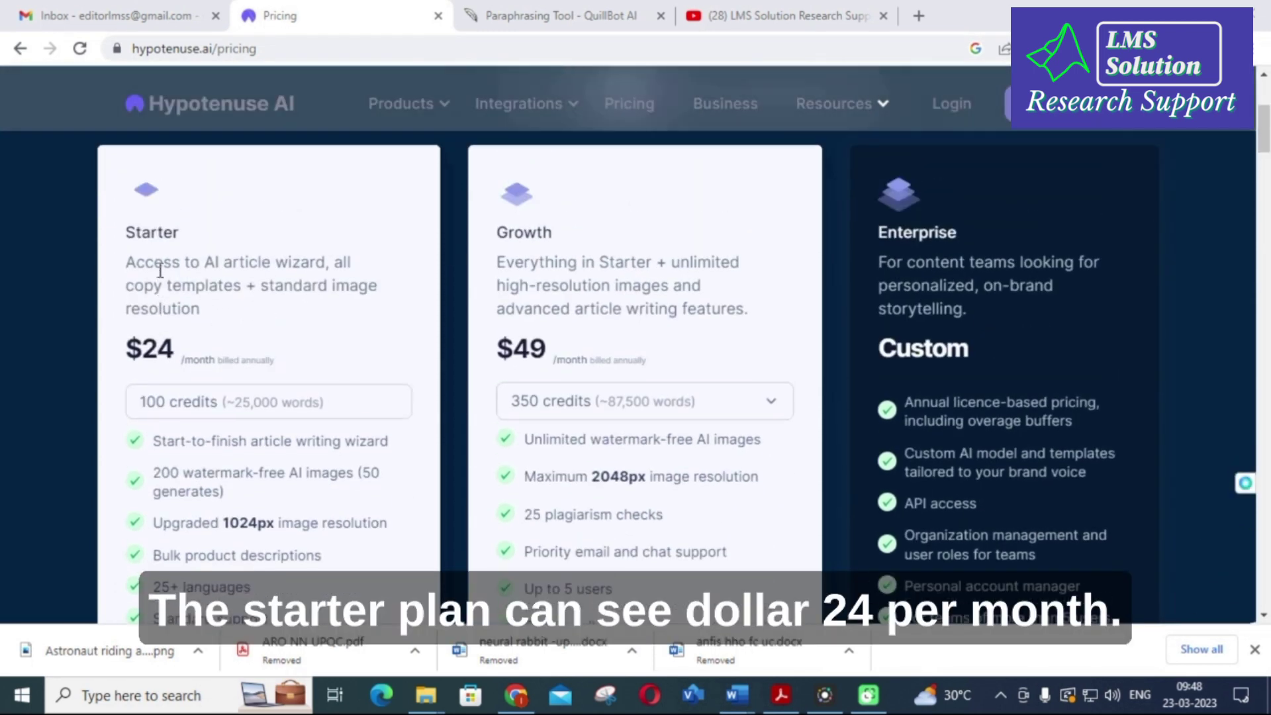
scroll(230, 360, down, 3)
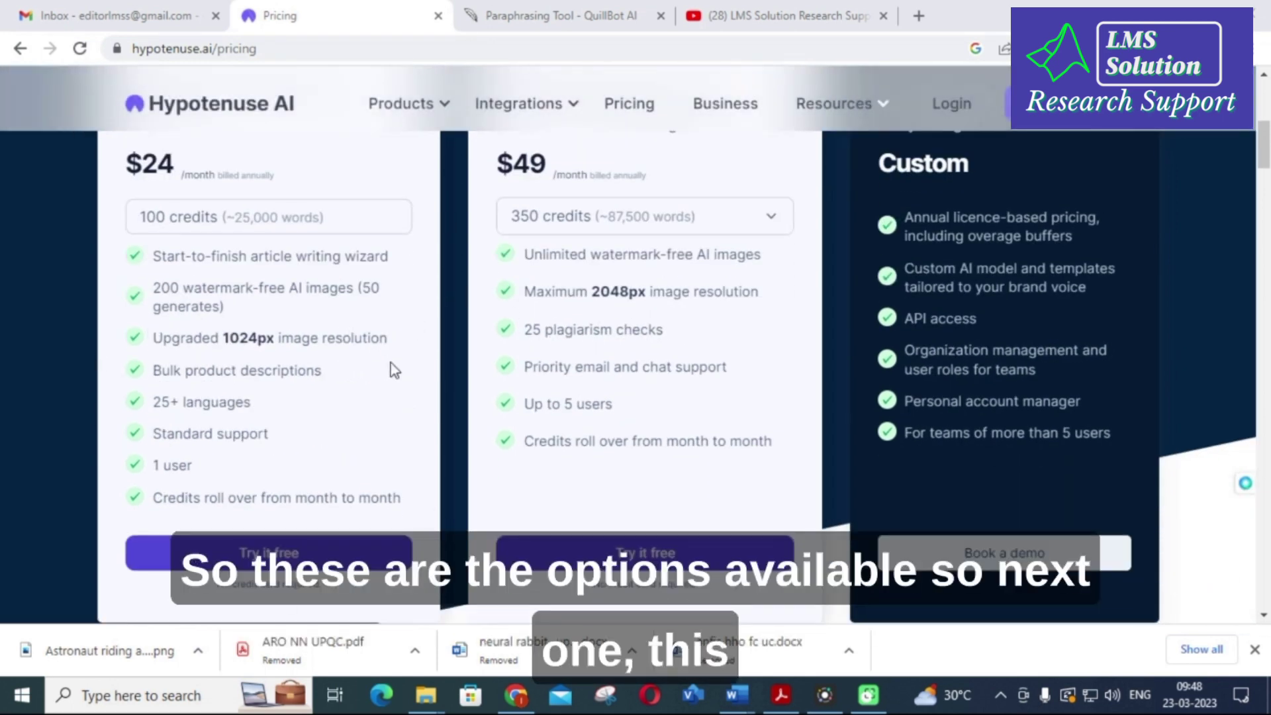
scroll(704, 391, up, 3)
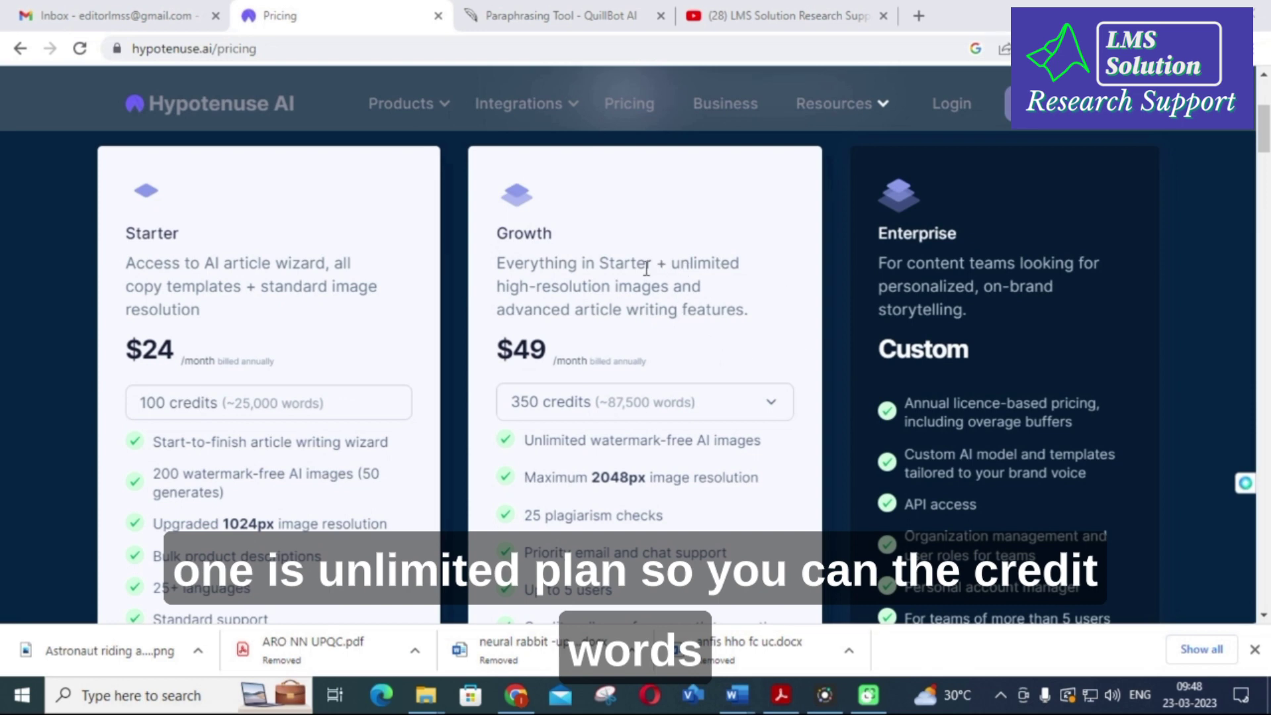
scroll(648, 267, down, 1)
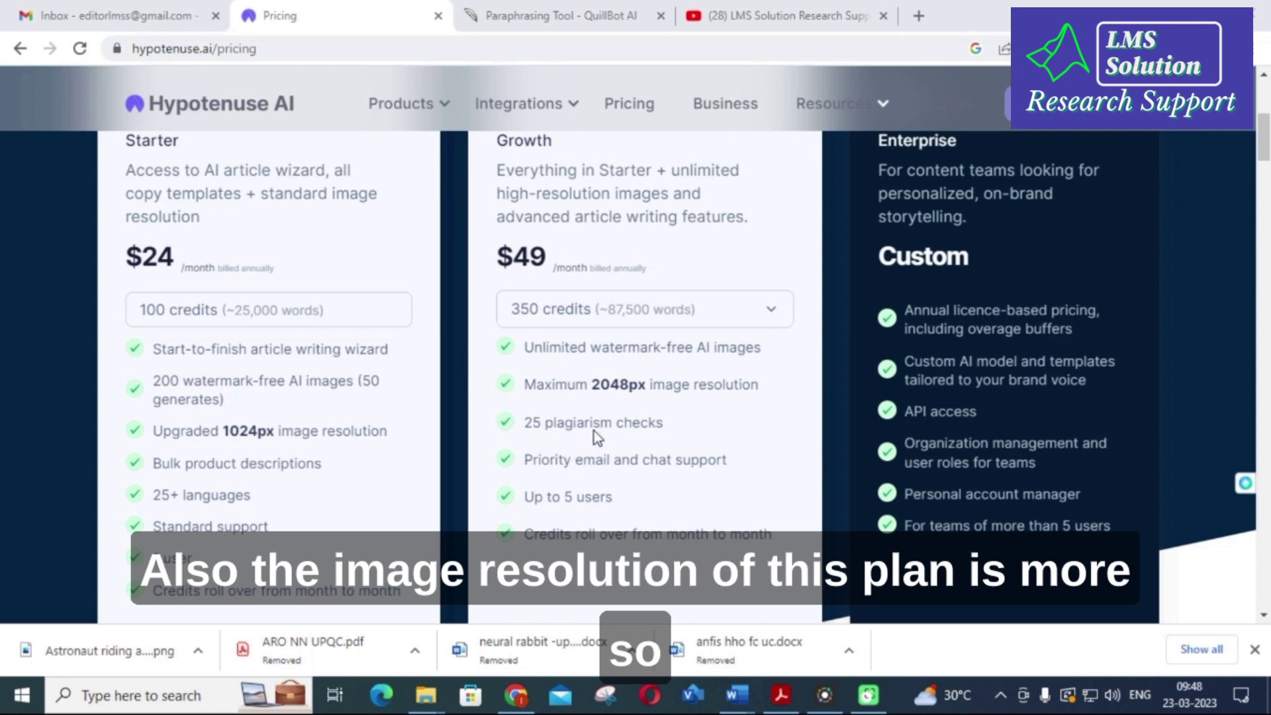
scroll(594, 431, down, 3)
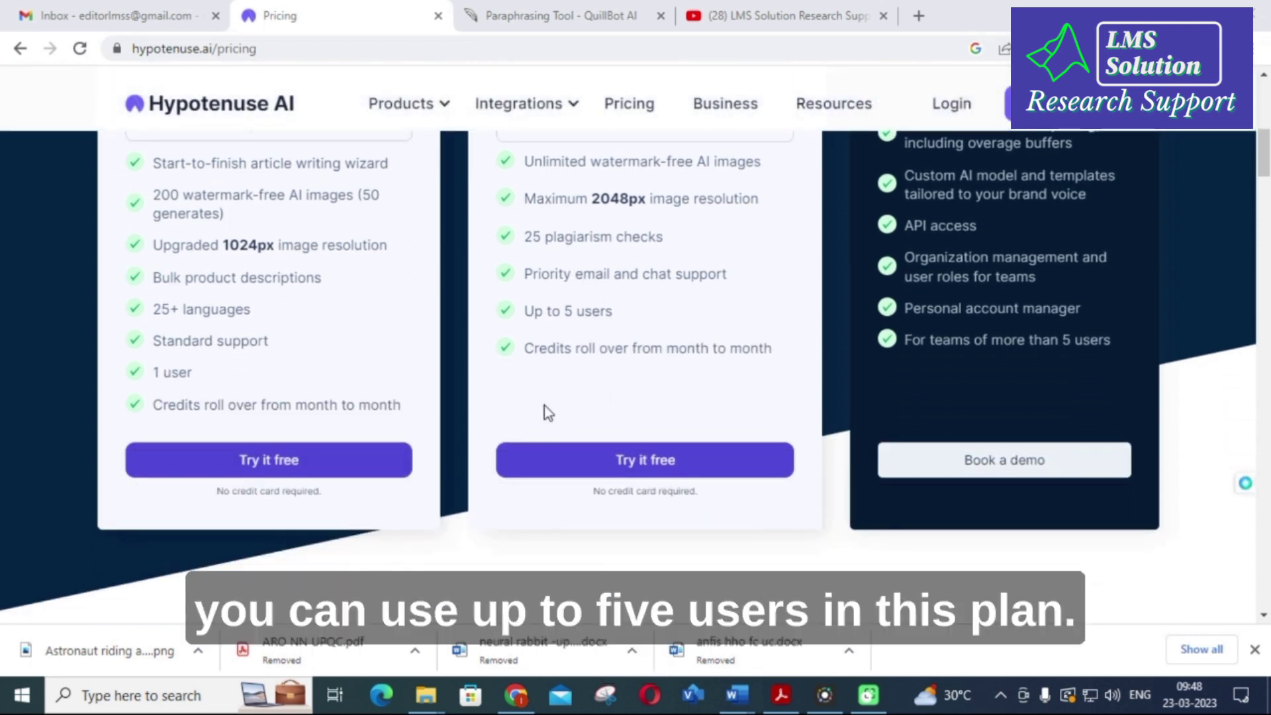
scroll(544, 411, up, 4)
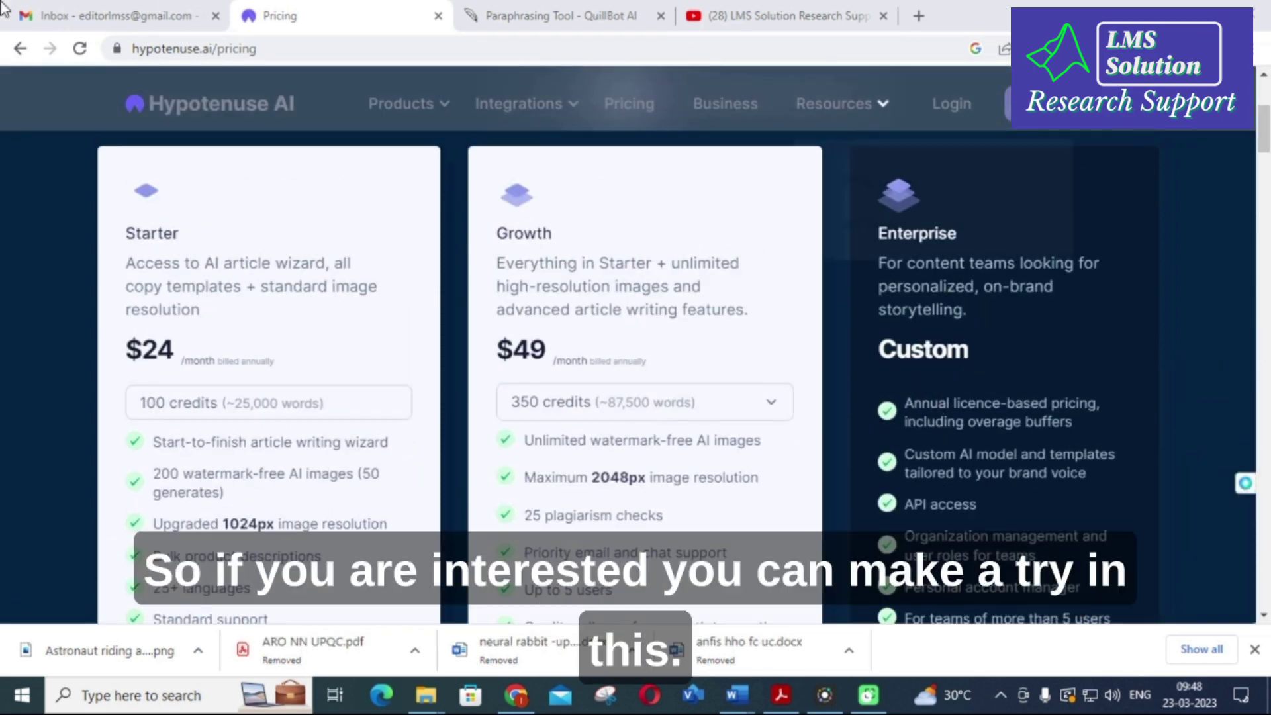
Go back twice to the Google results for 'hypotenuse ai', then switch to the YouTube tab.
click(20, 50)
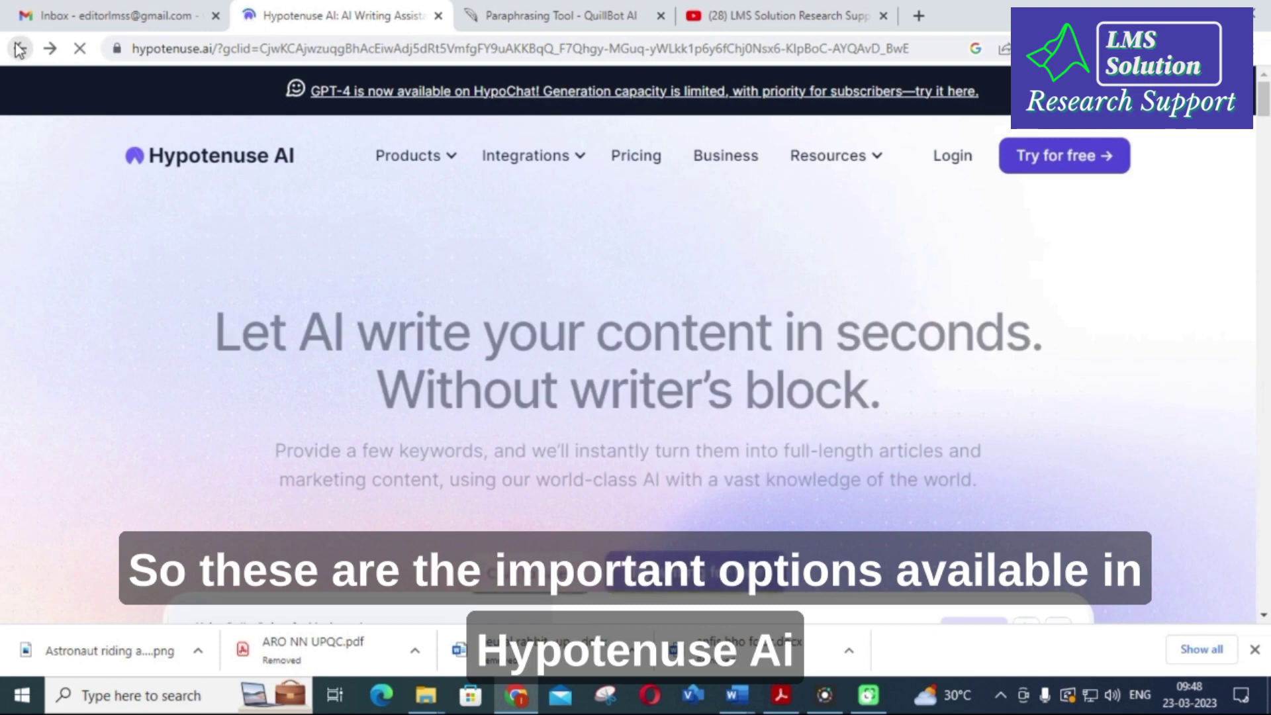
click(19, 50)
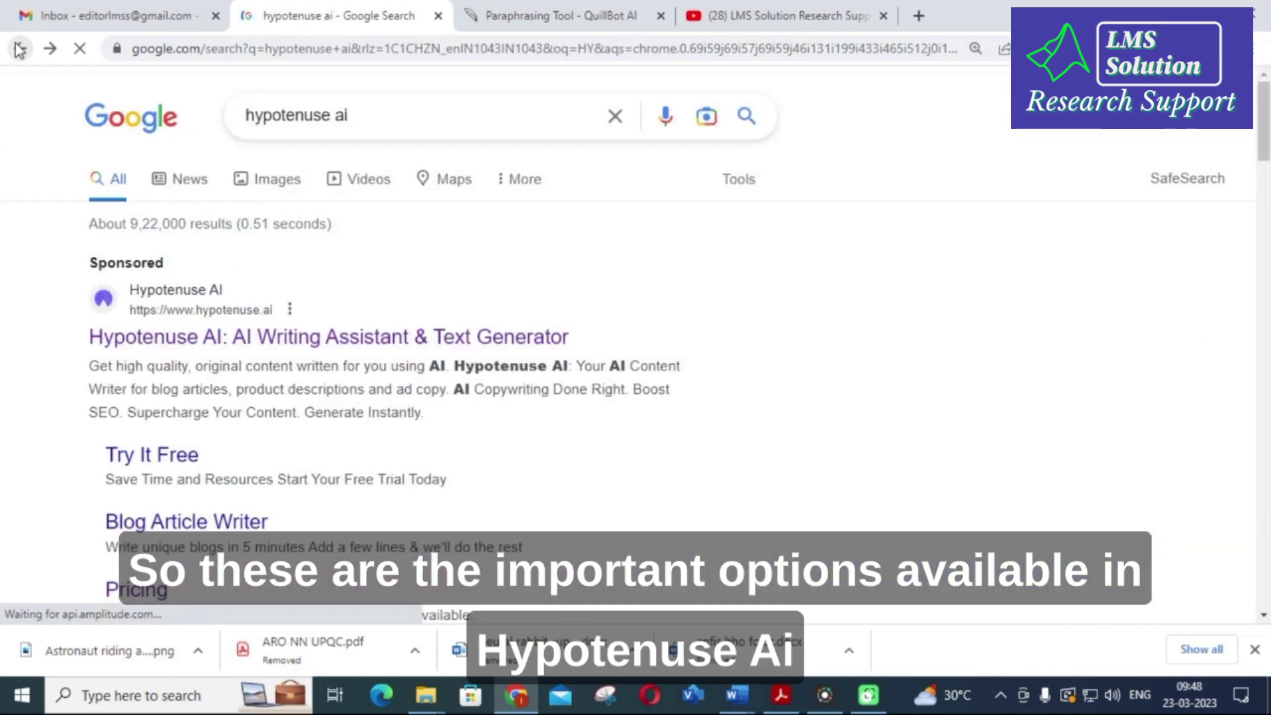
click(762, 13)
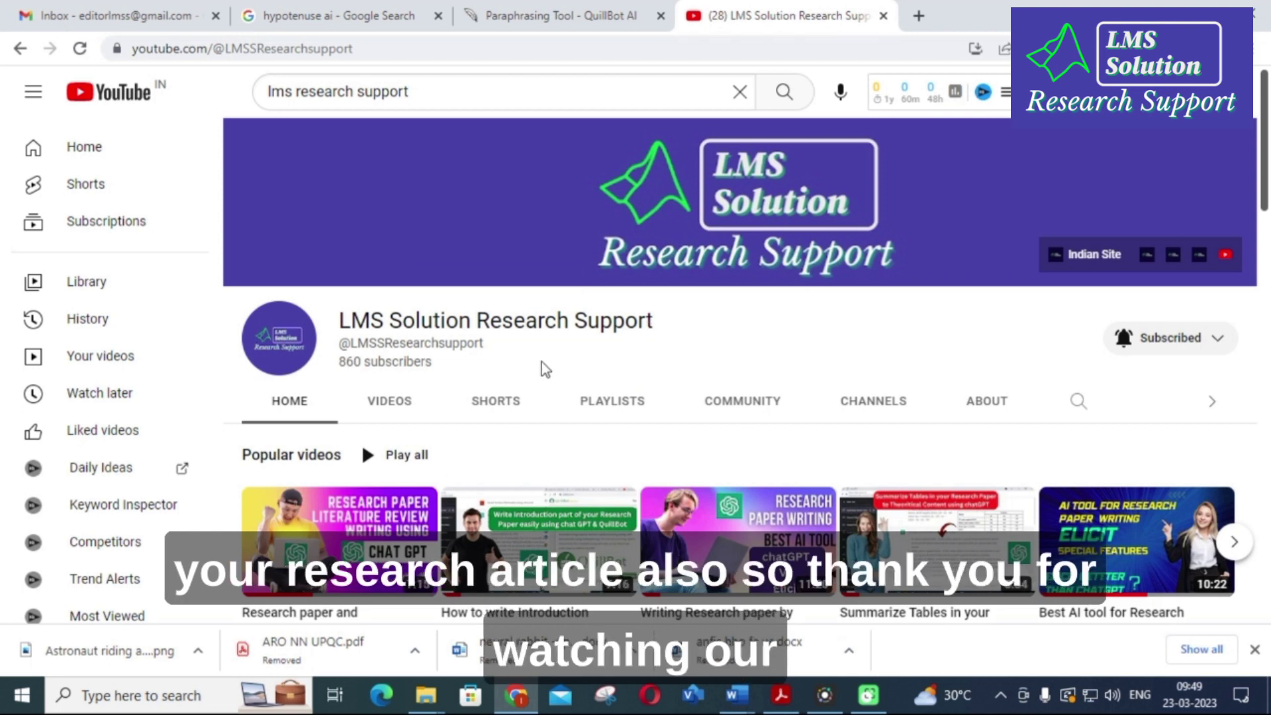
Scroll the LMS Solution Research Support channel page down to its popular videos.
scroll(542, 369, down, 3)
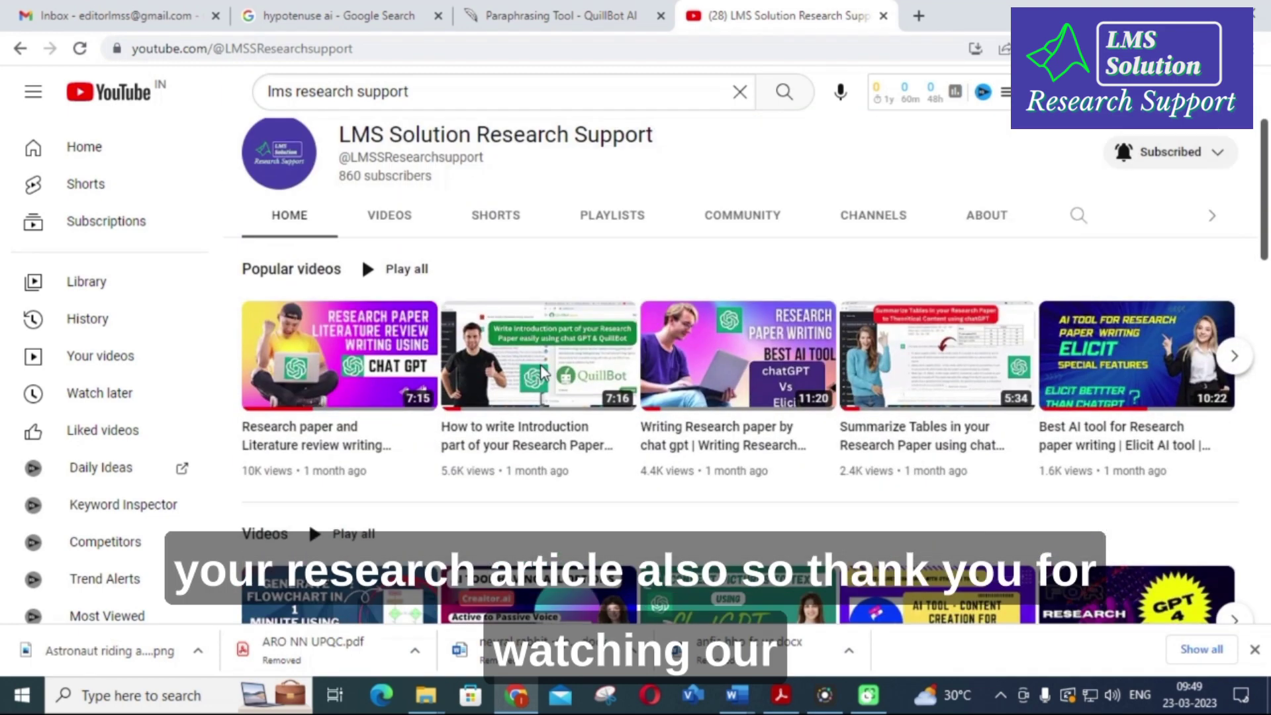